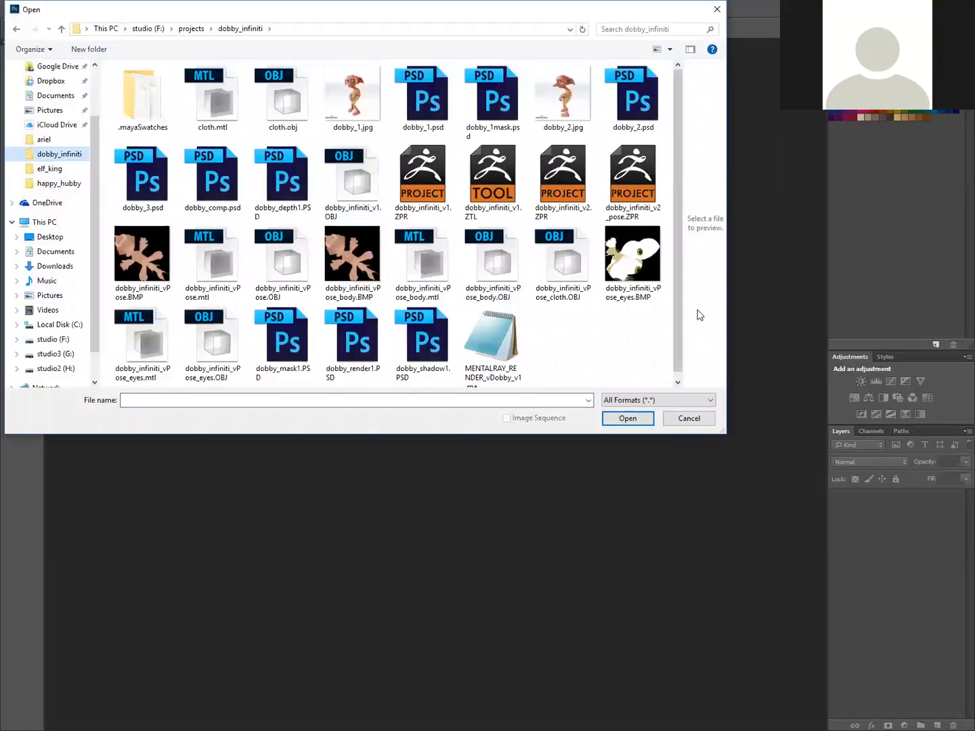
Hide the preview pane in the Open dialog and show the dobby_infiniti files as Details sorted by newest date first.
left_click(689, 50)
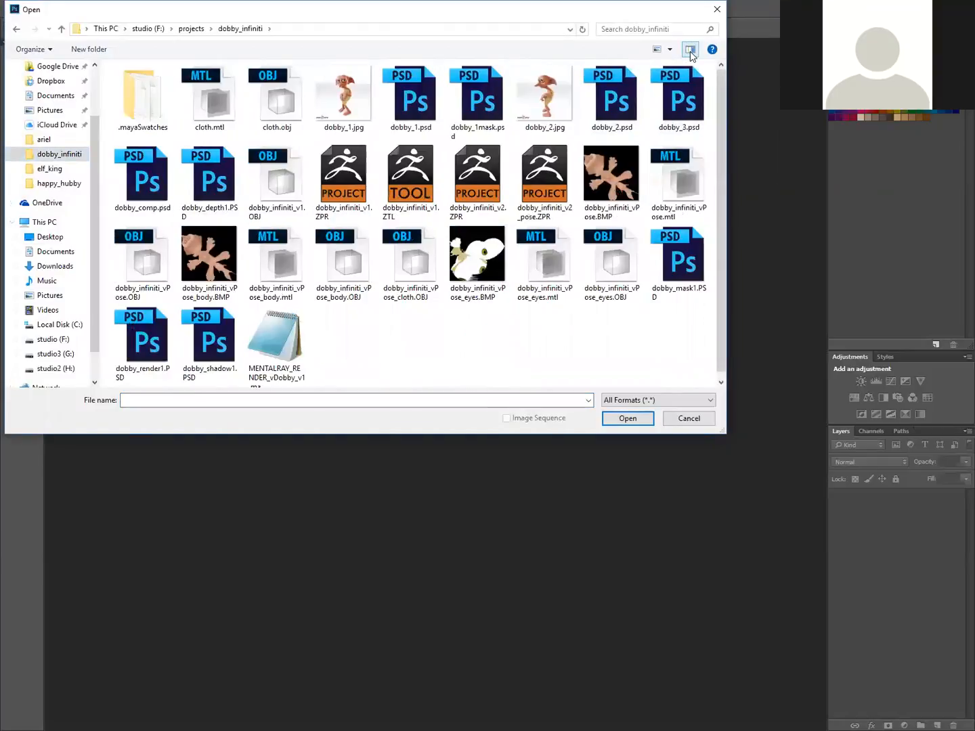
left_click(670, 50)
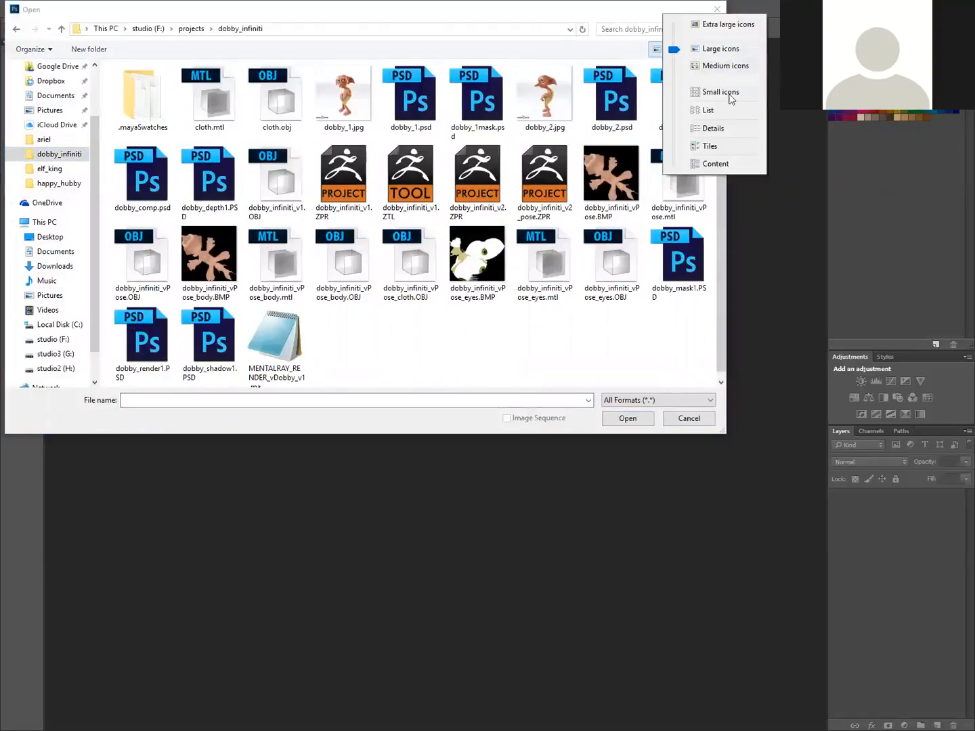
left_click(719, 129)
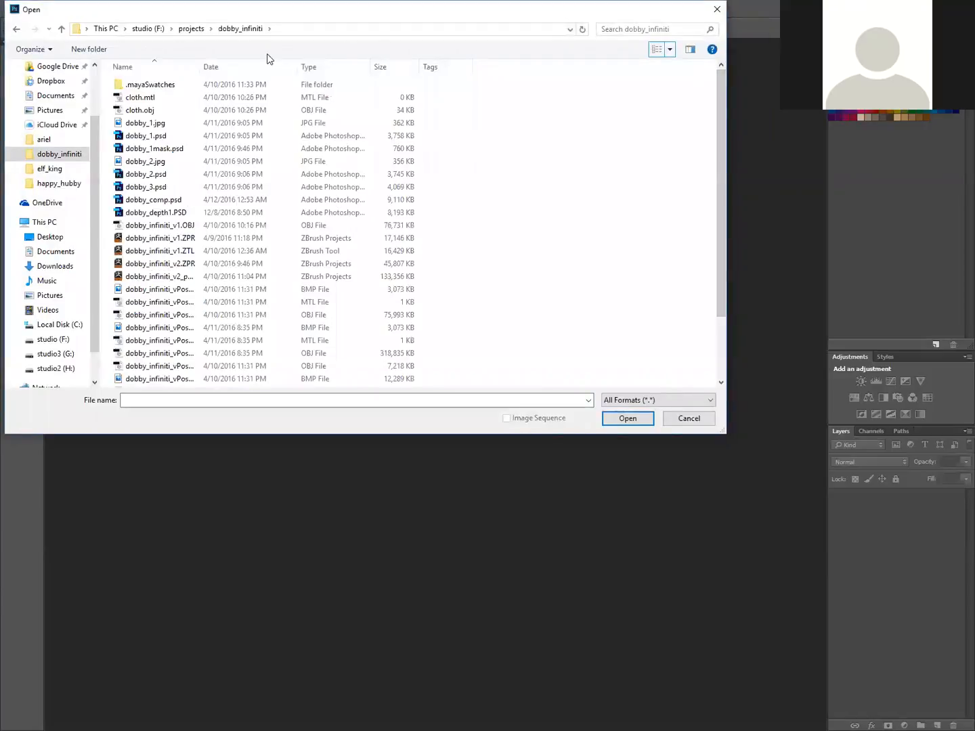
left_click(241, 71)
left_click(240, 71)
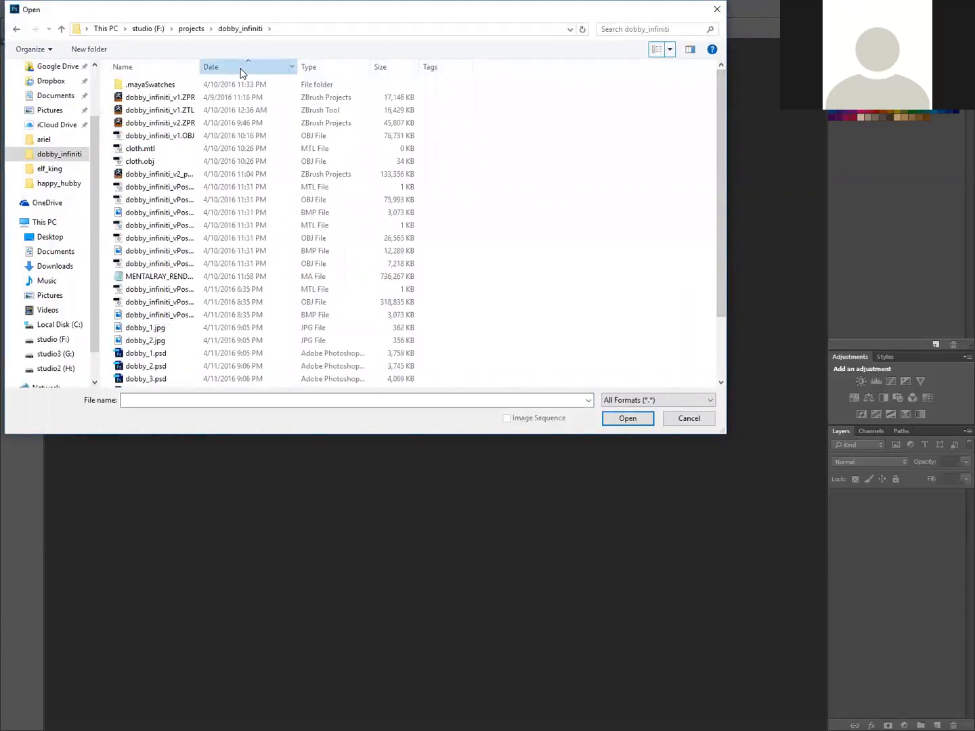
left_click(241, 70)
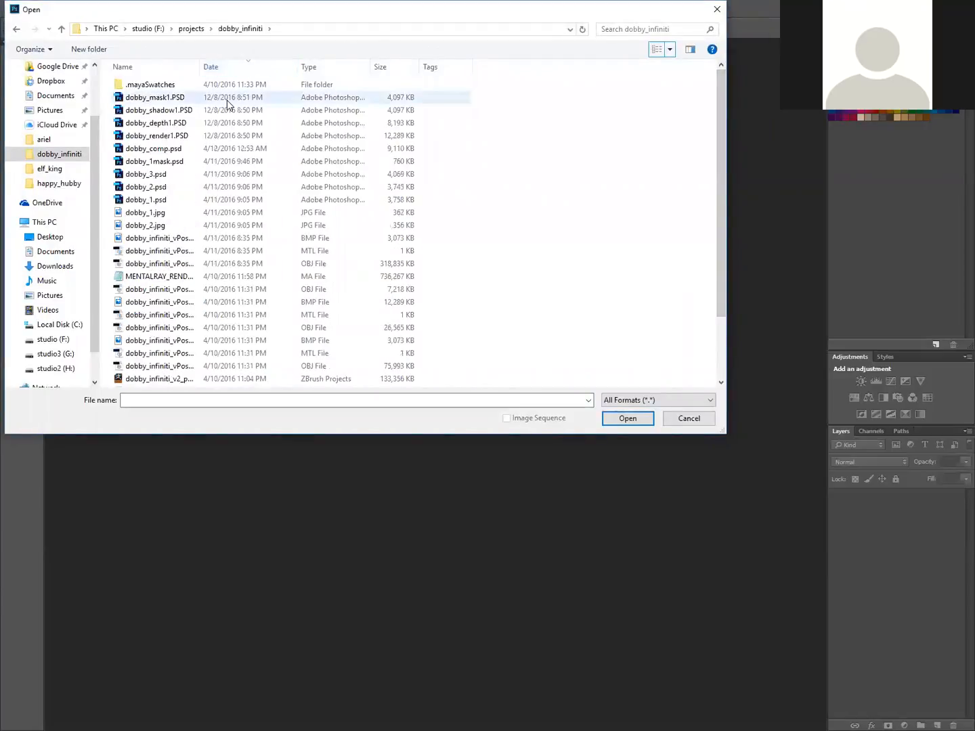
Open dobby_render1.PSD, dobby_depth1.PSD, dobby_shadow1.PSD and dobby_mask1.PSD together from the dobby_infiniti folder.
left_click(172, 135)
left_click(171, 126, "ctrl")
left_click(169, 110, "ctrl")
left_click(167, 98, "ctrl")
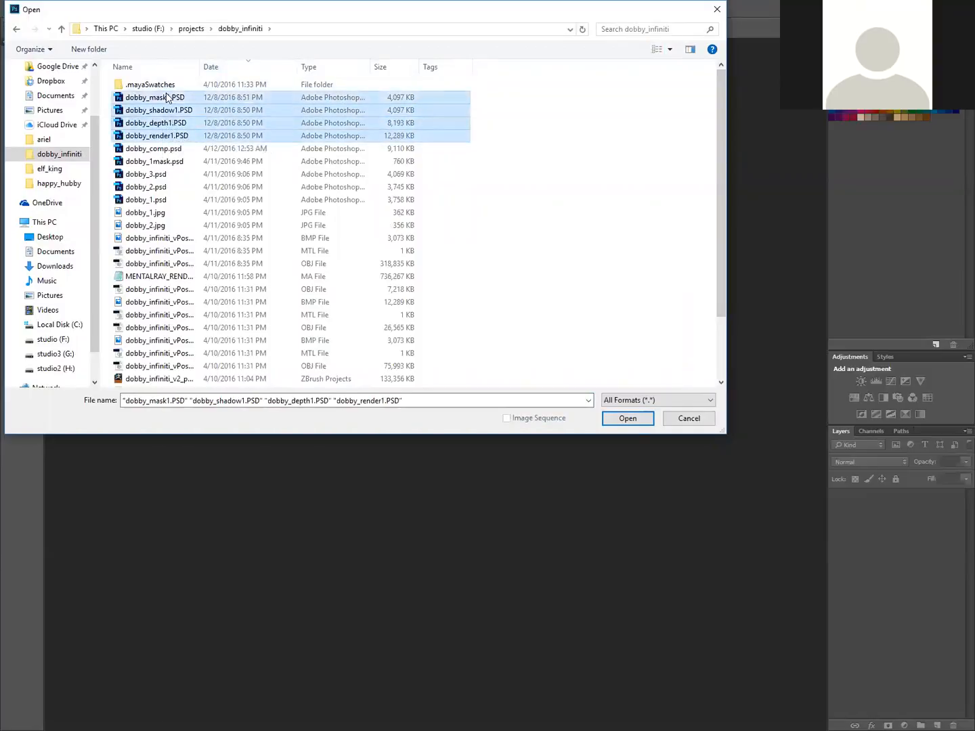
left_click(627, 414)
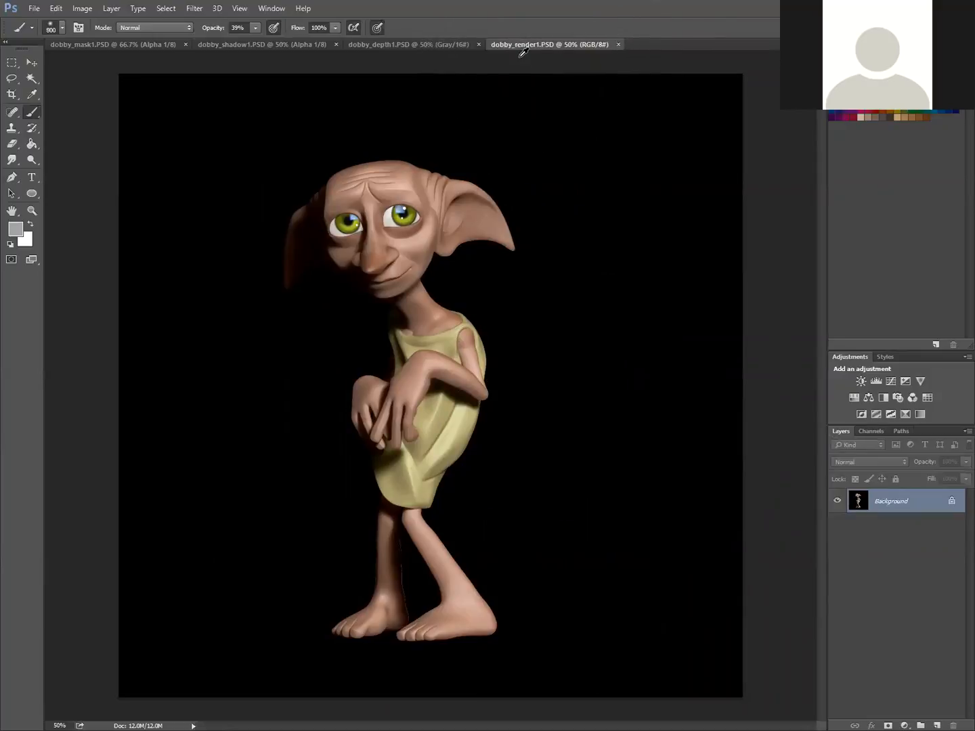
Switch to ZBrush and review the document export and render options behind the exported passes.
key("alt+Tab")
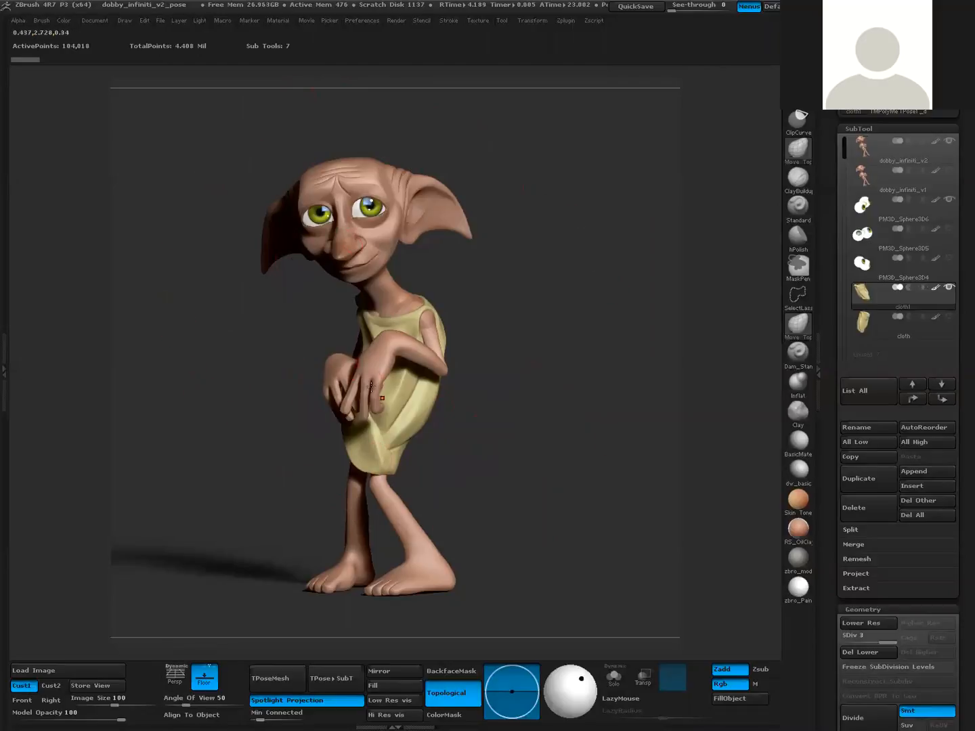
left_click(96, 21)
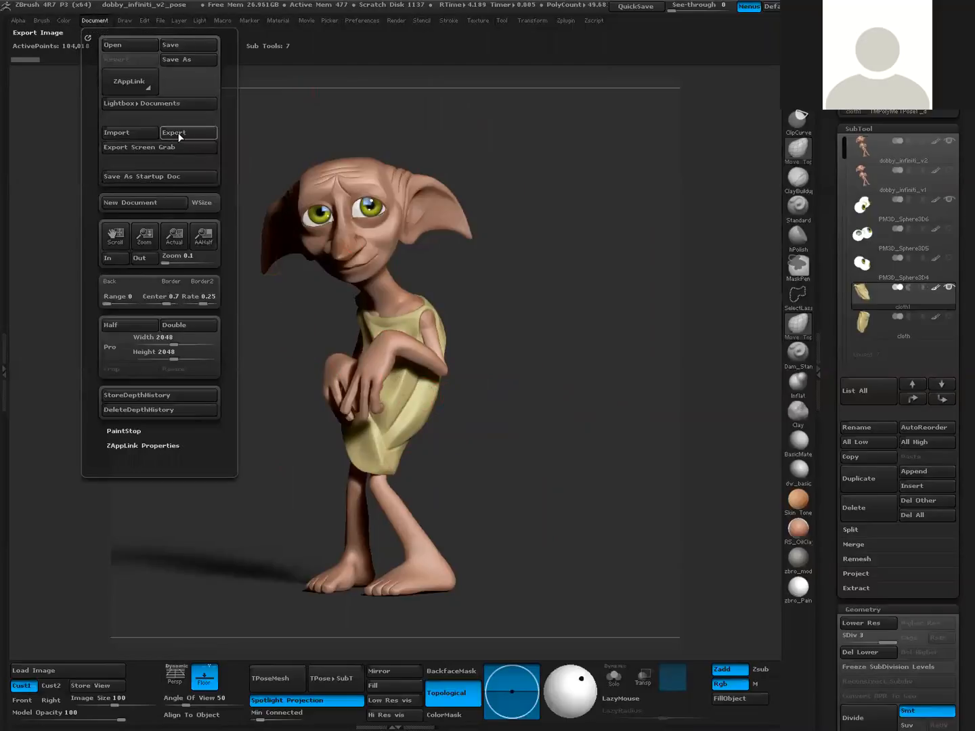
left_click(93, 21)
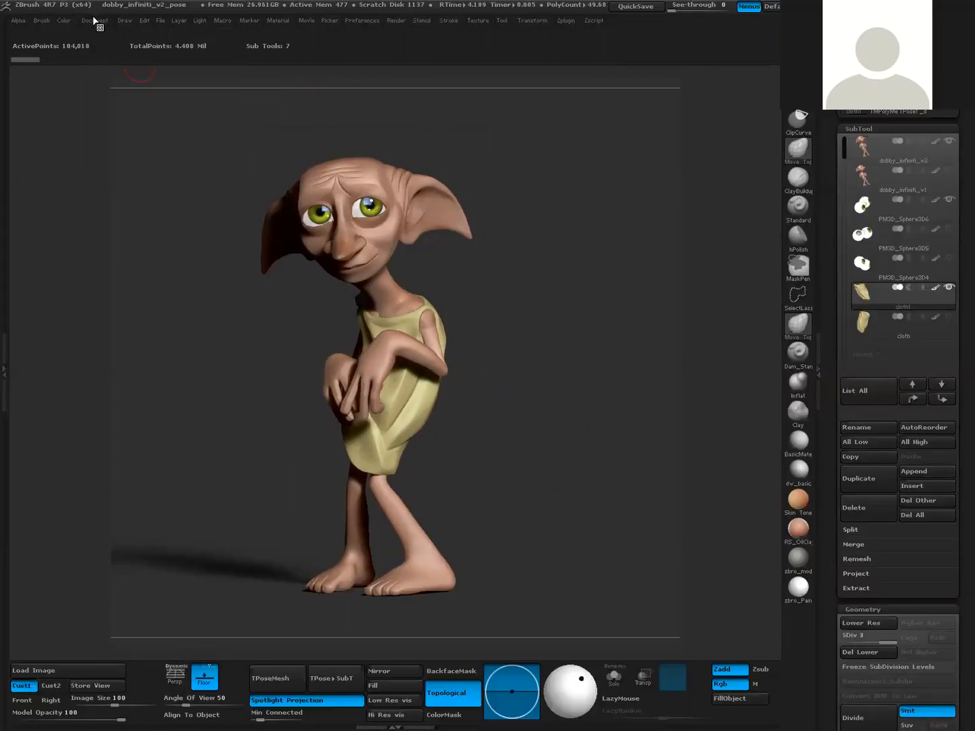
left_click(398, 22)
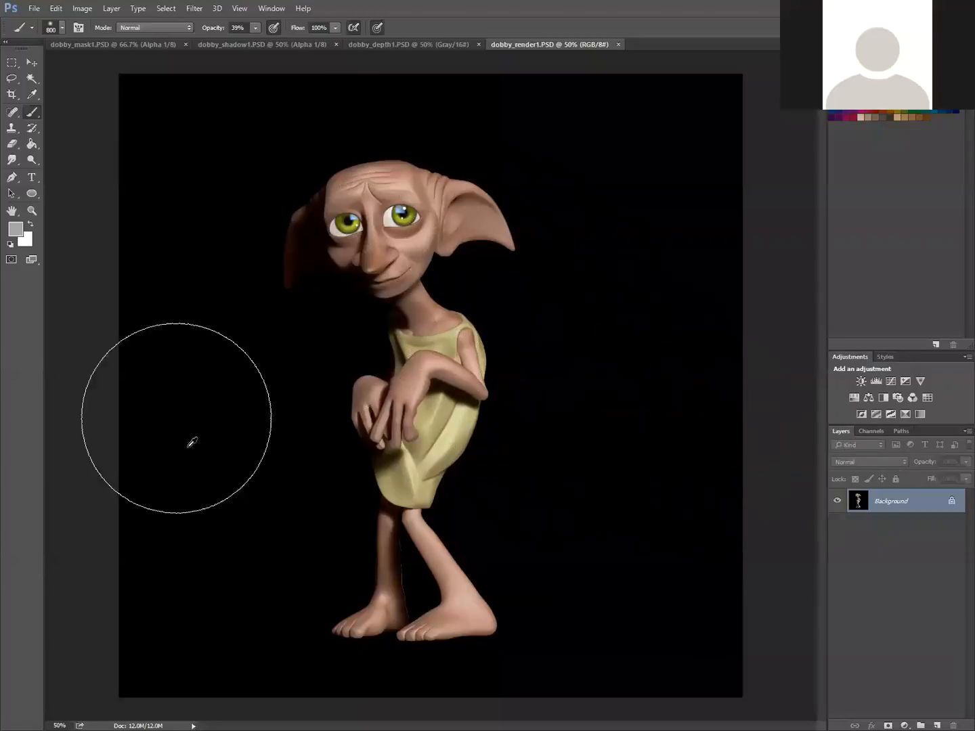
Look through the depth, shadow and mask pass documents.
left_click(402, 44)
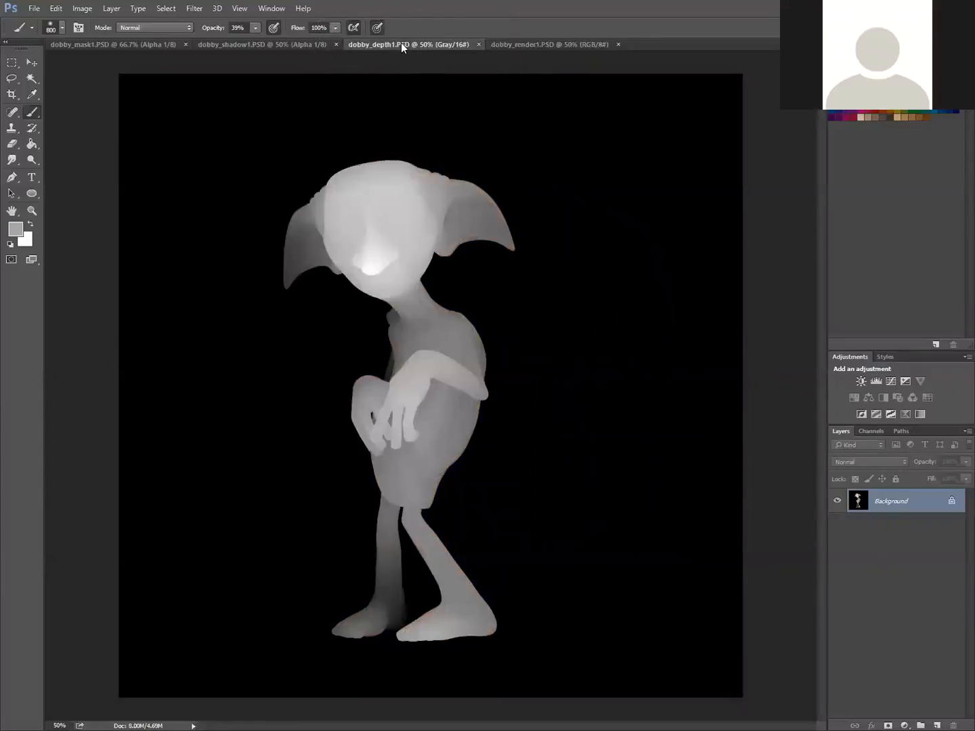
left_click(290, 45)
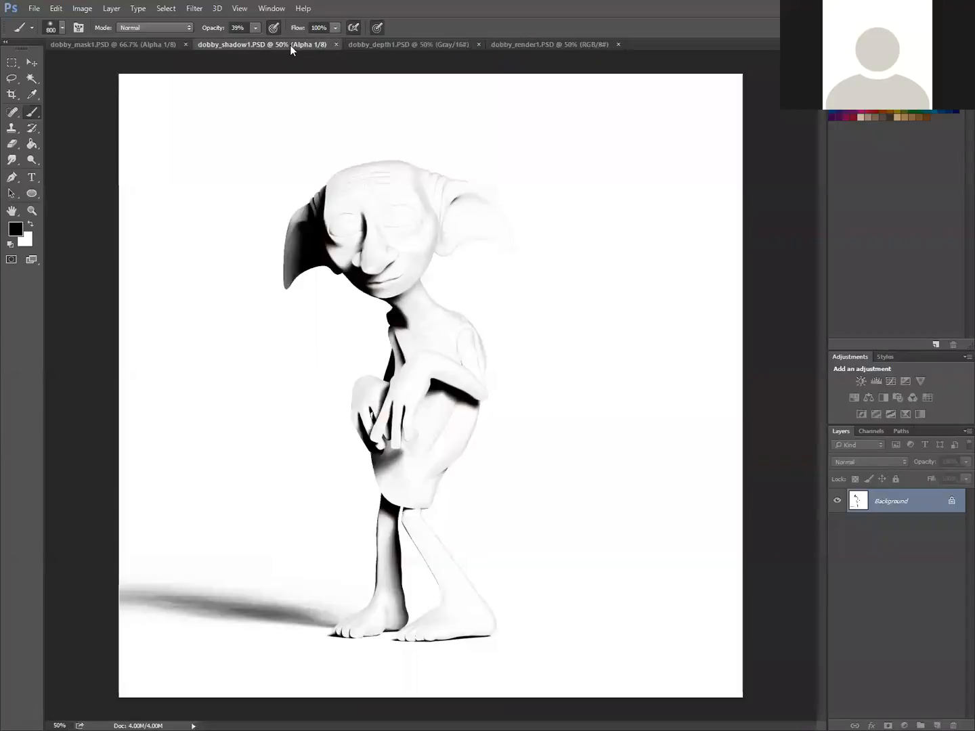
left_click(155, 48)
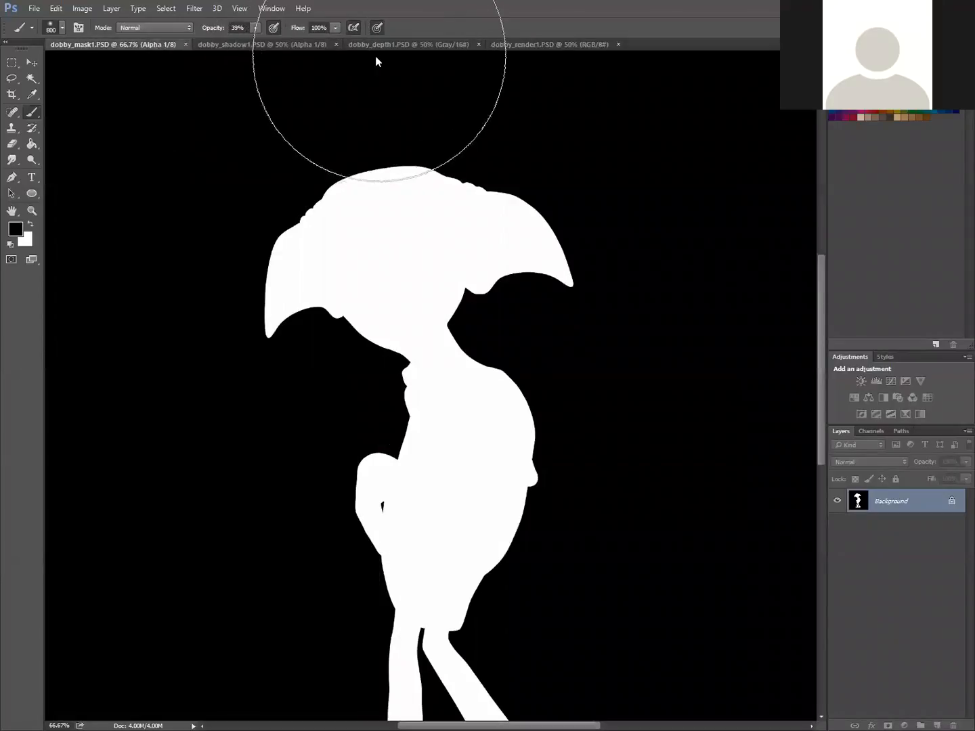
left_click(303, 43)
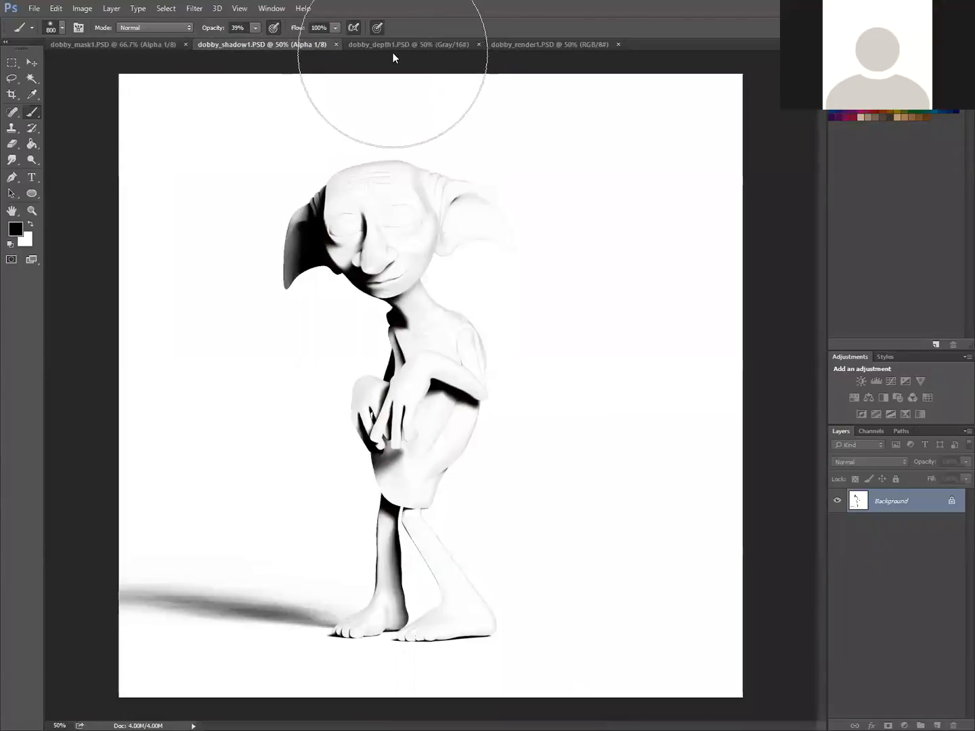
Copy the whole dobby_mask1.PSD image into a new alpha channel of dobby_render1.PSD, then return to the RGB composite and layers.
left_click(149, 44)
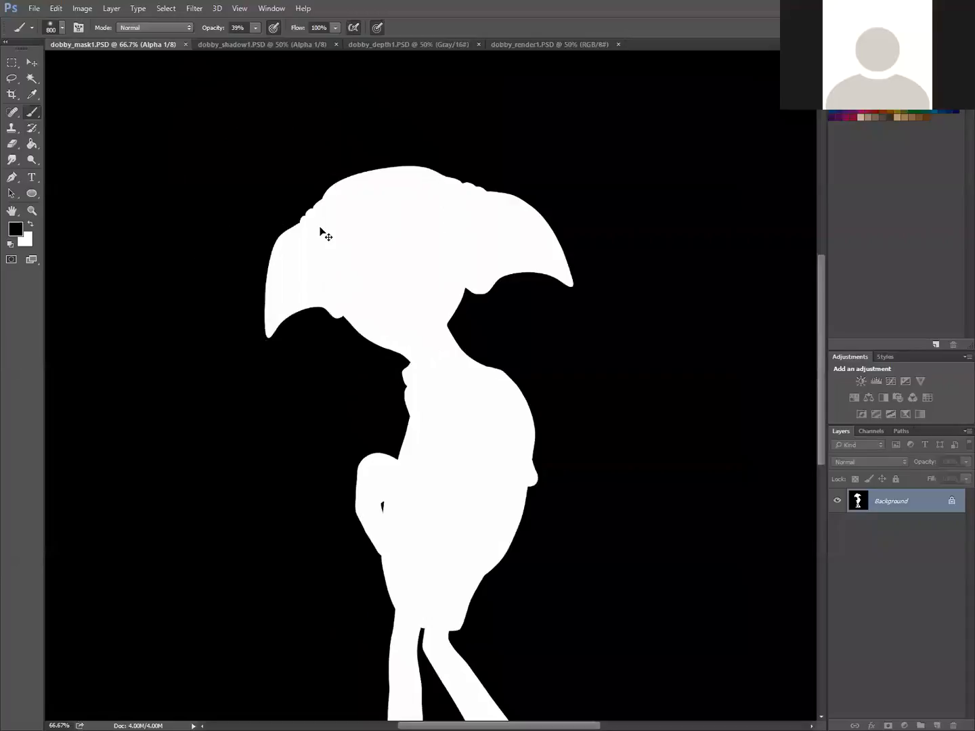
key("ctrl+a")
left_click(551, 46)
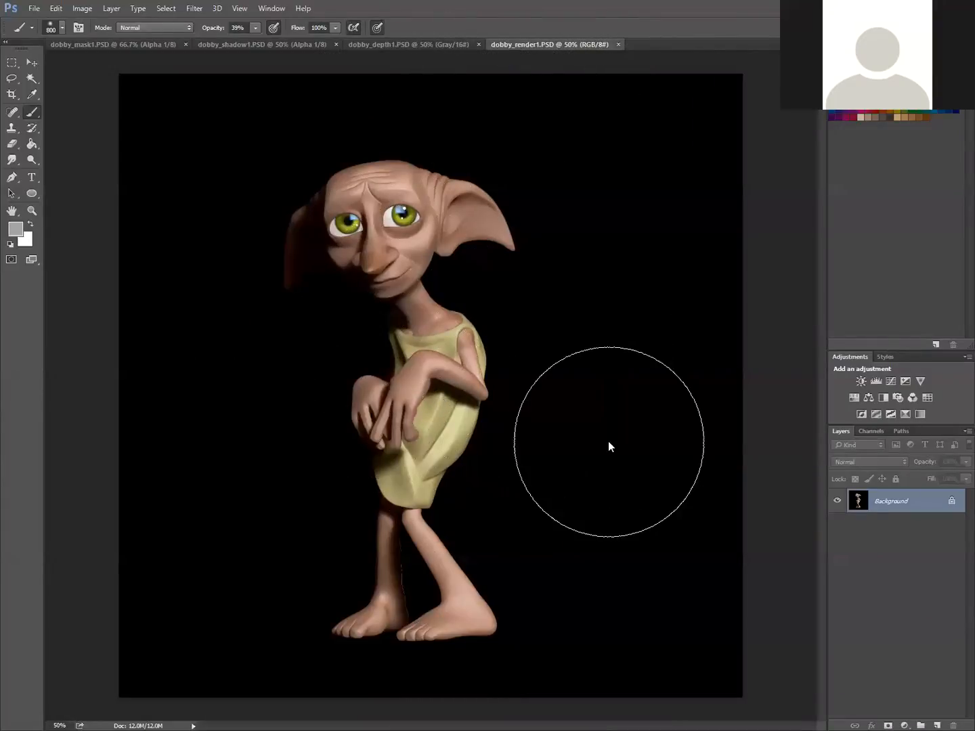
left_click(871, 432)
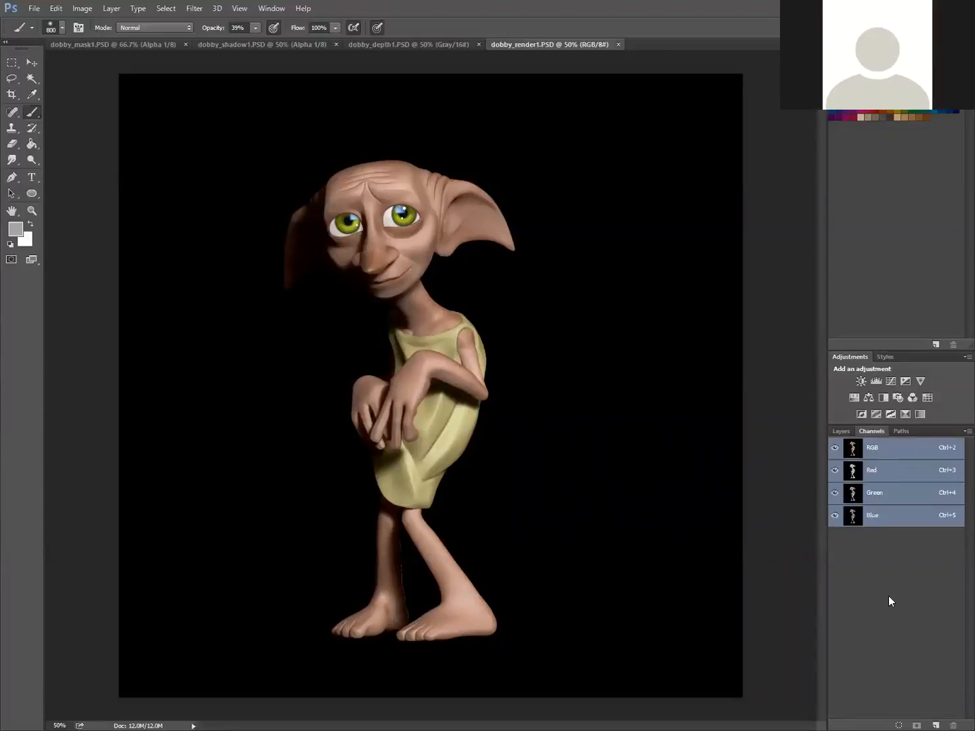
left_click(936, 722)
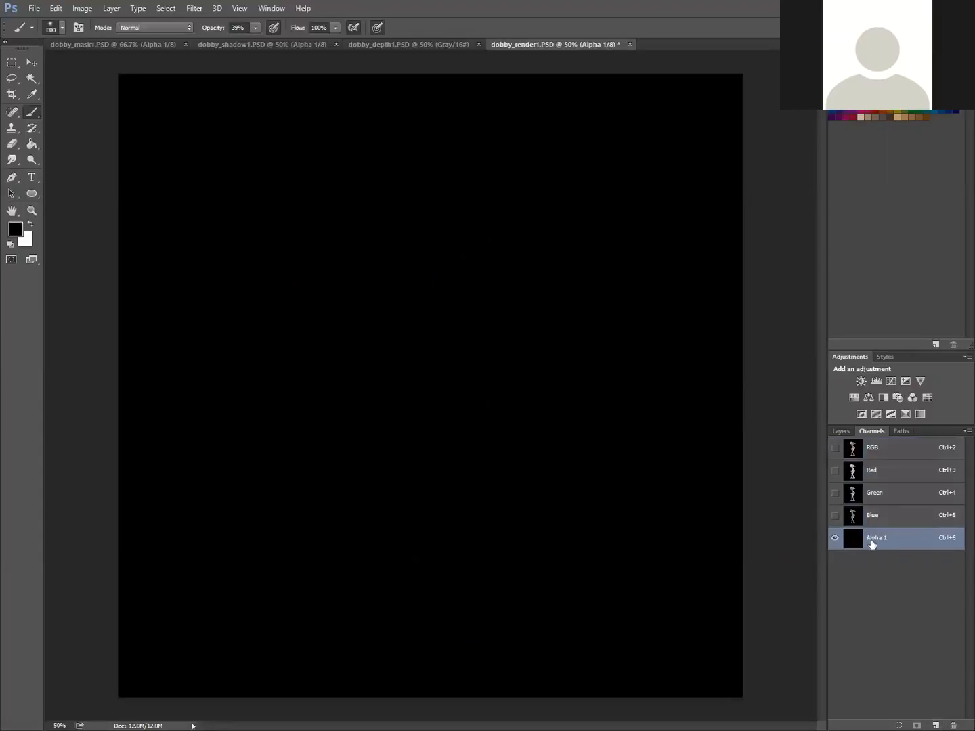
key("ctrl+v")
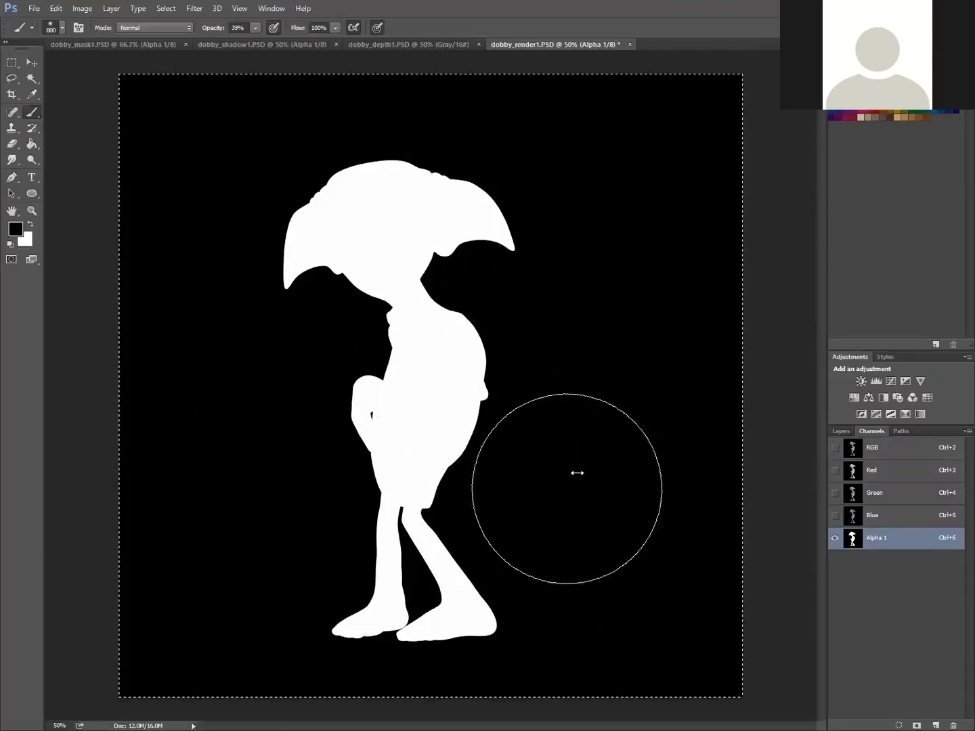
left_click(890, 449)
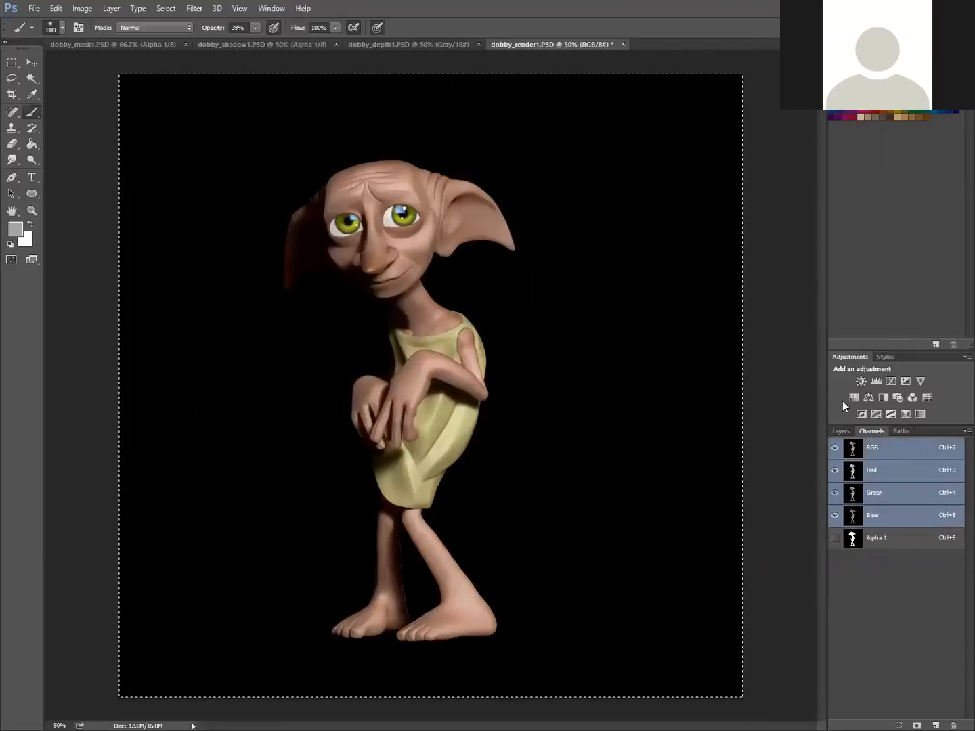
left_click(841, 430)
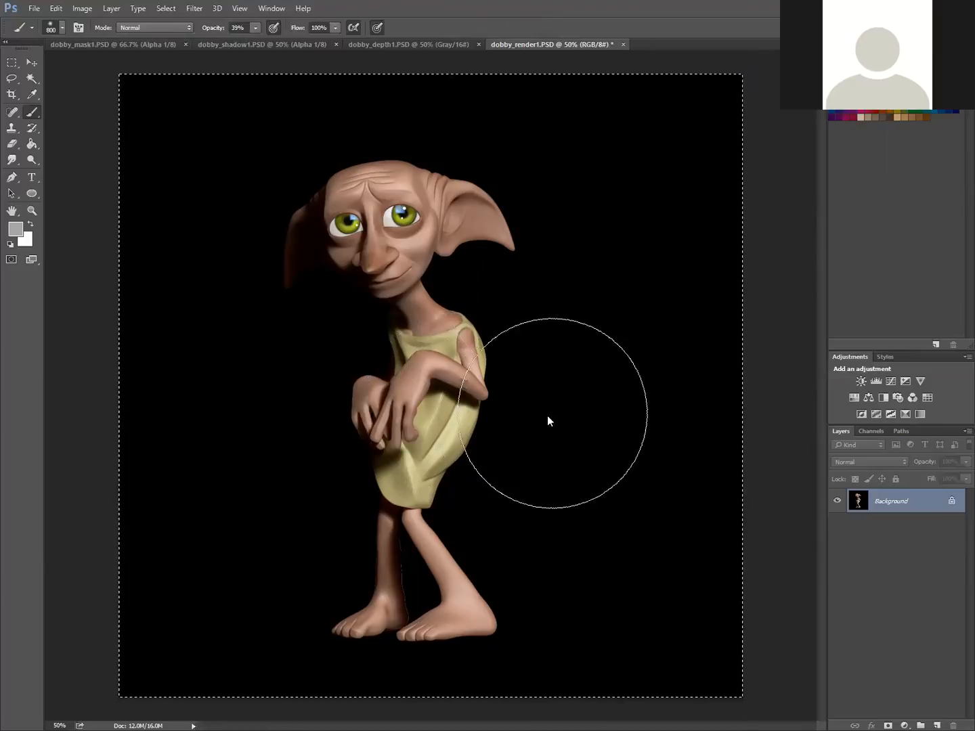
left_click(877, 430)
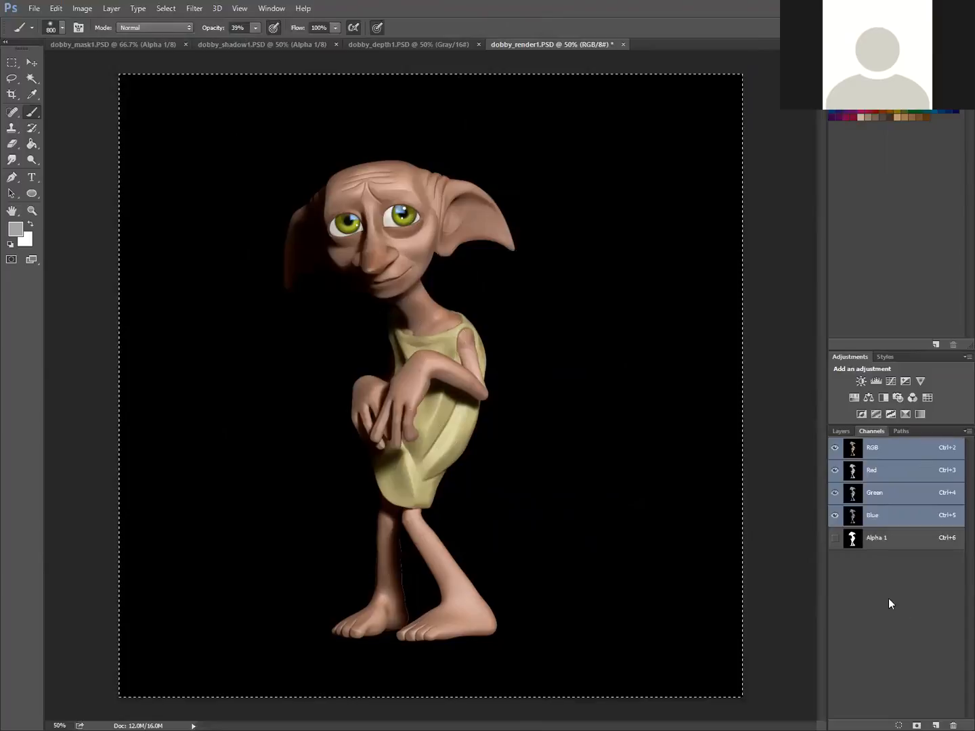
left_click(844, 431)
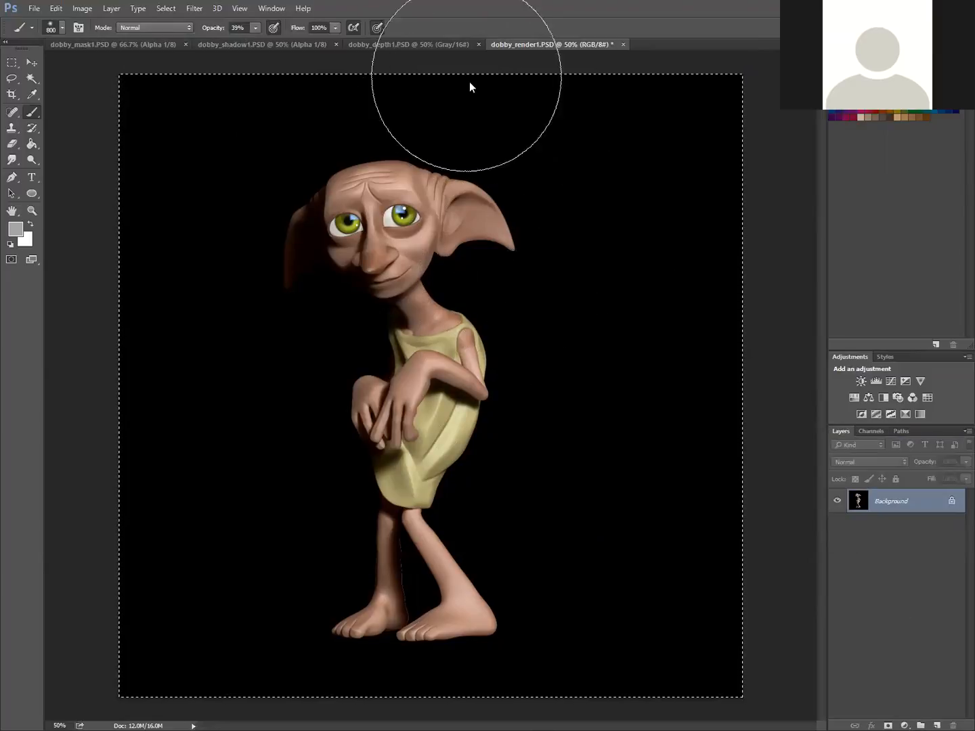
Copy the whole dobby_depth1.PSD image into a second new alpha channel of dobby_render1.PSD and return to the RGB composite and layers.
left_click(406, 44)
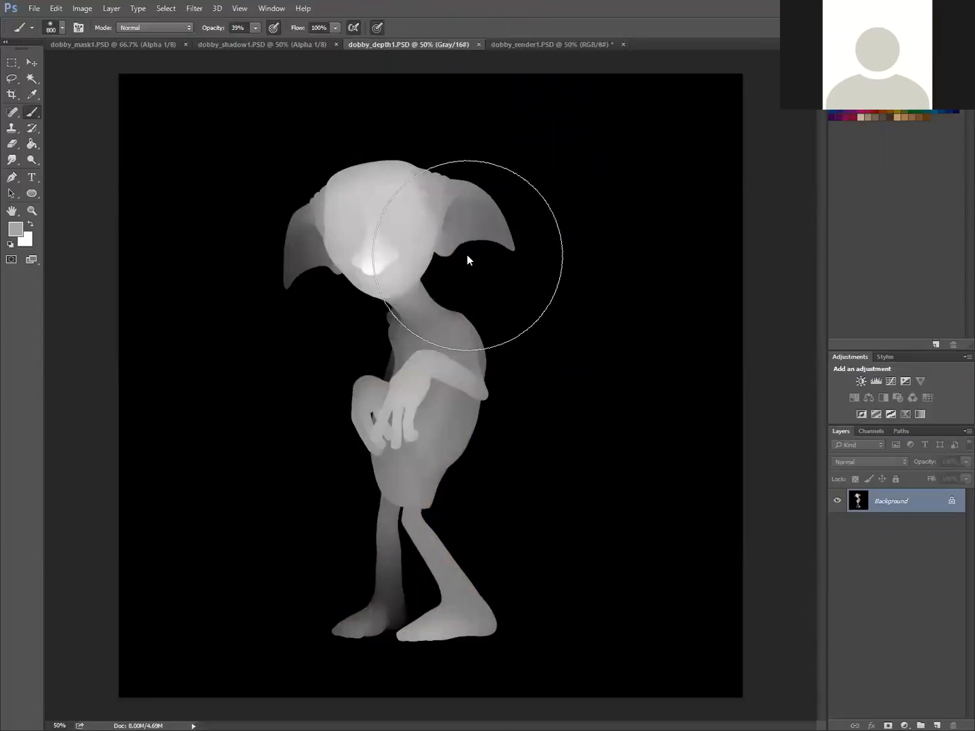
key("ctrl+a")
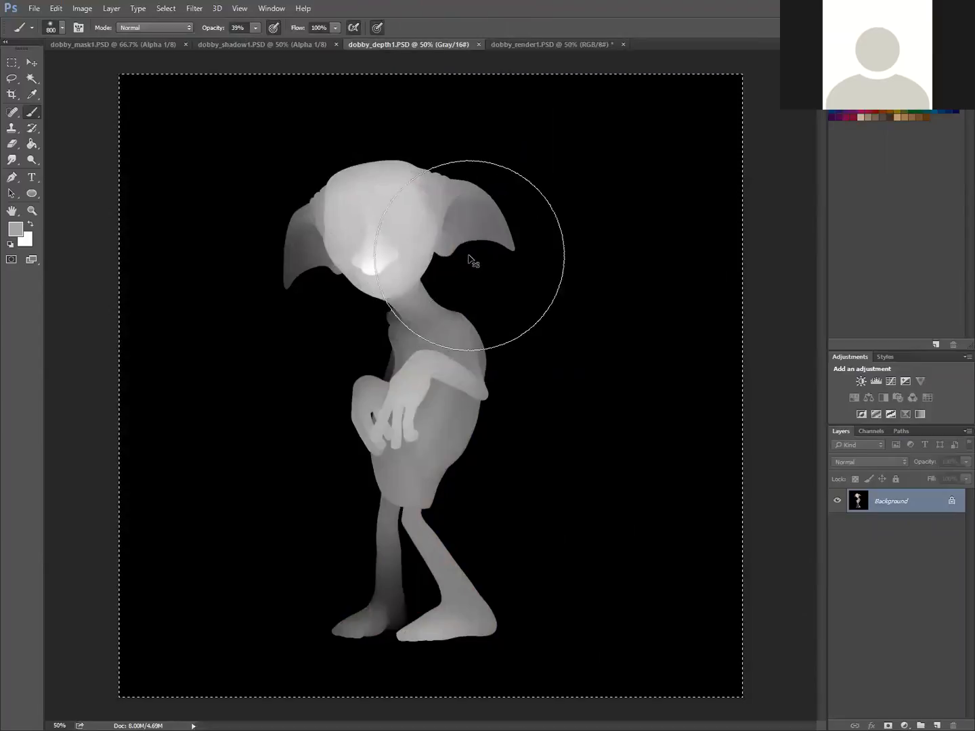
left_click(541, 44)
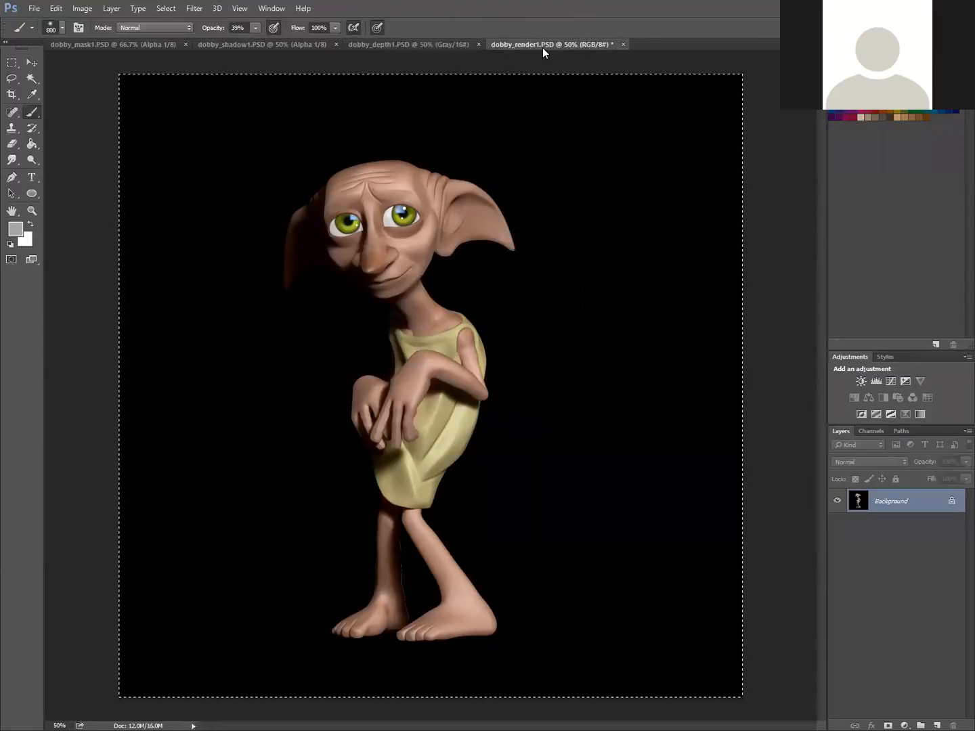
left_click(880, 431)
left_click(937, 723)
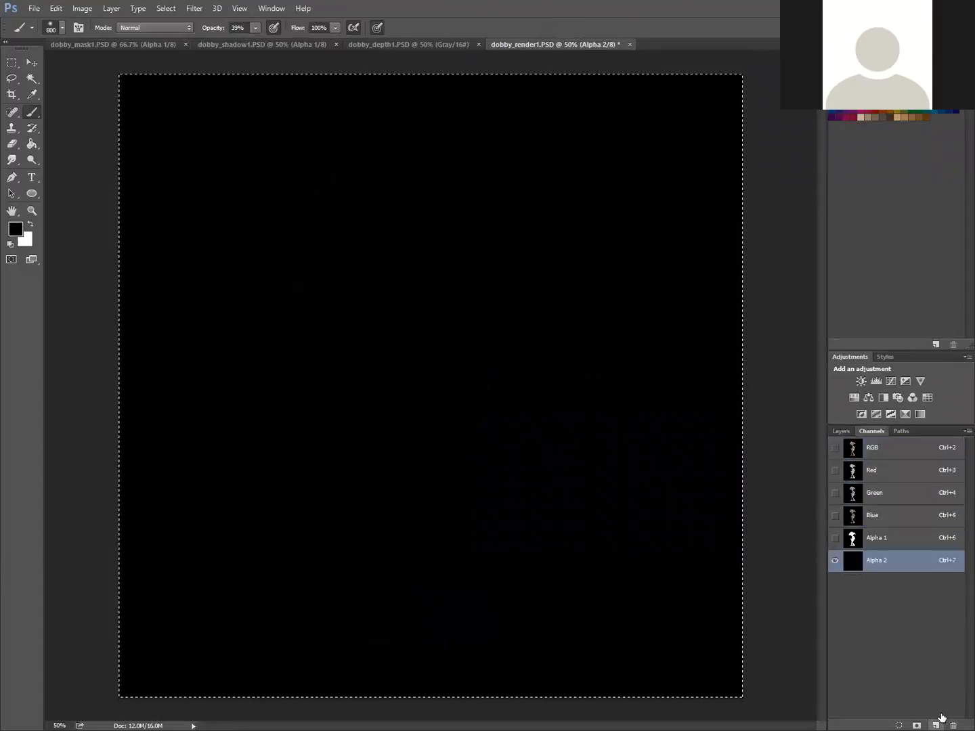
key("ctrl+v")
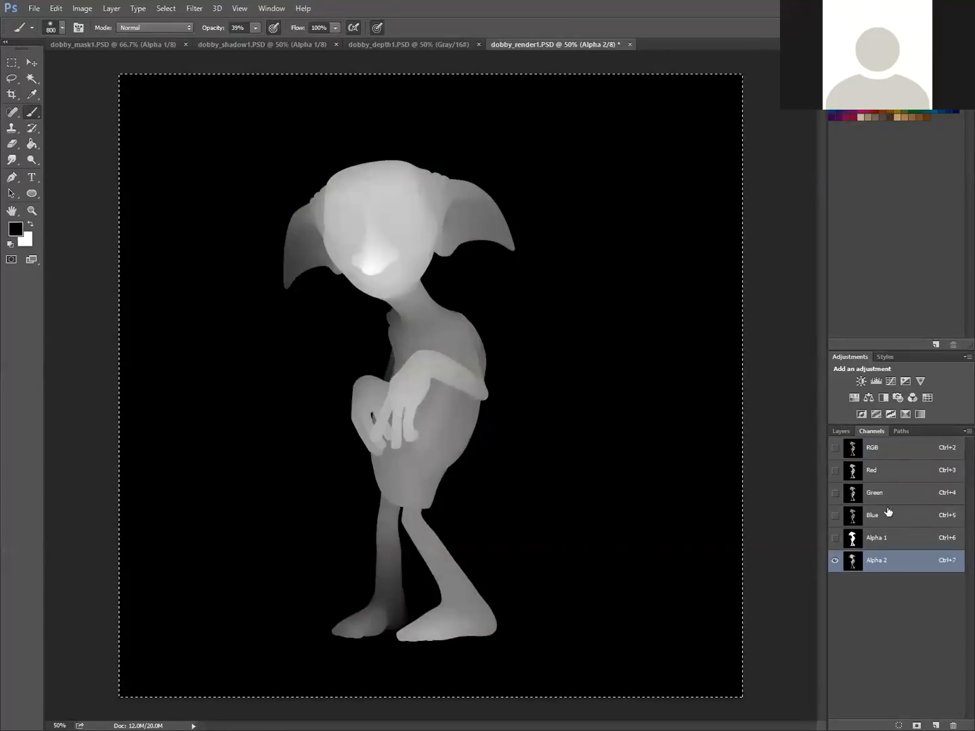
left_click(874, 449)
left_click(839, 431)
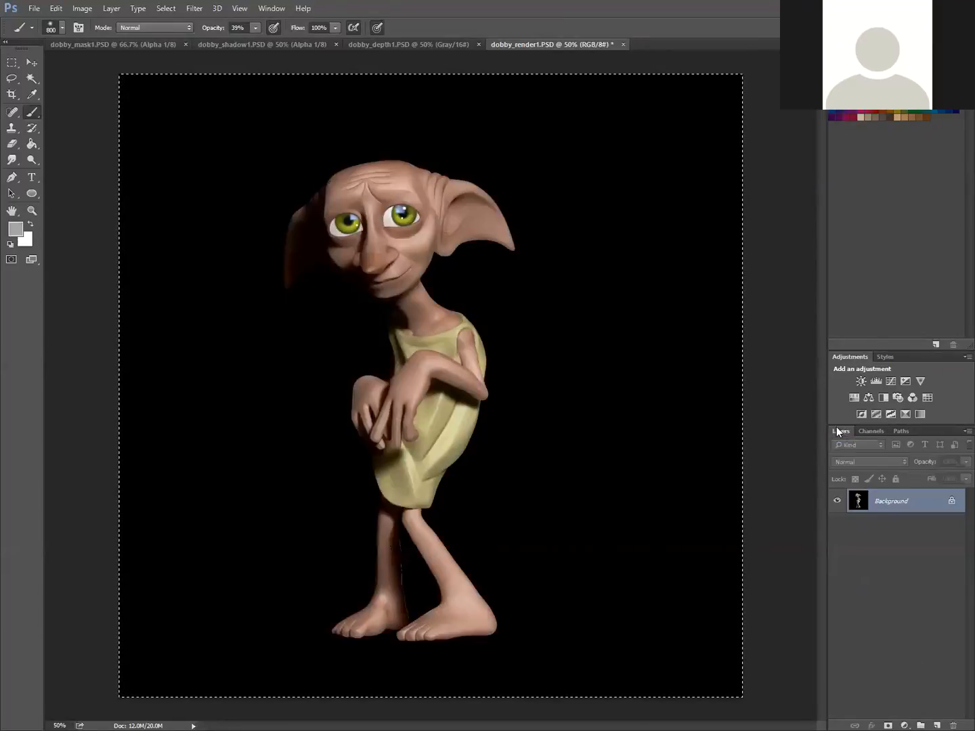
Close the dobby_depth1.PSD and dobby_mask1.PSD documents, keeping the shadow and render documents open.
left_click(430, 43)
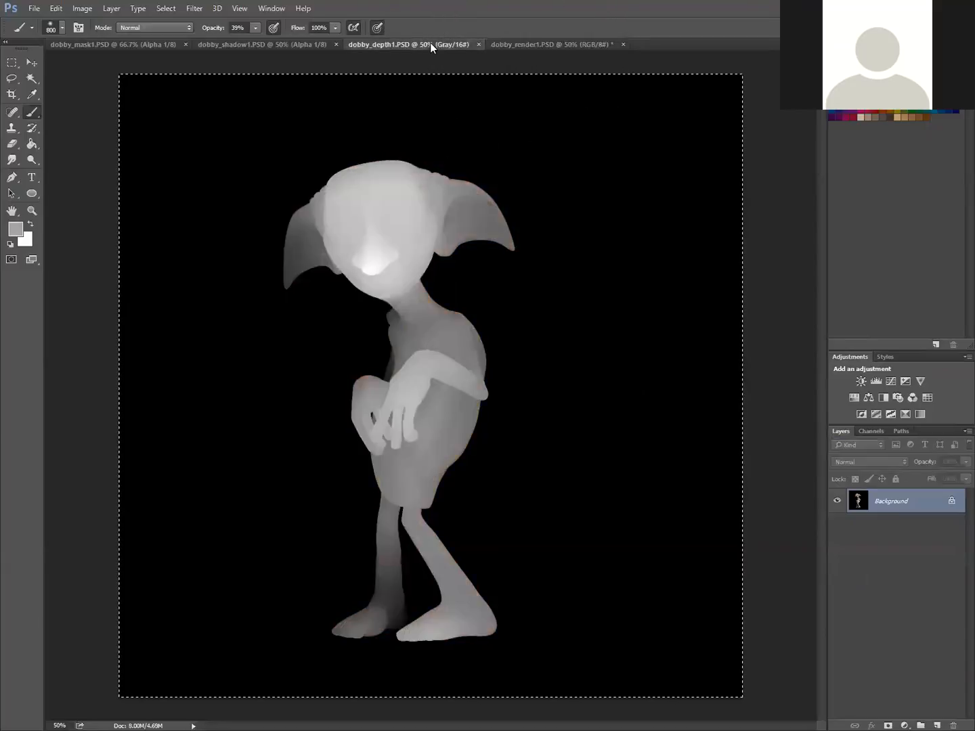
key("ctrl+w")
left_click(276, 44)
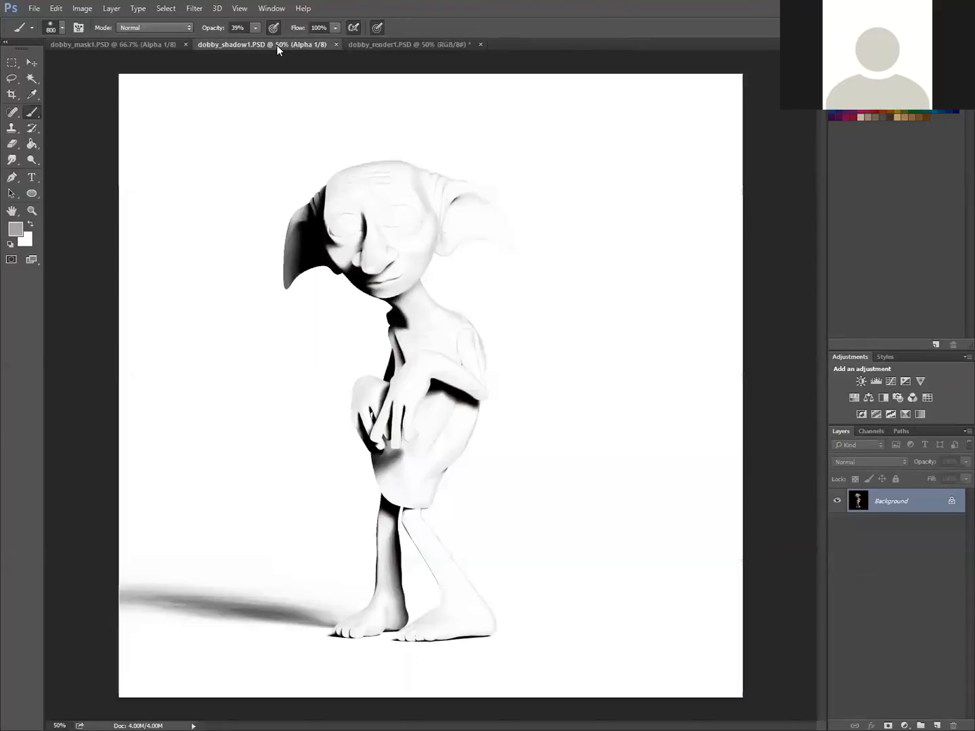
left_click(145, 45)
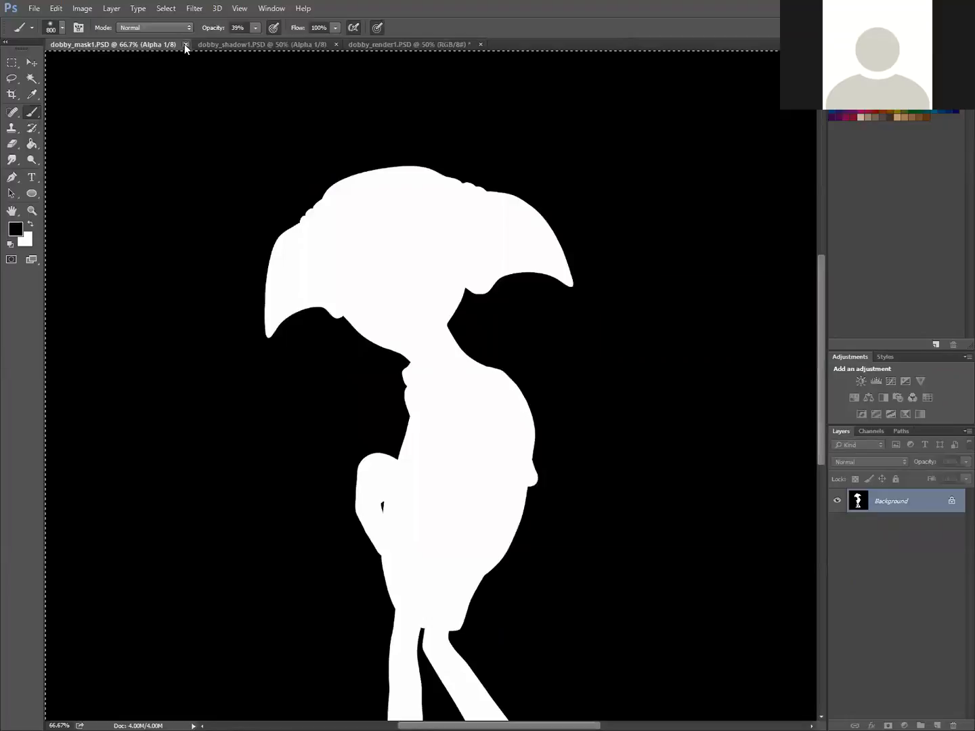
left_click(185, 45)
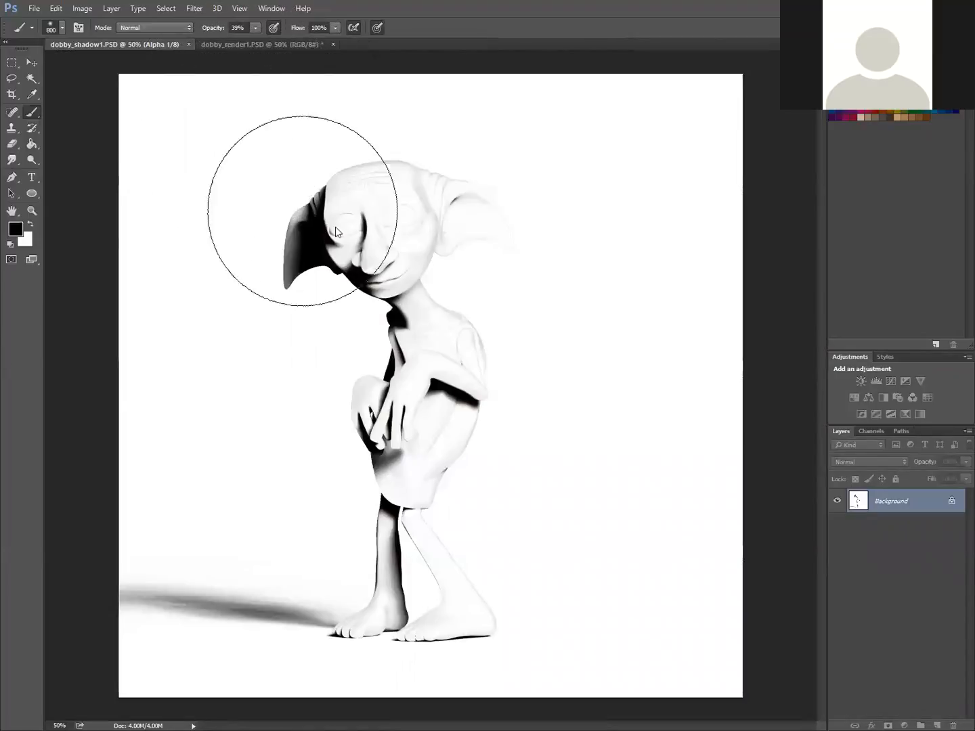
Copy the entire dobby_shadow1.PSD image into dobby_render1.PSD as a new layer, then hide that layer.
key("ctrl+a")
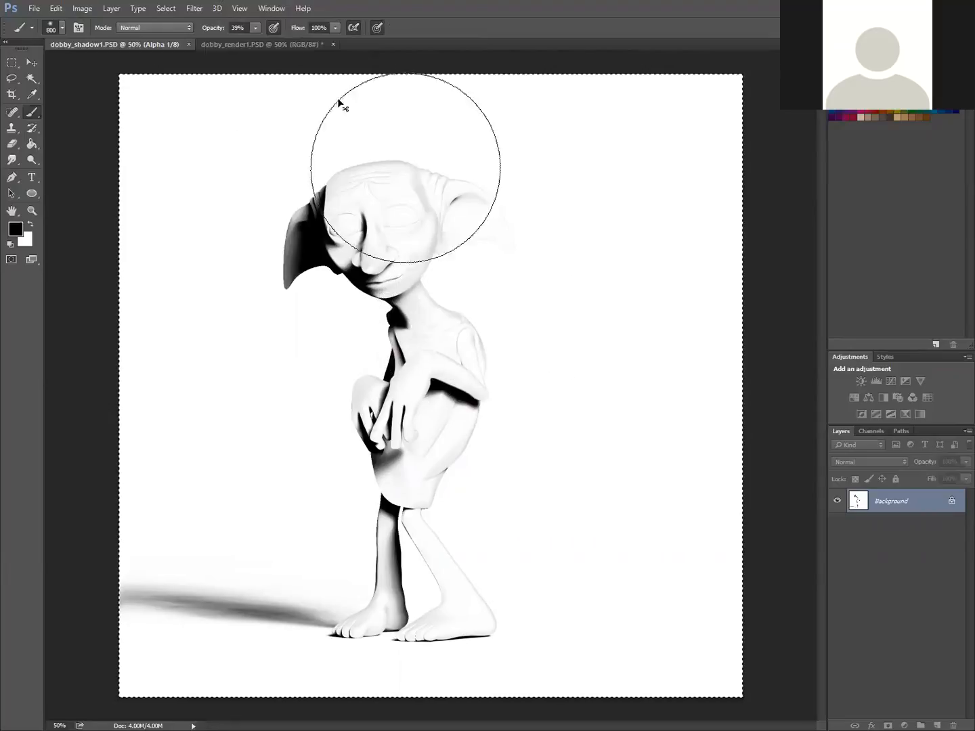
left_click(268, 43)
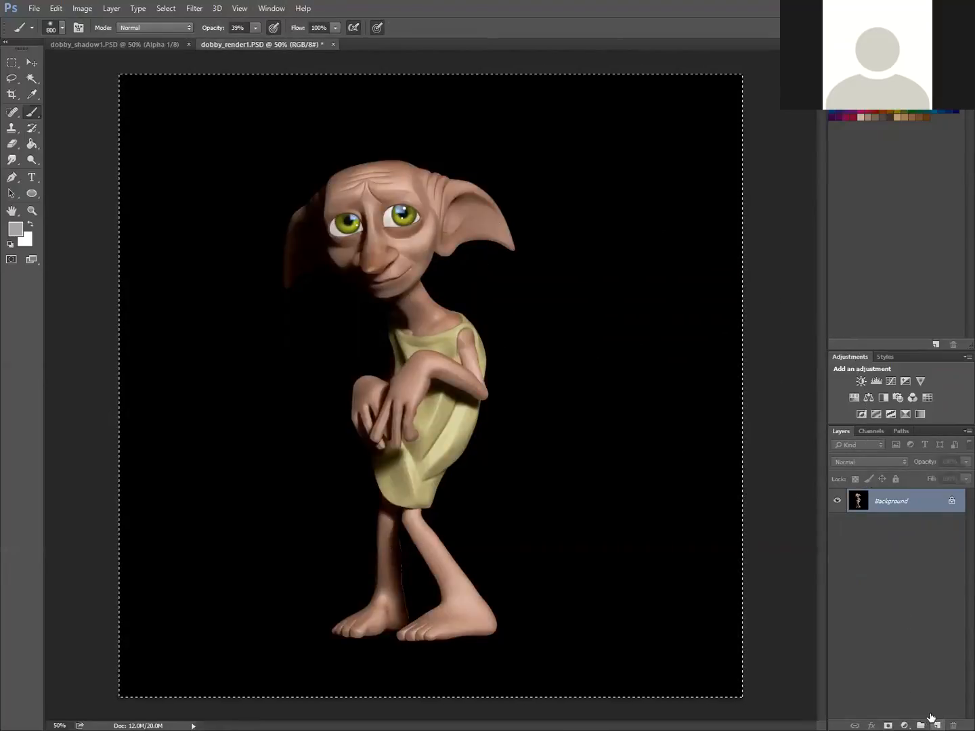
key("ctrl+v")
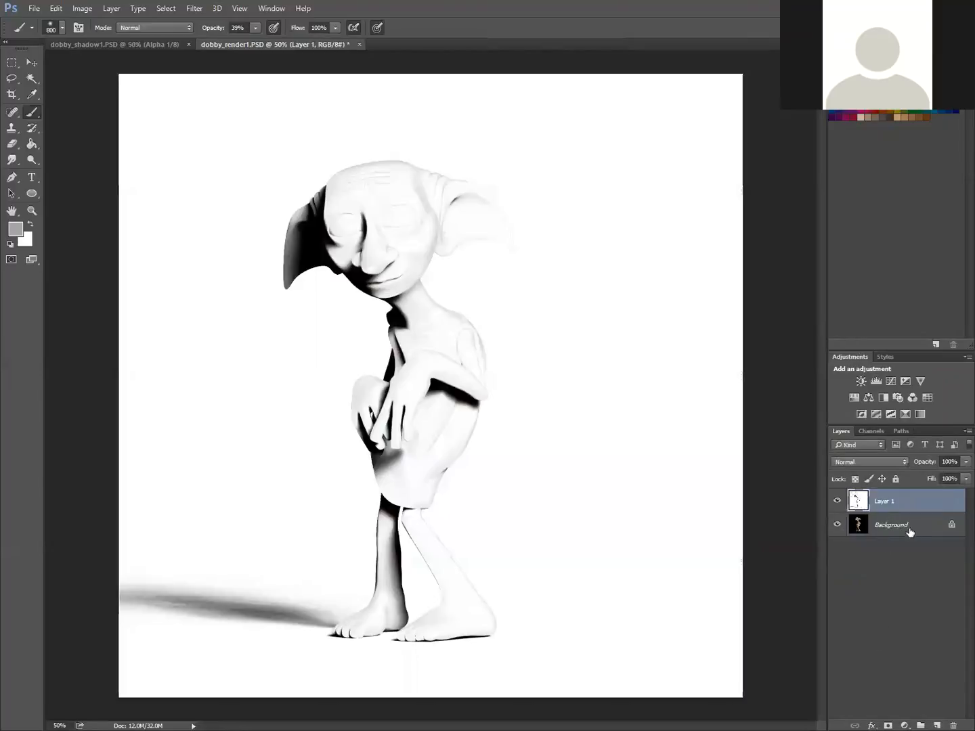
left_click(837, 502)
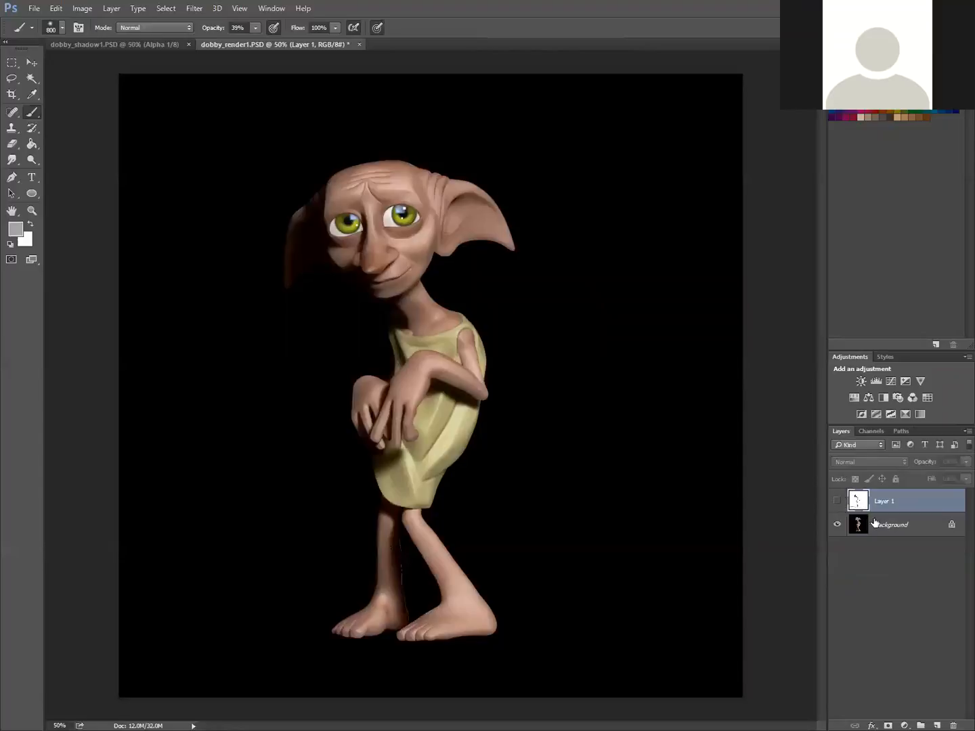
Load the Alpha 1 channel as a selection, copy the character from Background to a new layer, and hide Background.
left_click(897, 529)
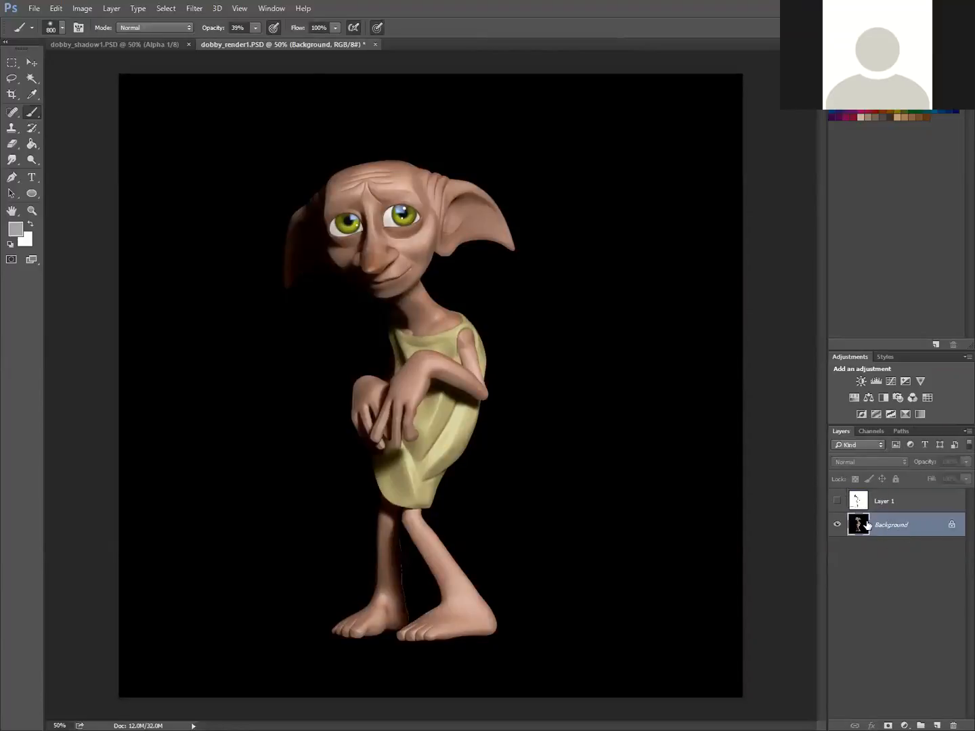
left_click(879, 431)
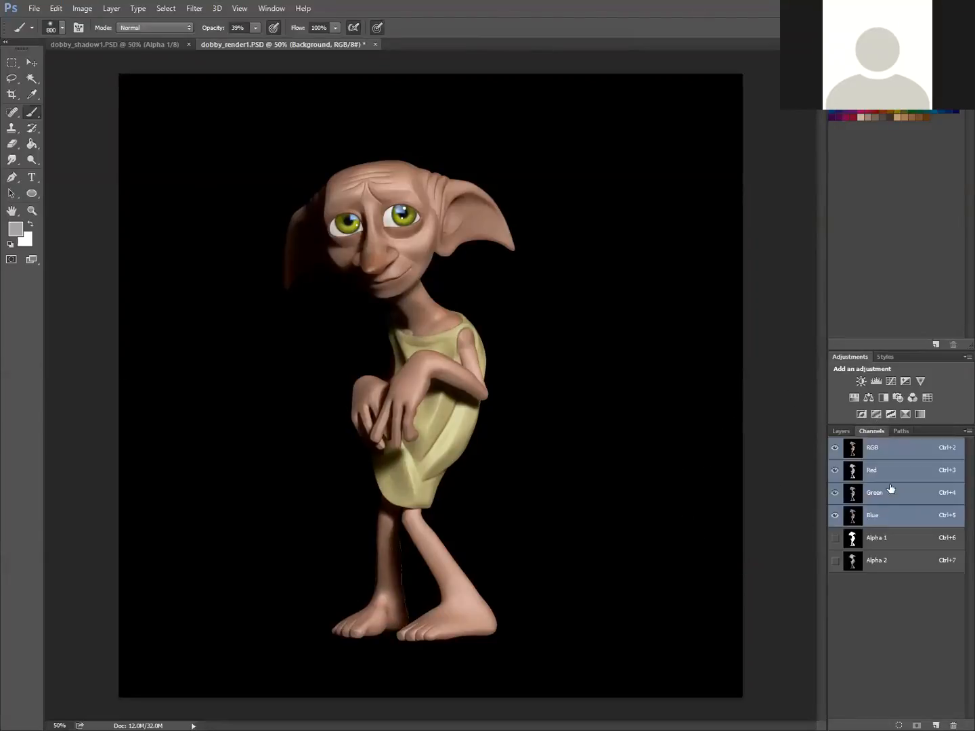
left_click(894, 544)
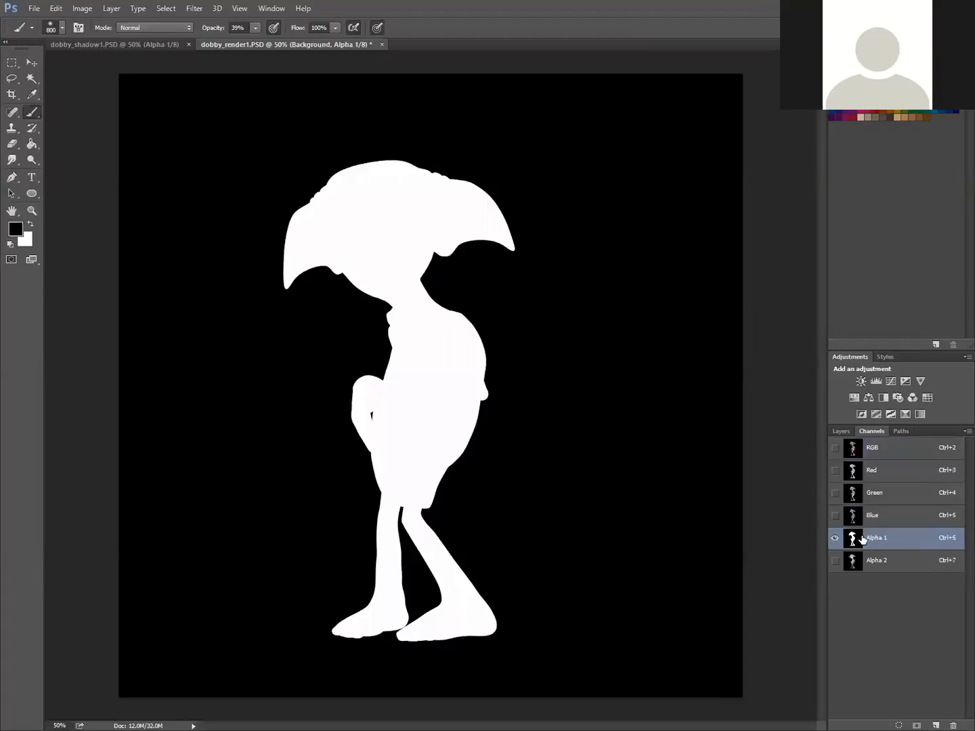
left_click_drag(853, 540, 898, 717)
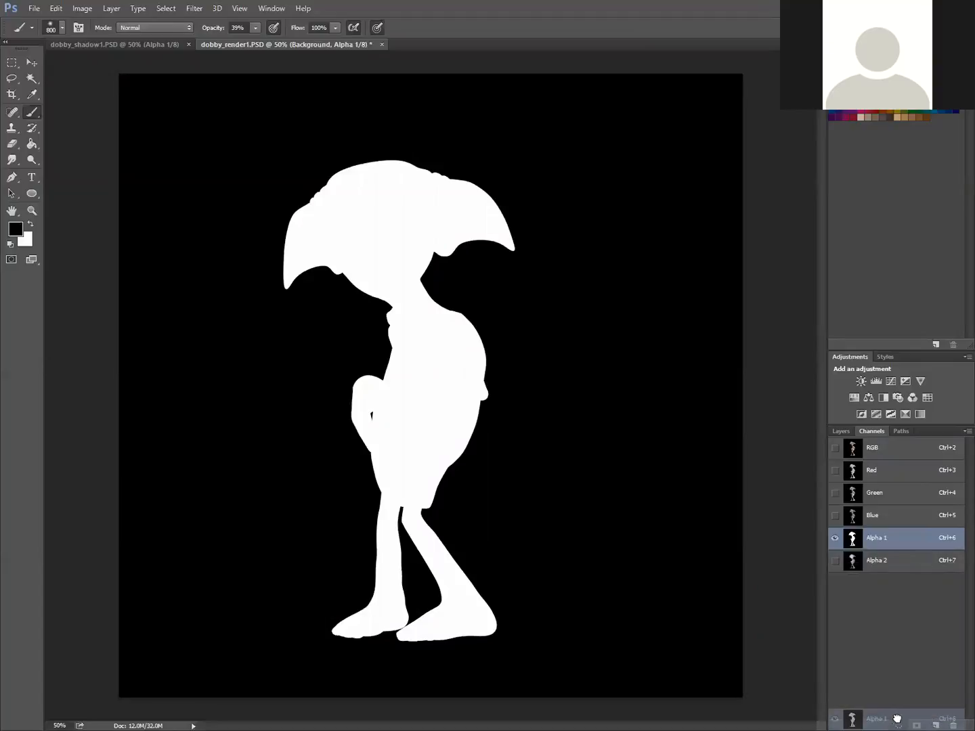
left_click_drag(898, 717, 899, 724)
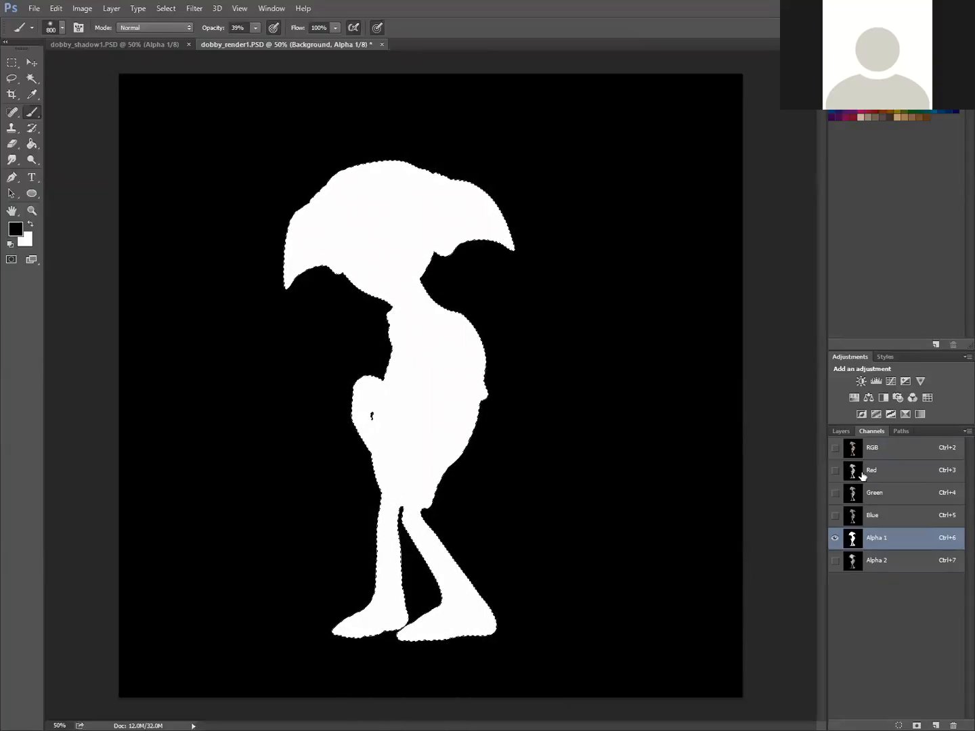
left_click(854, 448)
left_click(840, 431)
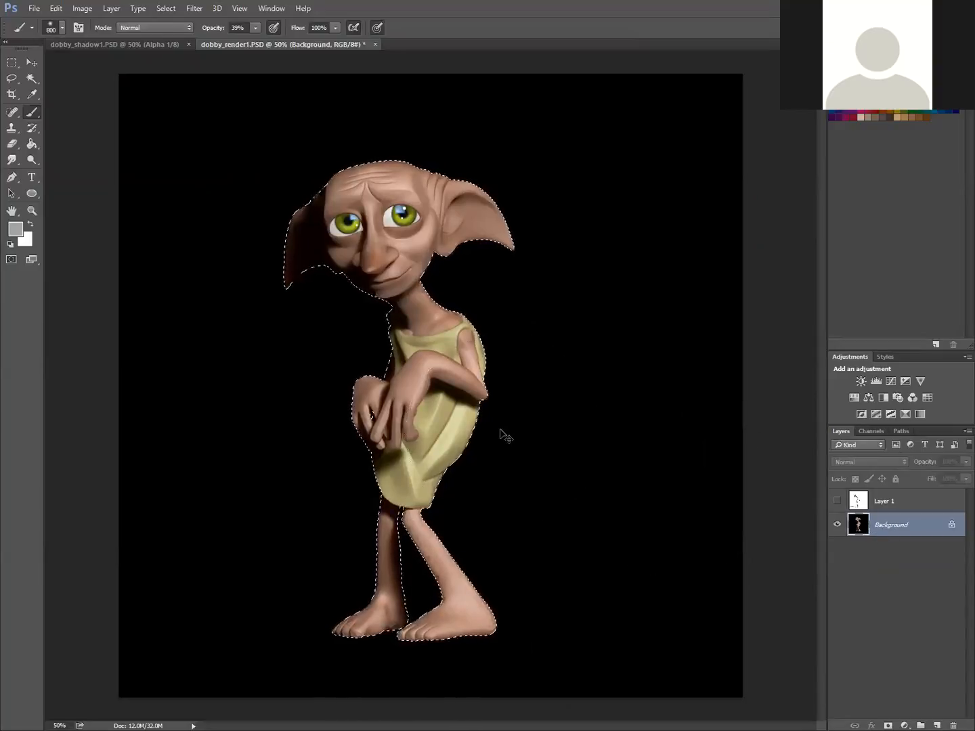
key("ctrl+j")
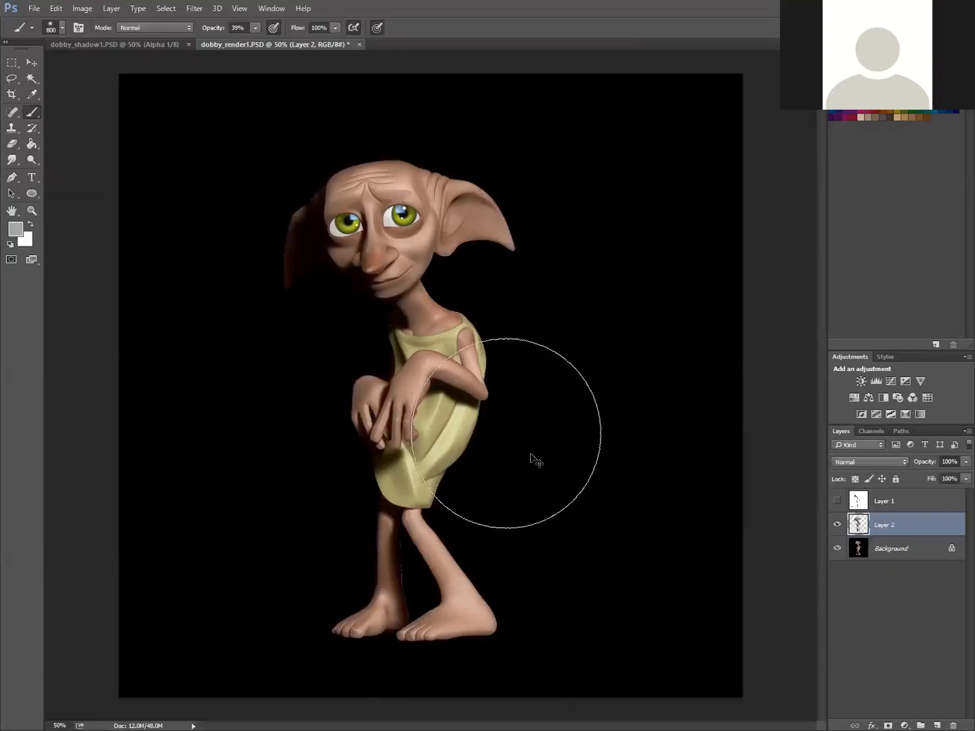
left_click(837, 550)
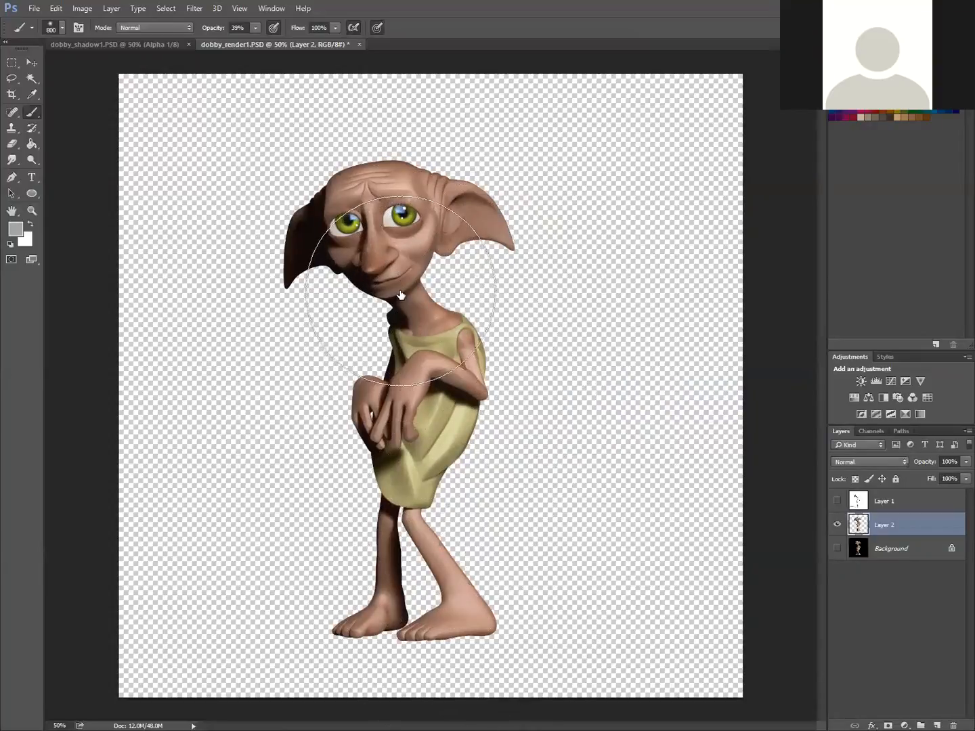
Add a new layer directly above Background and fill it with the grey colour 6e6e6e.
left_click(882, 553)
left_click(935, 719)
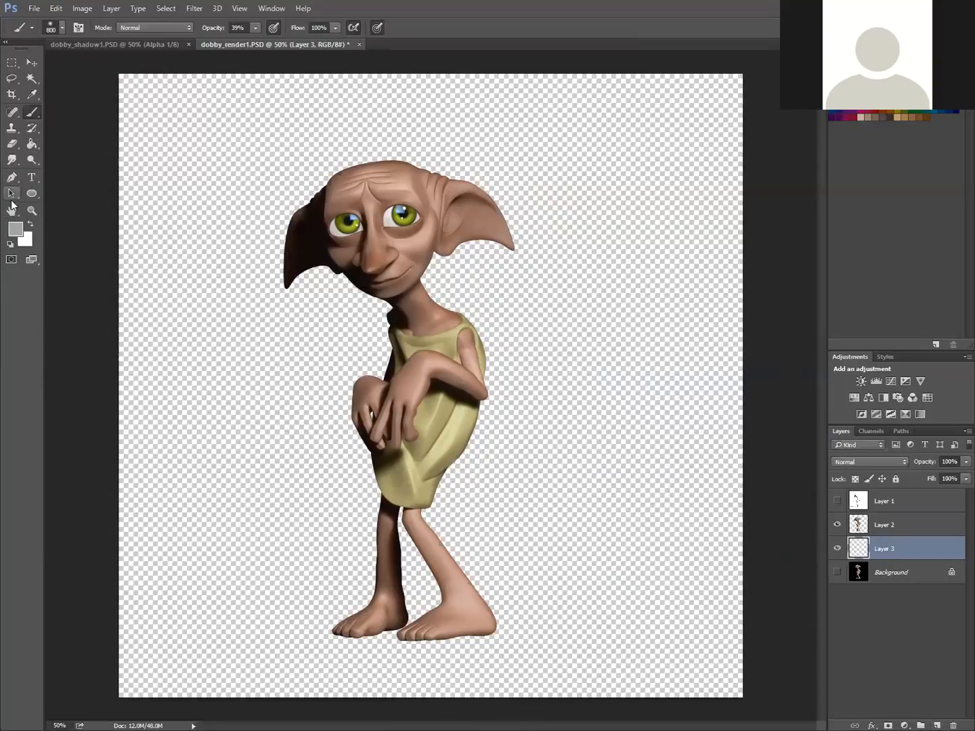
left_click(16, 229)
type("6e6e6e")
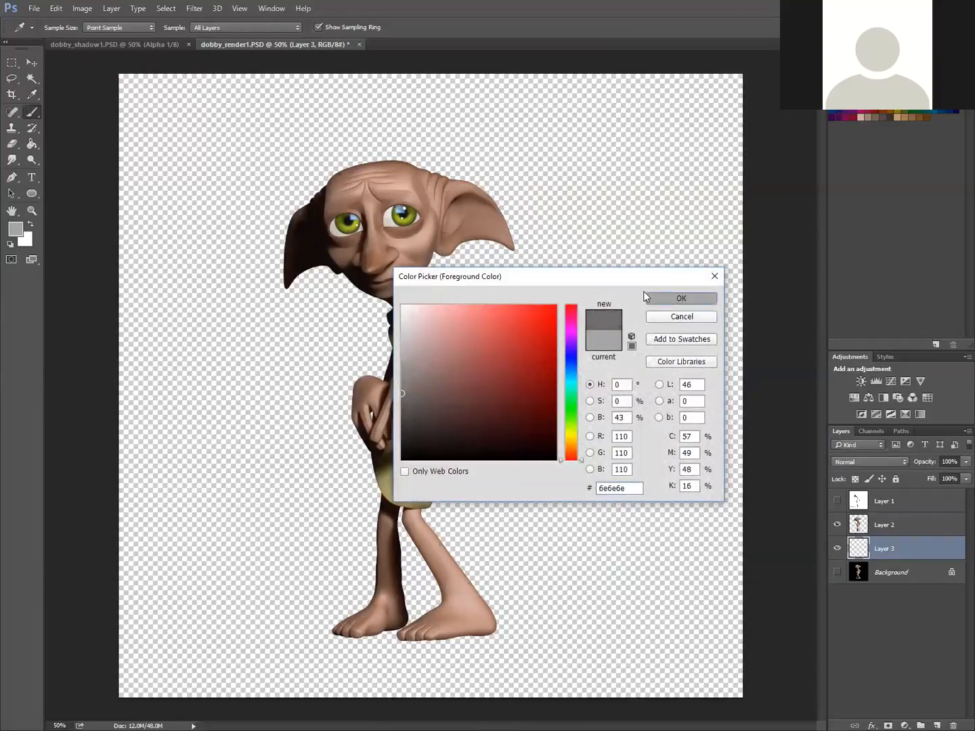
left_click(674, 299)
left_click(32, 145)
left_click(158, 234)
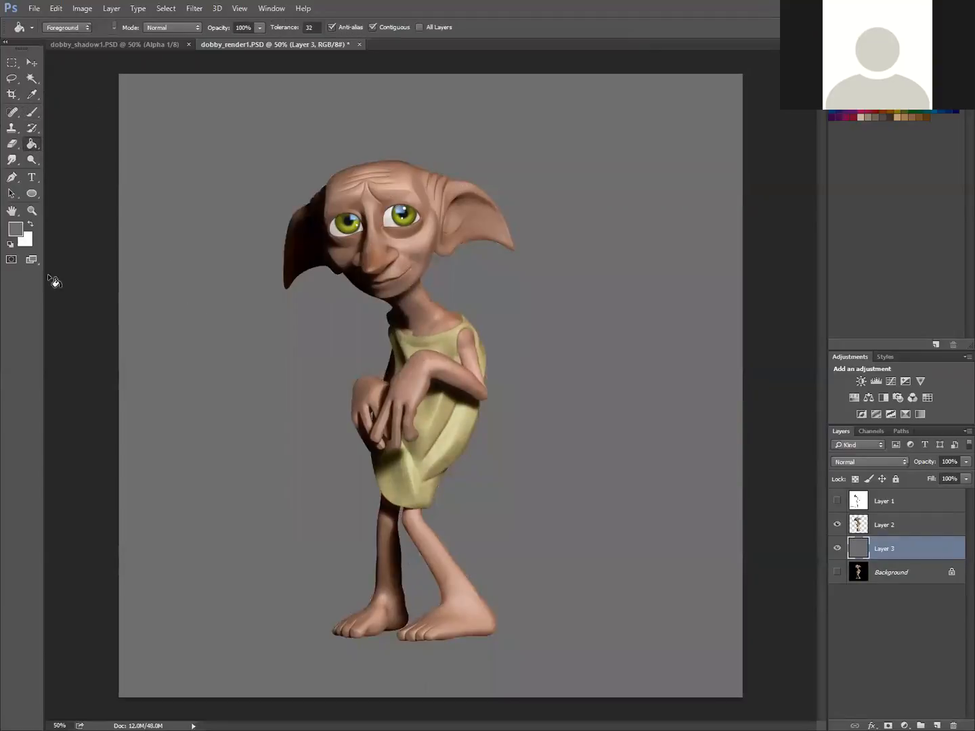
Choose a darker grey foreground colour and refill Layer 3 with it.
left_click(16, 229)
left_click_drag(399, 430, 402, 420)
left_click(675, 298)
left_click(180, 343)
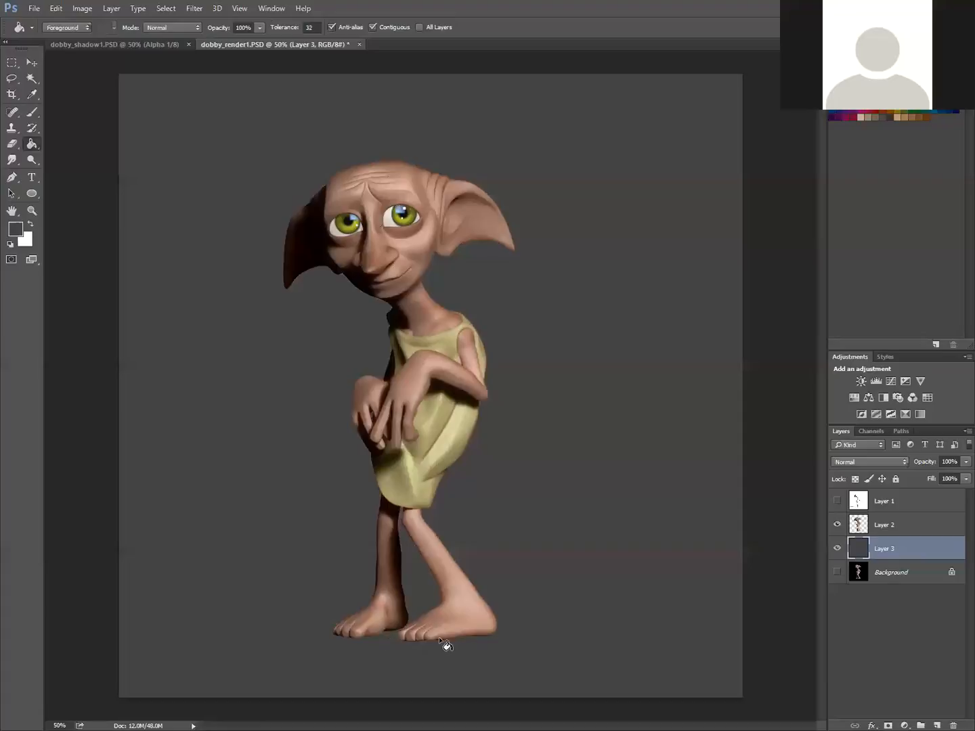
Show the shadow pass in Layer 1 and set its blend mode to Multiply.
left_click(897, 504)
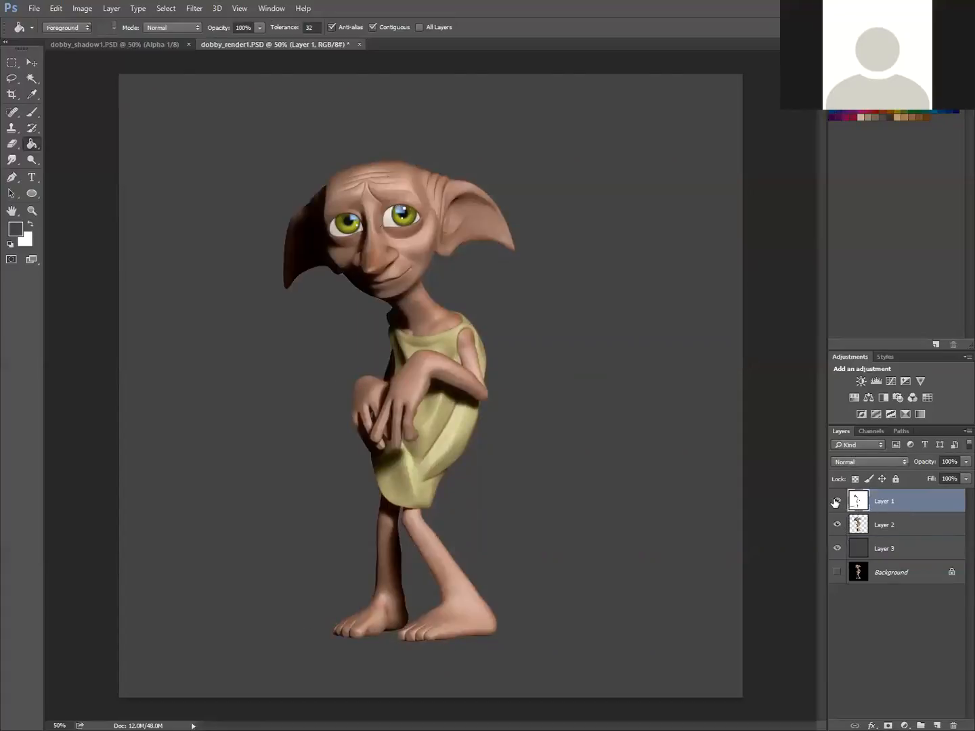
left_click(837, 501)
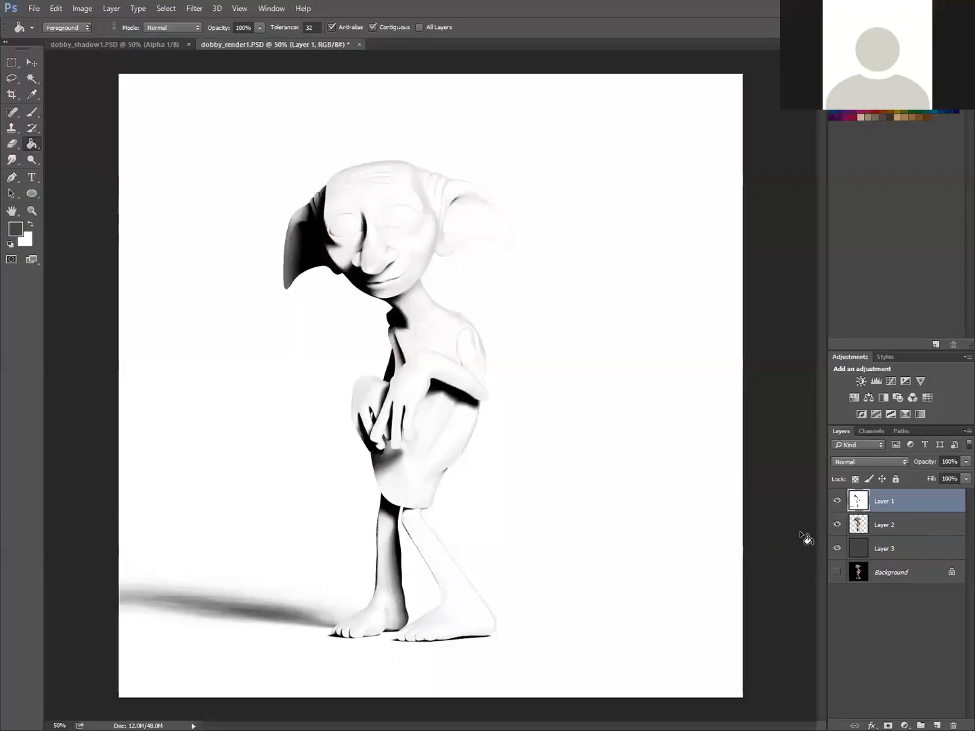
left_click(892, 459)
left_click(892, 459)
left_click(892, 460)
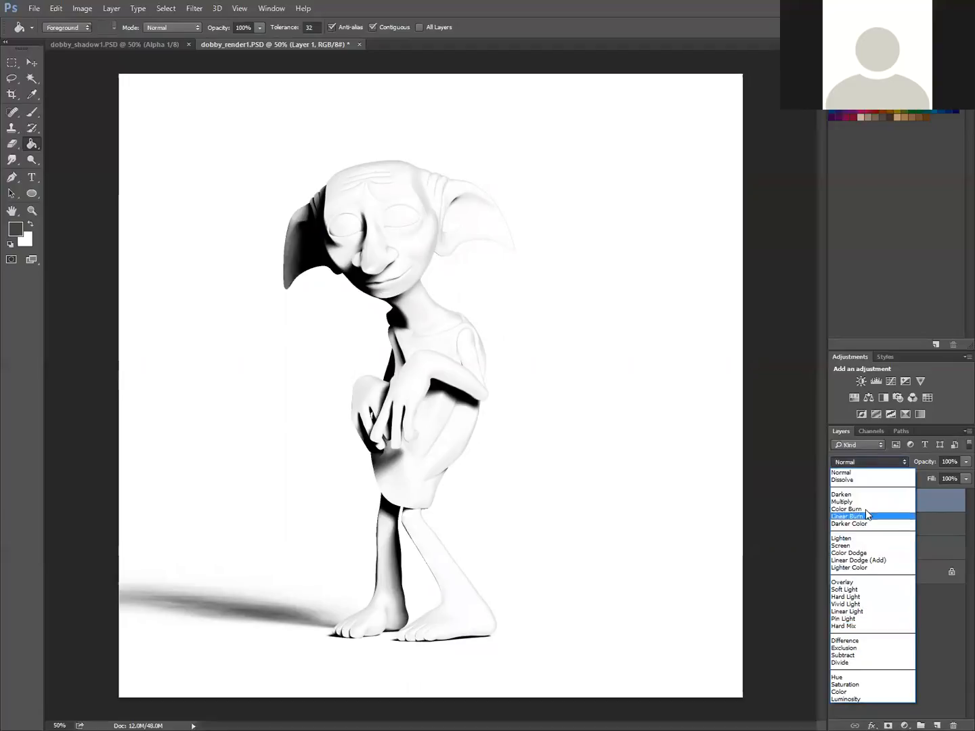
left_click(867, 502)
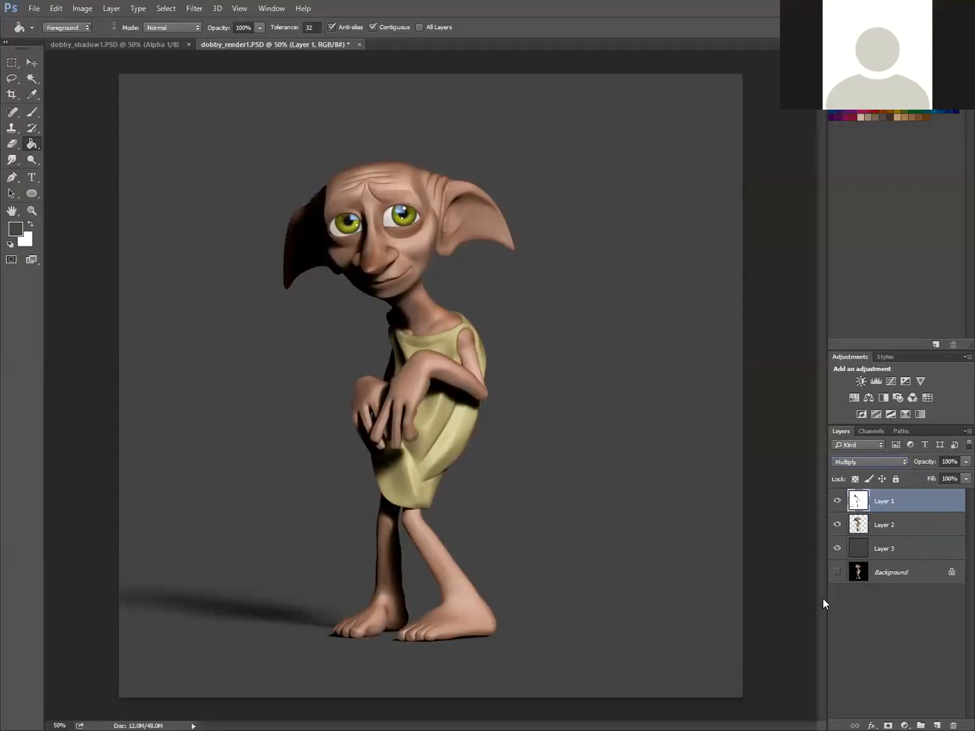
Compare the composite with and without the multiplied shadow layer by toggling its visibility.
left_click(838, 500)
left_click(838, 501)
left_click(838, 501)
left_click(838, 501)
left_click(838, 501)
left_click(837, 501)
left_click(838, 501)
left_click(838, 501)
Load the Alpha 1 channel as a selection, clear the character area from Layer 1, and deselect.
left_click(871, 429)
left_click(878, 539)
left_click_drag(879, 542, 899, 724)
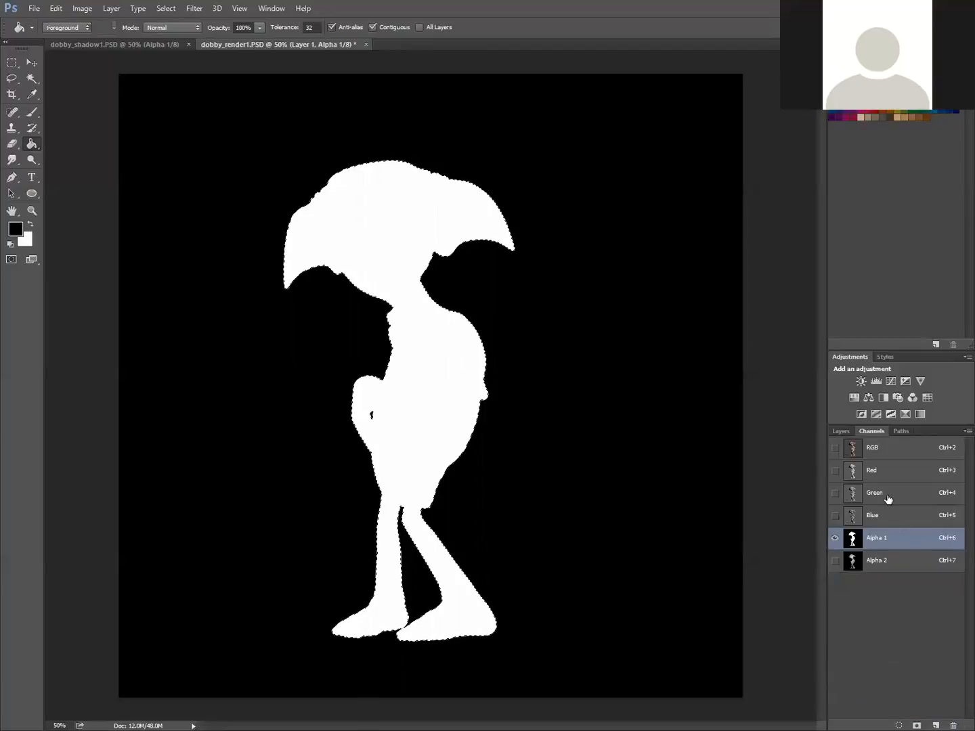
left_click(873, 453)
left_click(840, 431)
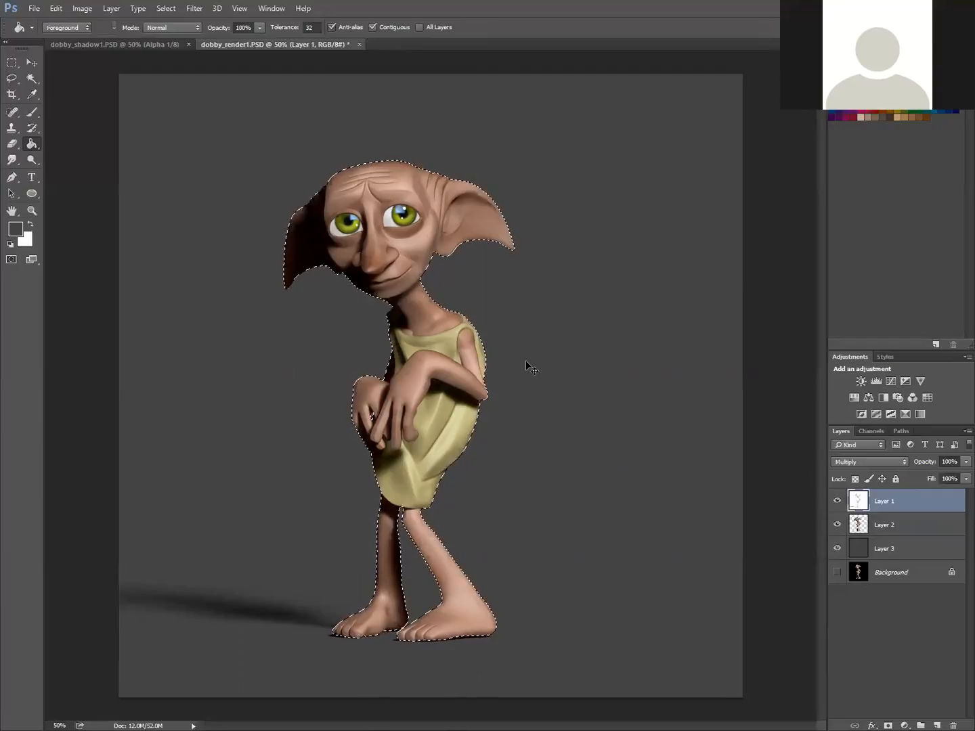
key("ctrl+d")
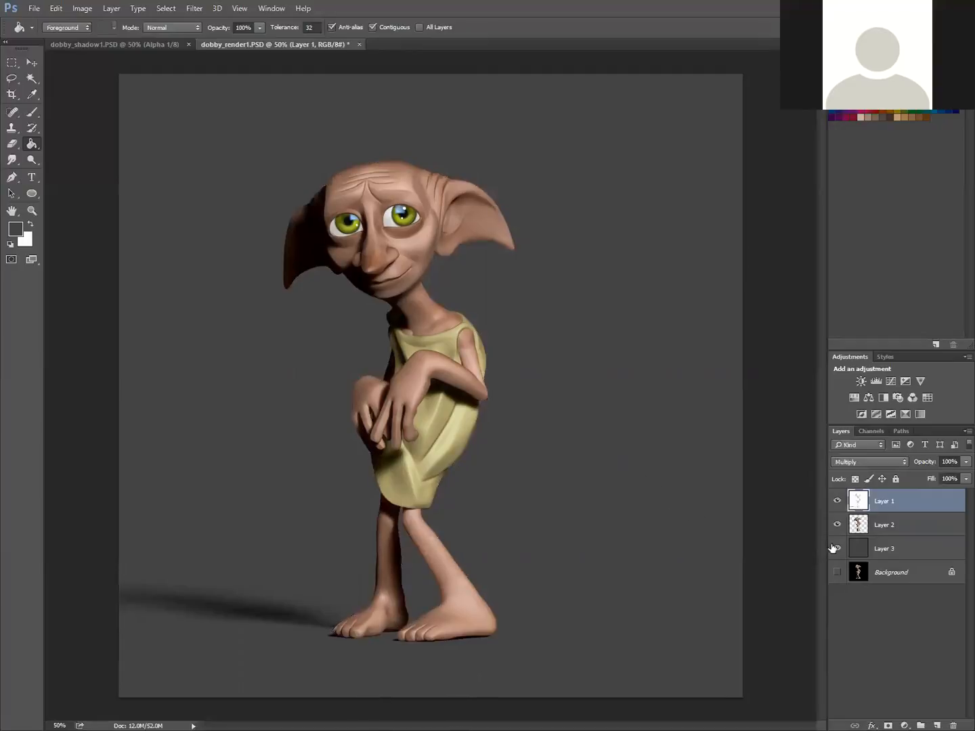
Rename Layer 1 as ground_shadow, Layer 2 as render and Layer 3 as background.
double_click(889, 503)
type("ground_shadow")
key("Return")
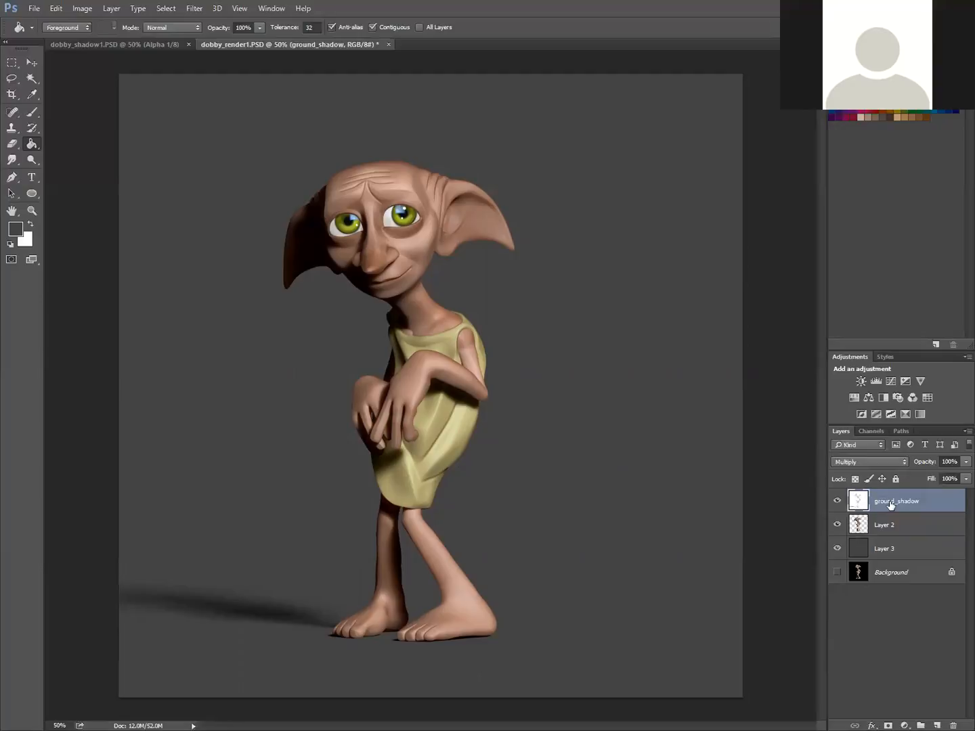
double_click(890, 526)
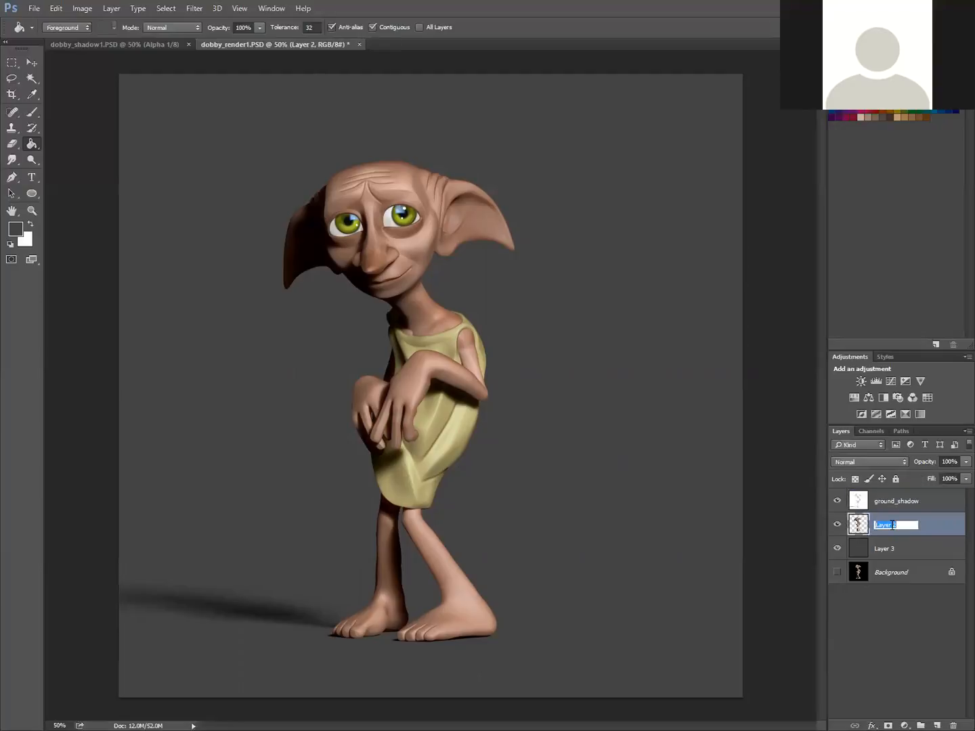
type("render")
key("Return")
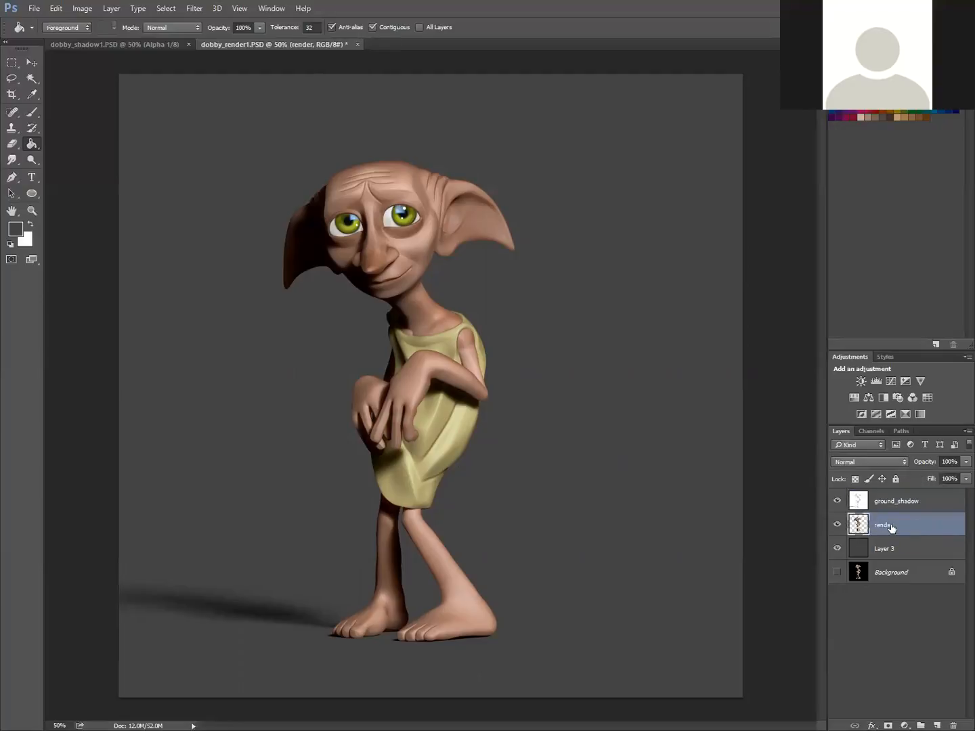
double_click(890, 552)
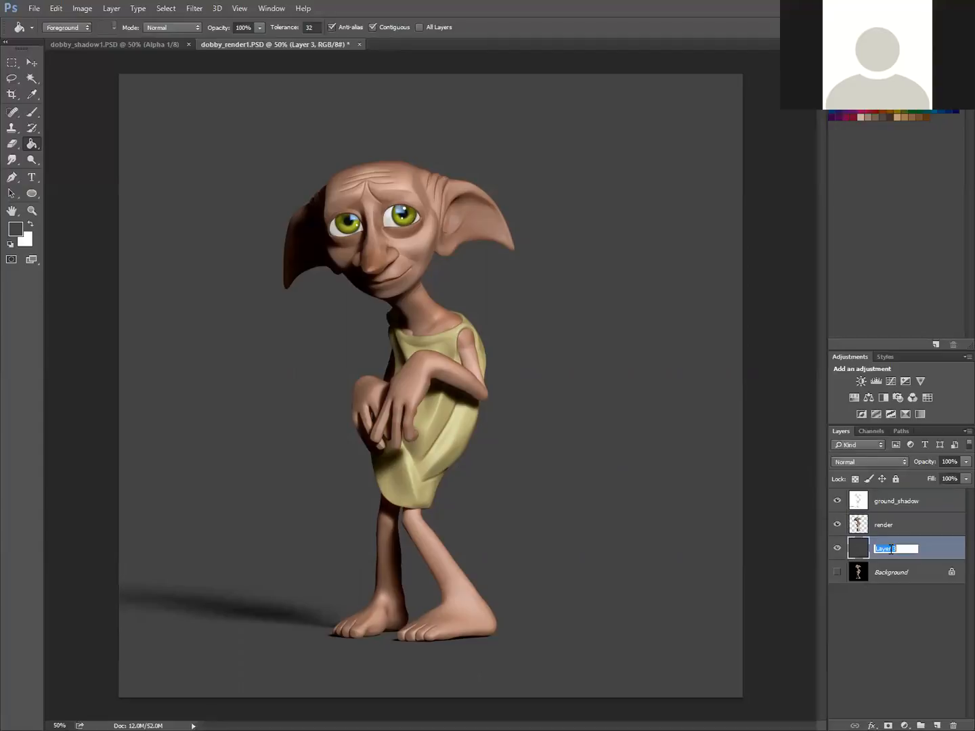
type("background")
key("Return")
Rename the Alpha 1 channel as mask and Alpha 2 as depth, then return to the RGB composite and layers.
left_click(874, 431)
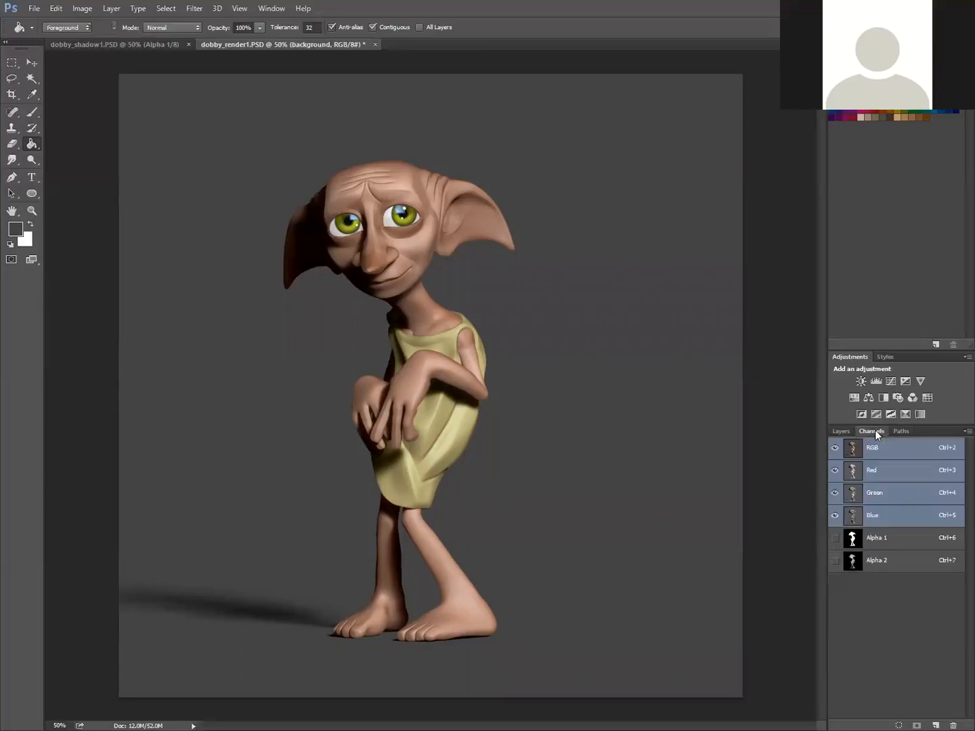
left_click(882, 540)
double_click(883, 538)
type("mask")
key("Return")
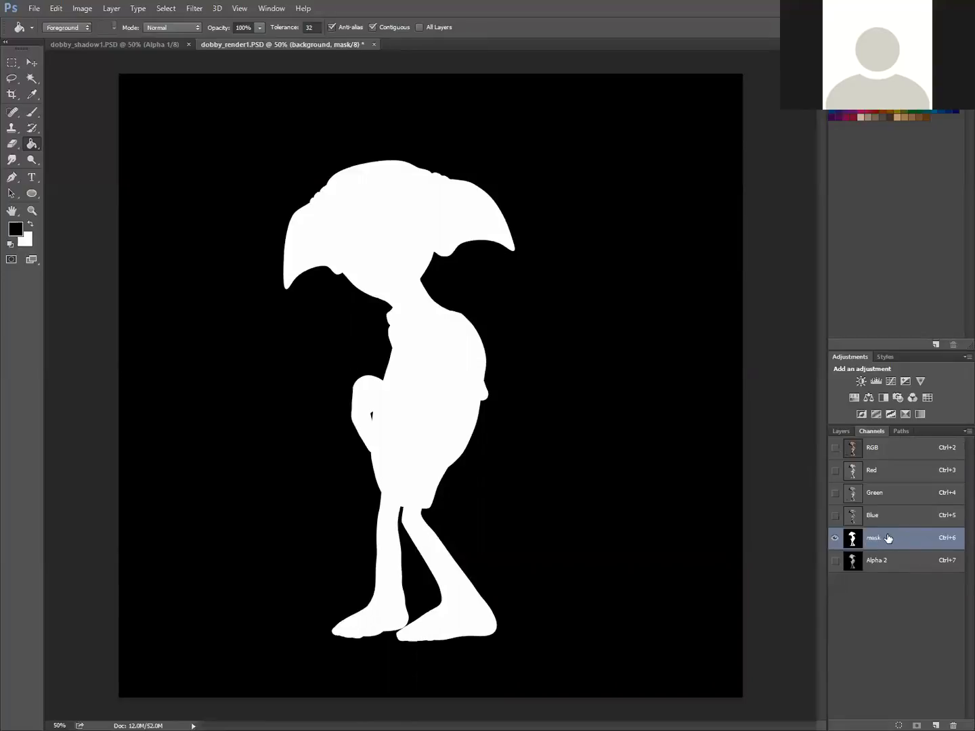
double_click(879, 559)
type("depth")
key("Return")
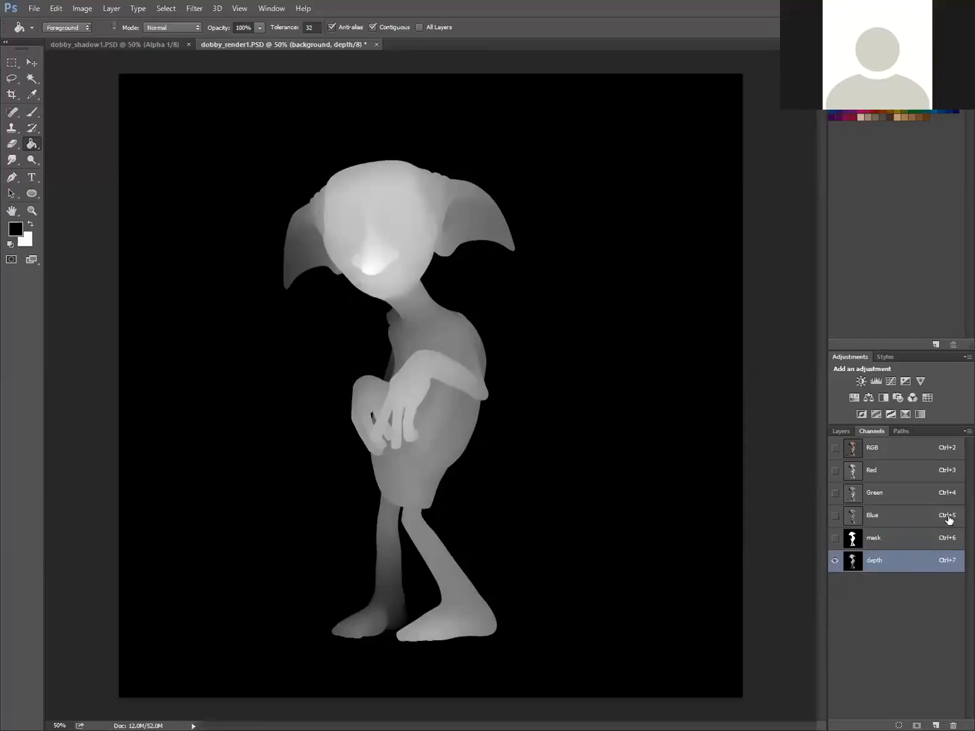
left_click(879, 536)
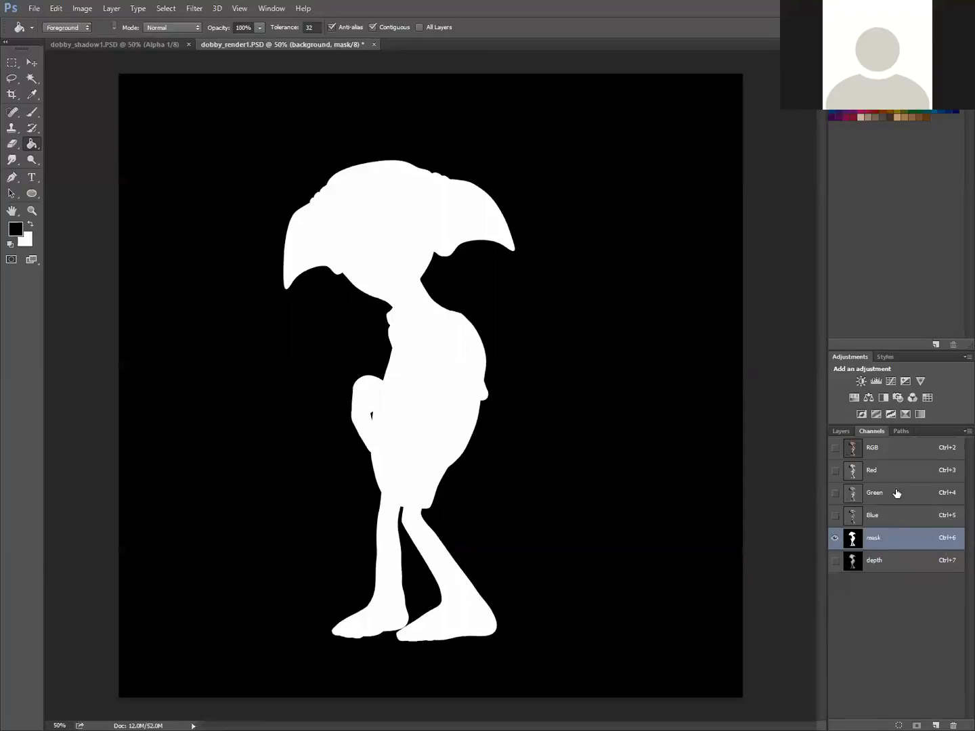
left_click(875, 448)
left_click(843, 431)
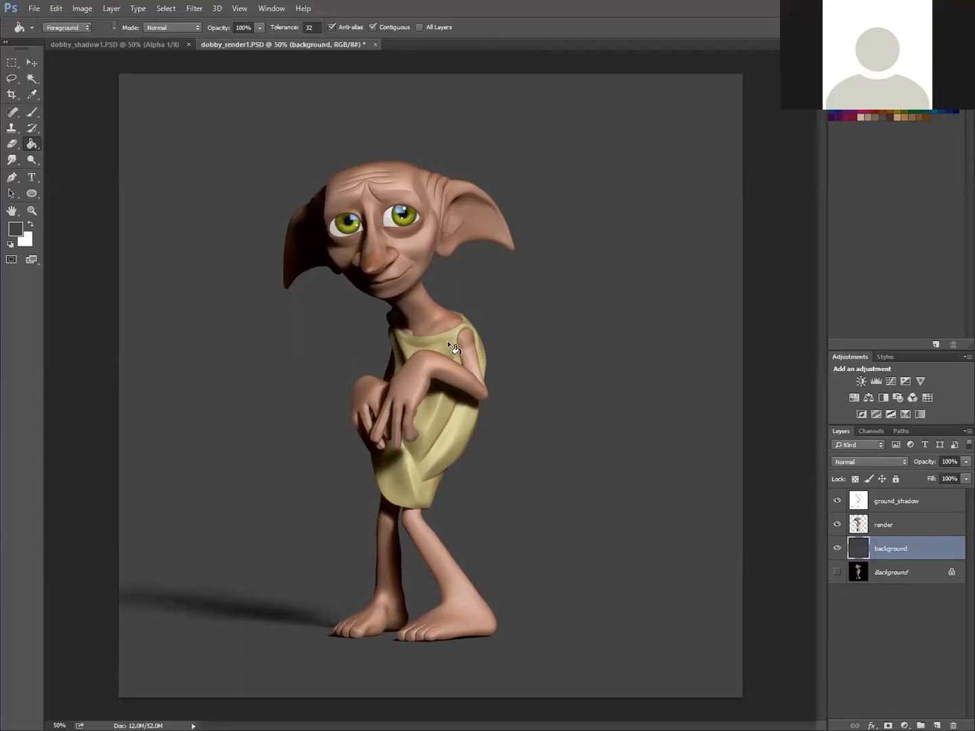
Switch to ZBrush and turn off polypaint on all subtools at once, starting from the cloth1 subtool.
key("alt+Tab")
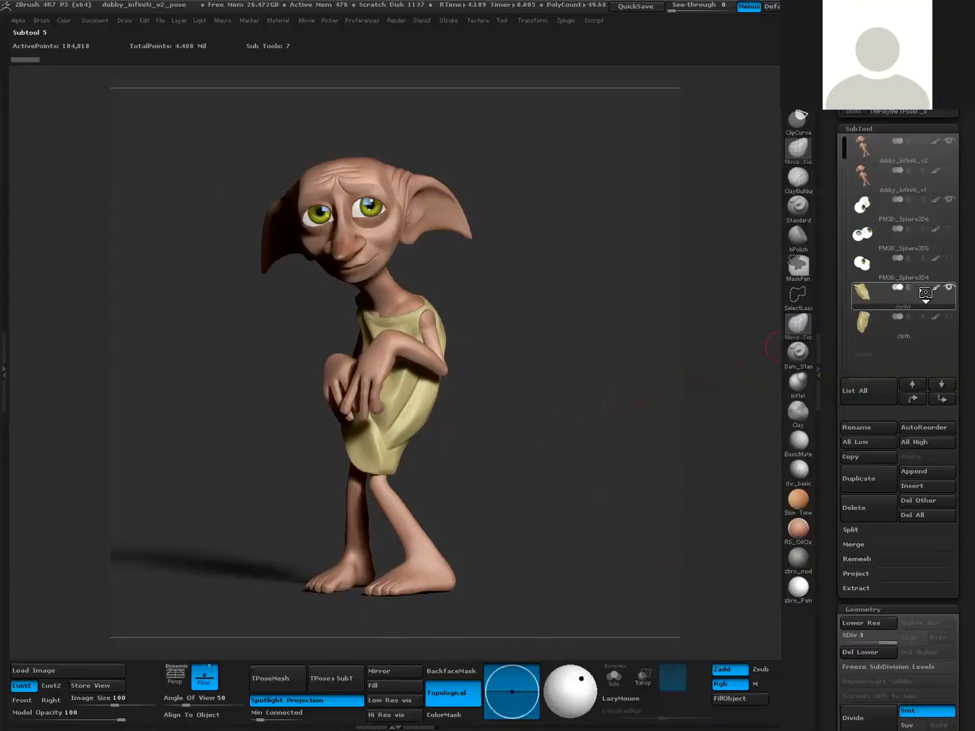
mouse_move(883, 291)
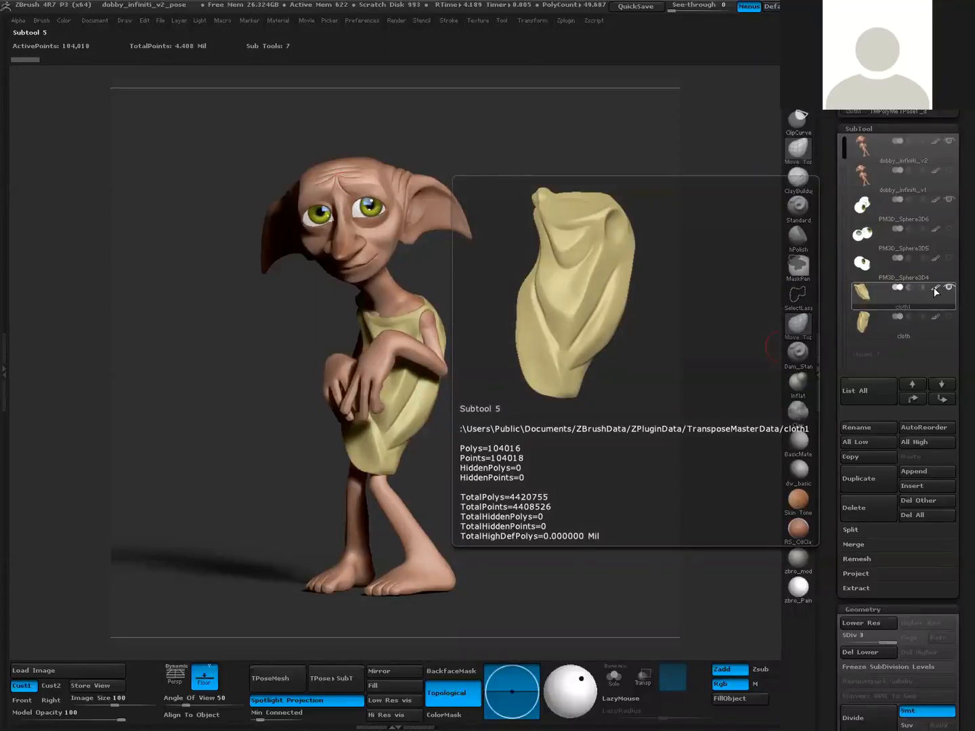
key("shift")
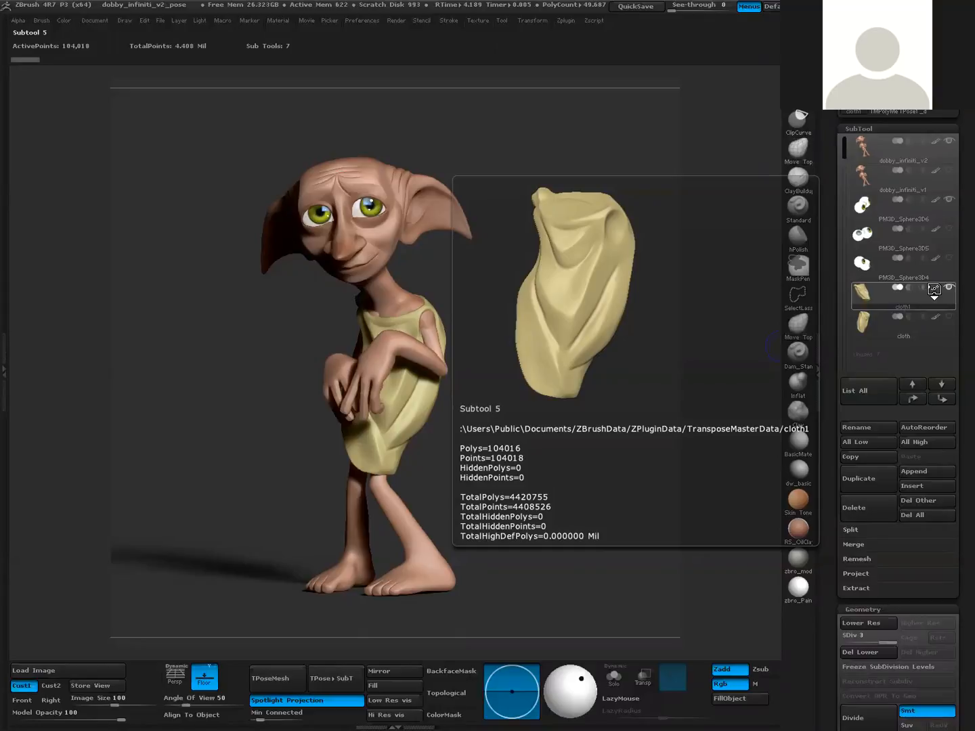
left_click(934, 289, "shift")
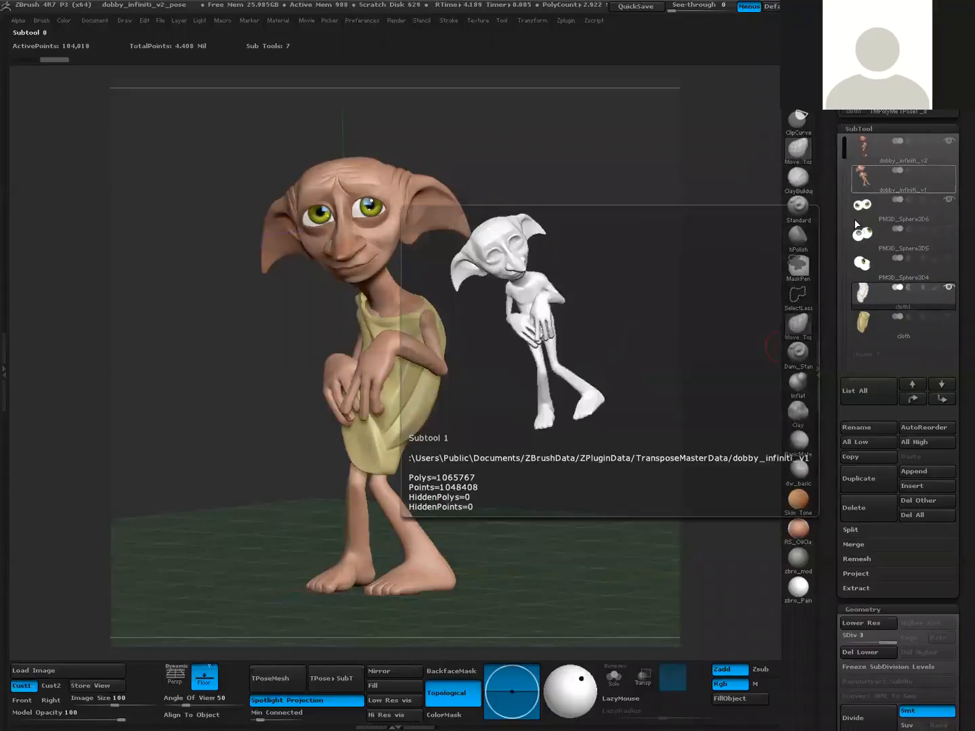
mouse_move(864, 151)
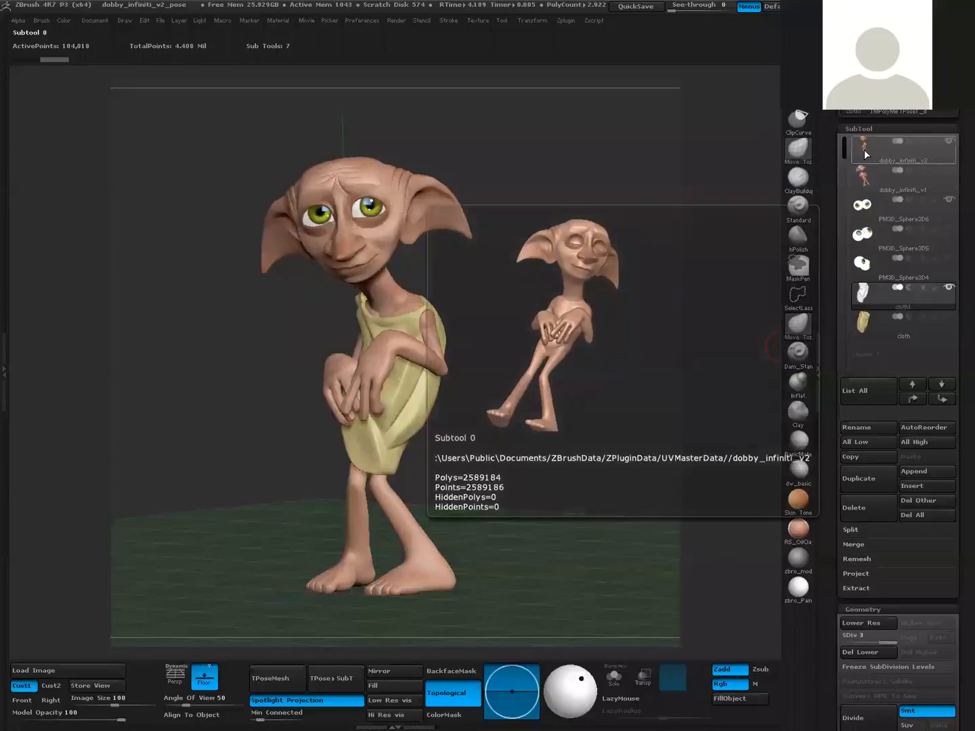
left_click(867, 206)
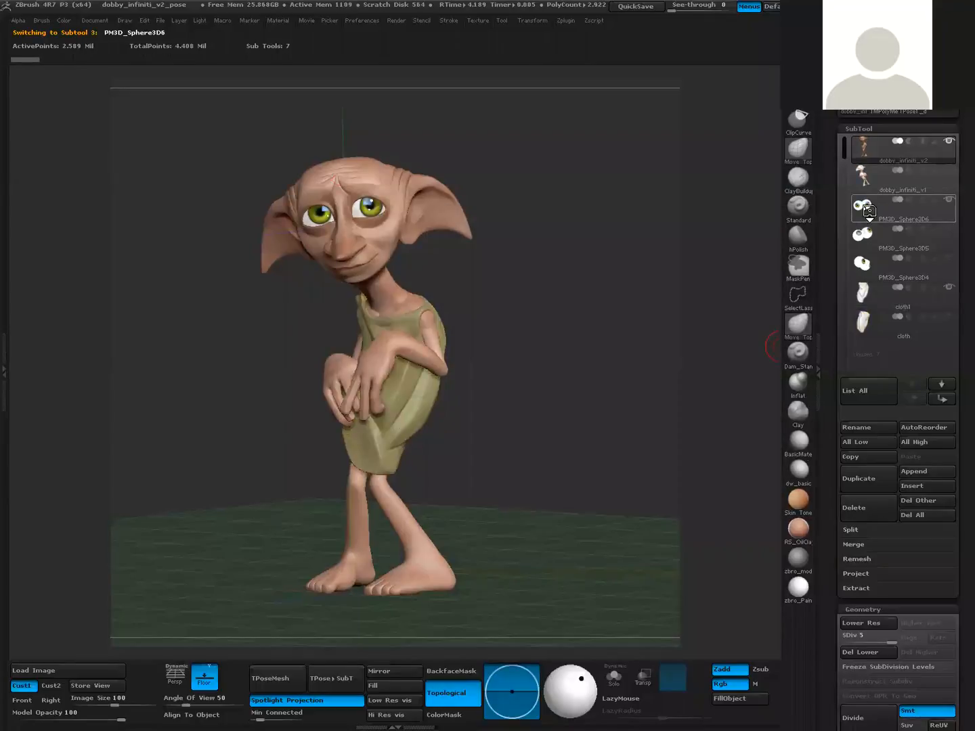
left_click(871, 291)
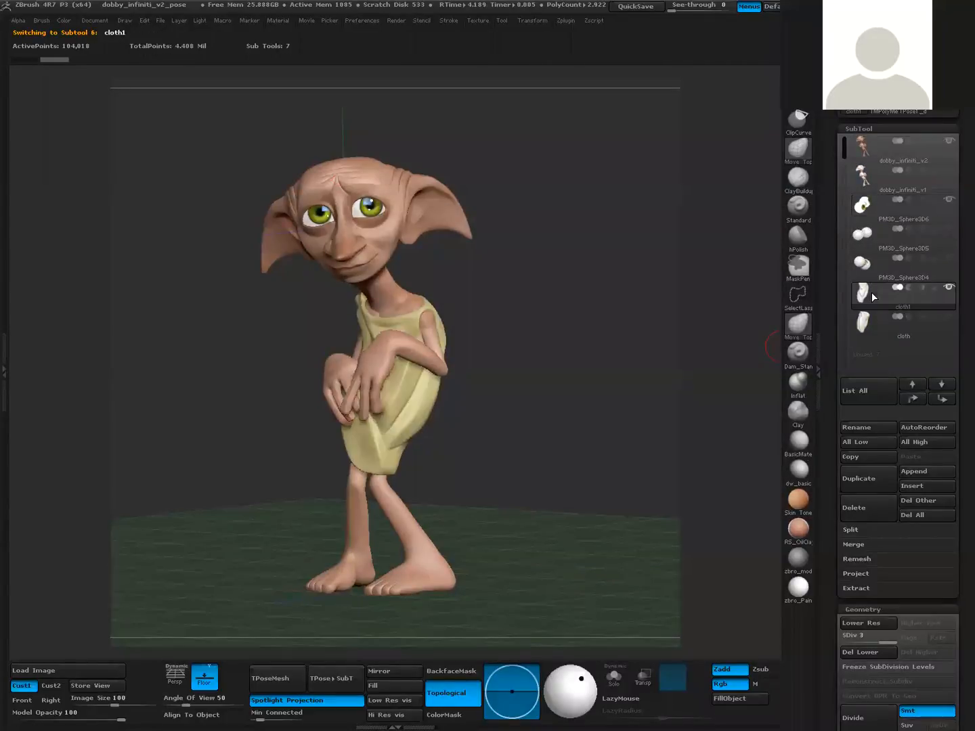
Turn off the texture map on the dobby_infiniti_v2 body subtool.
left_click(860, 146)
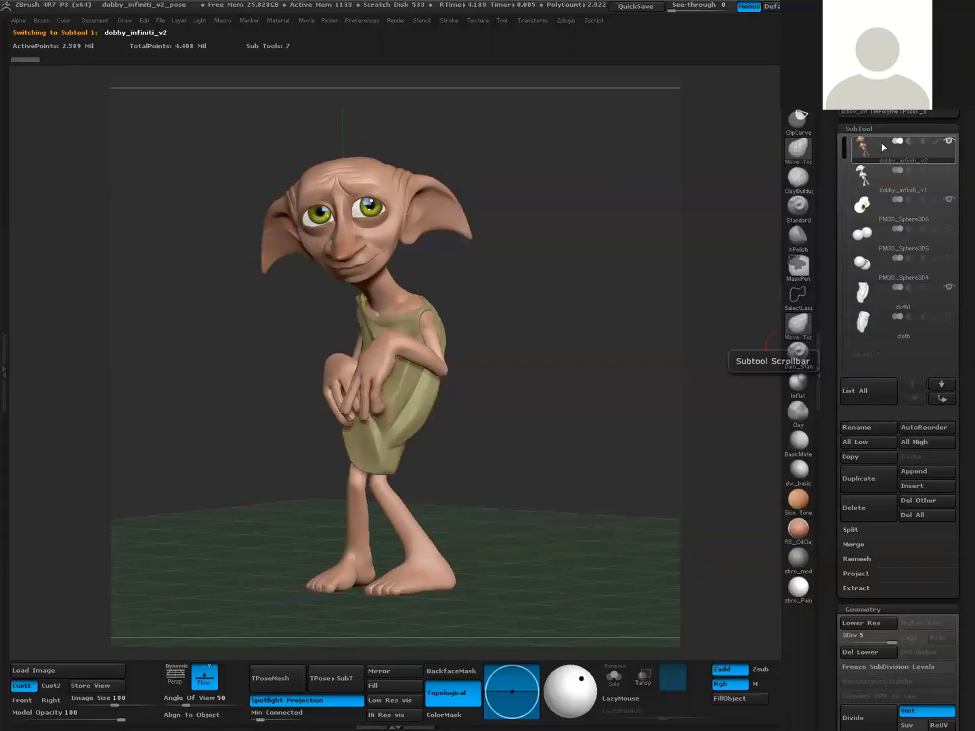
left_click_drag(832, 231, 821, 134)
left_click_drag(832, 207, 836, 167)
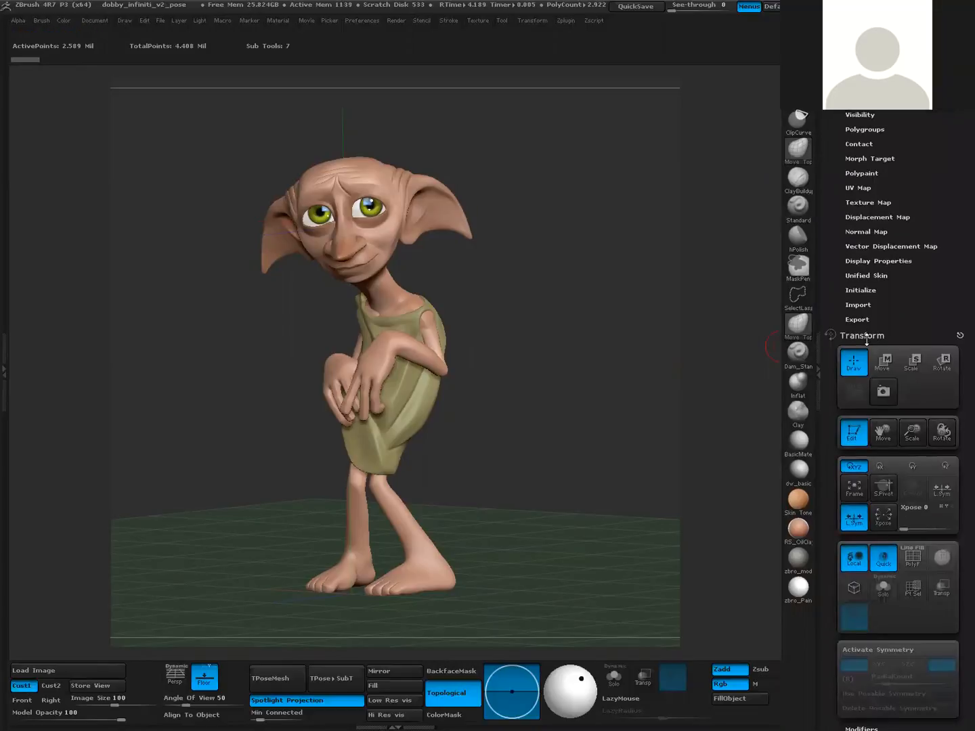
left_click_drag(832, 217, 843, 235)
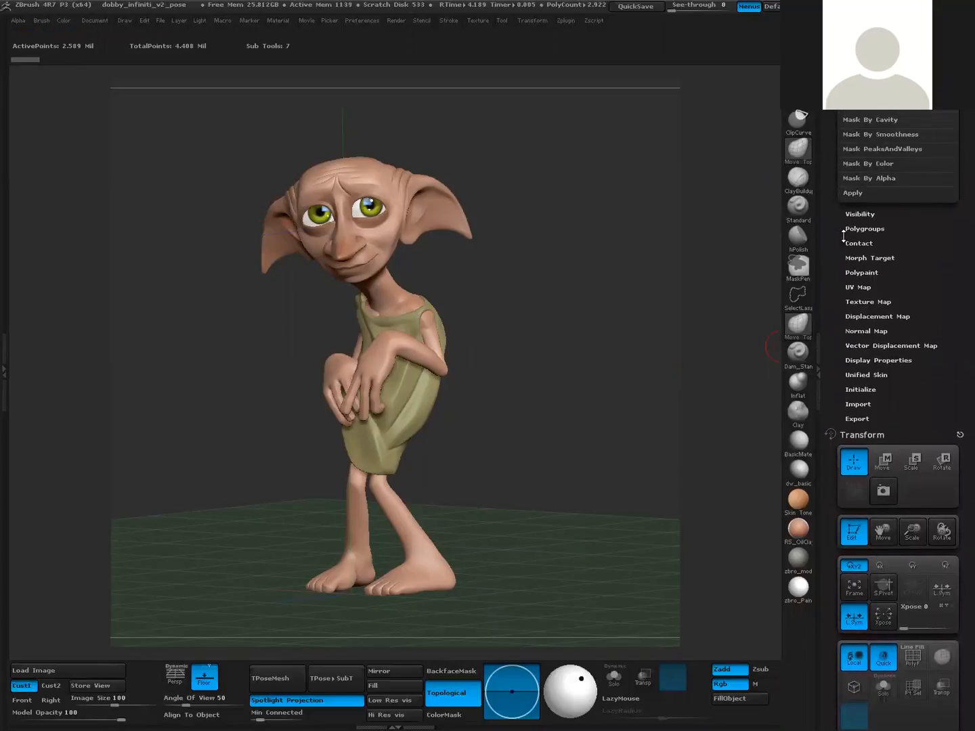
left_click(874, 302)
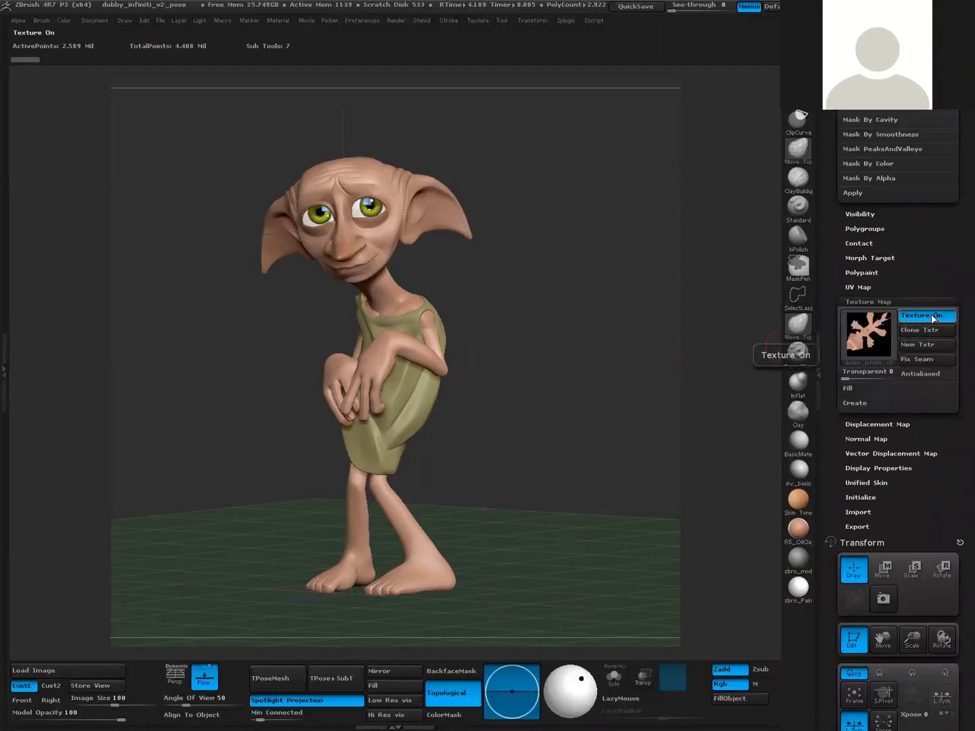
left_click(934, 316)
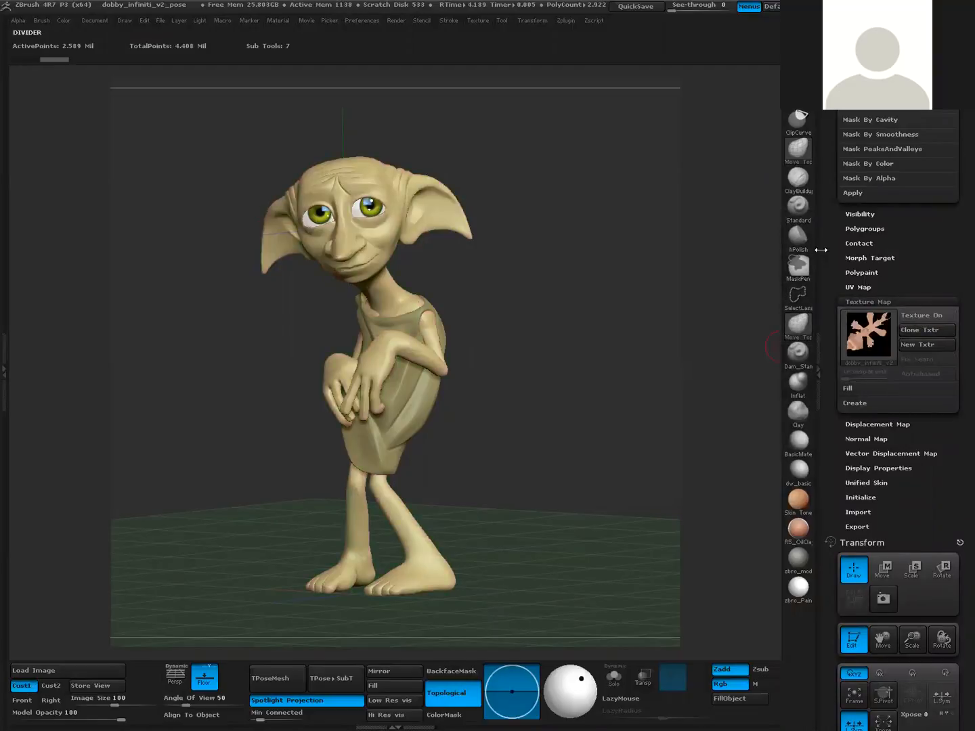
Turn off the texture map on the PM3D_Sphere3D6 eyes subtool.
left_click_drag(830, 244, 834, 457)
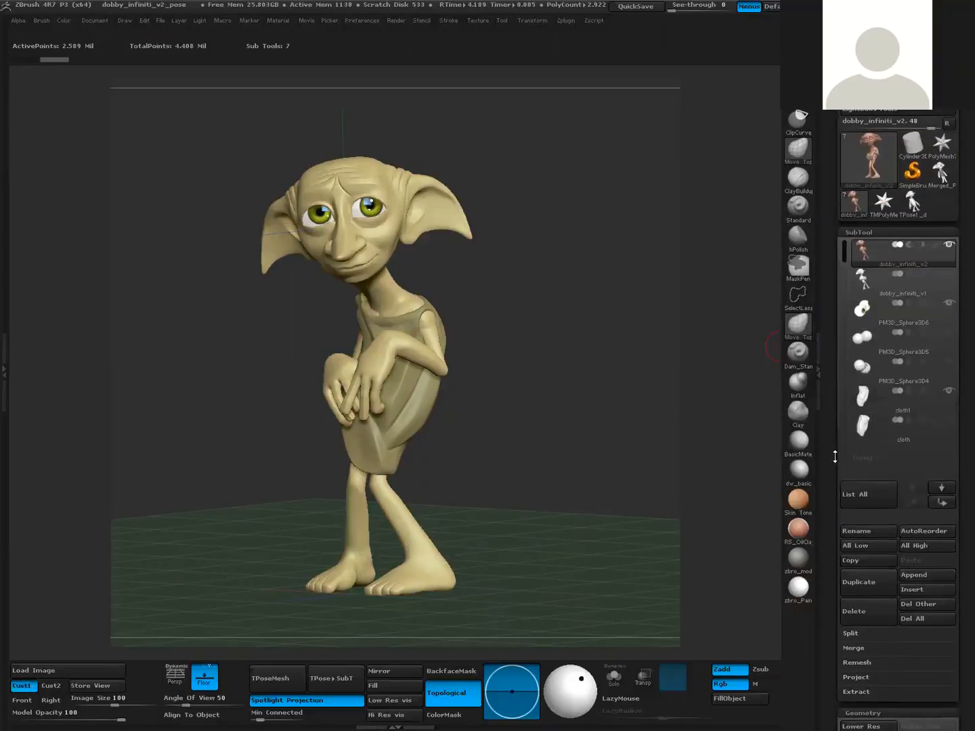
left_click(881, 311)
left_click_drag(833, 369, 852, 166)
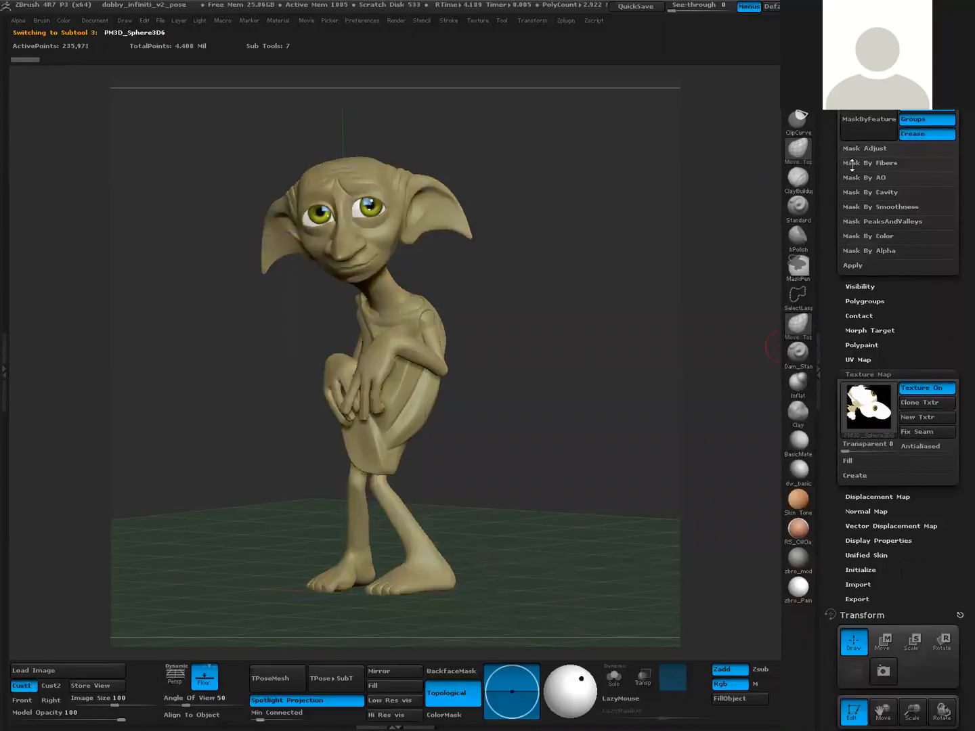
left_click(924, 388)
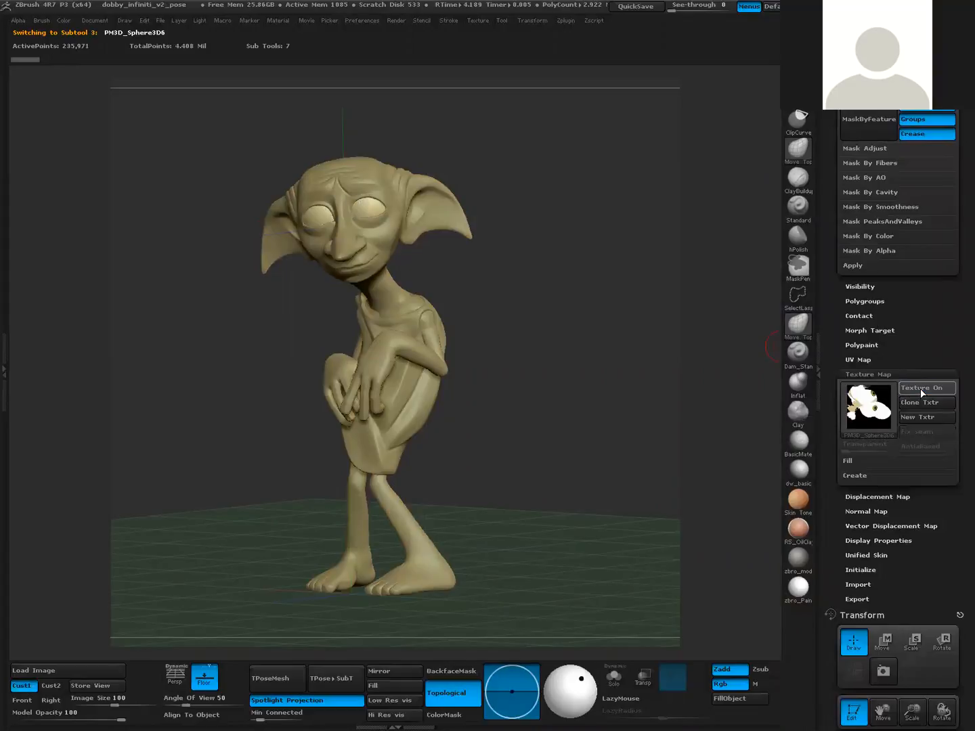
Make dobby_infiniti_v2 the active subtool and set the active colour to white.
left_click_drag(830, 254, 837, 478)
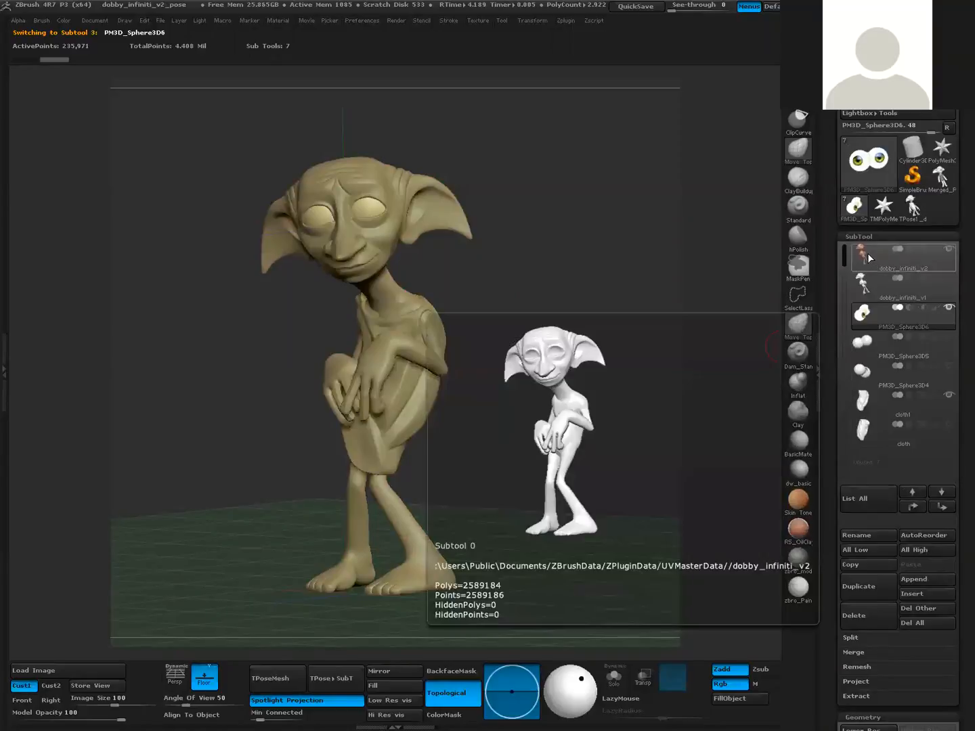
left_click(867, 253)
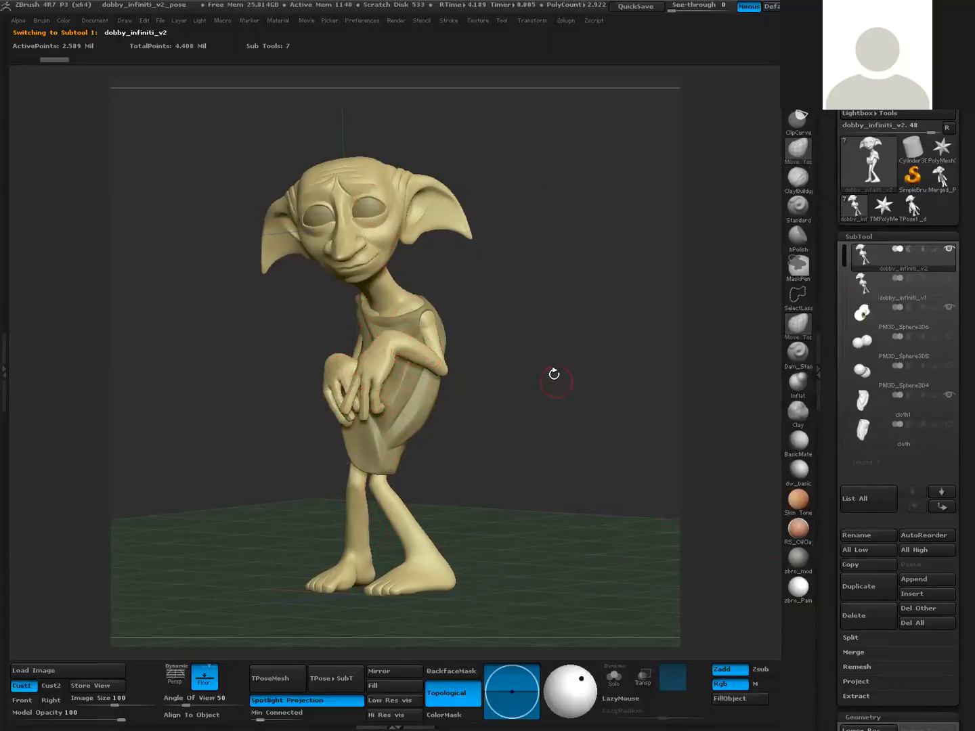
right_click(553, 367)
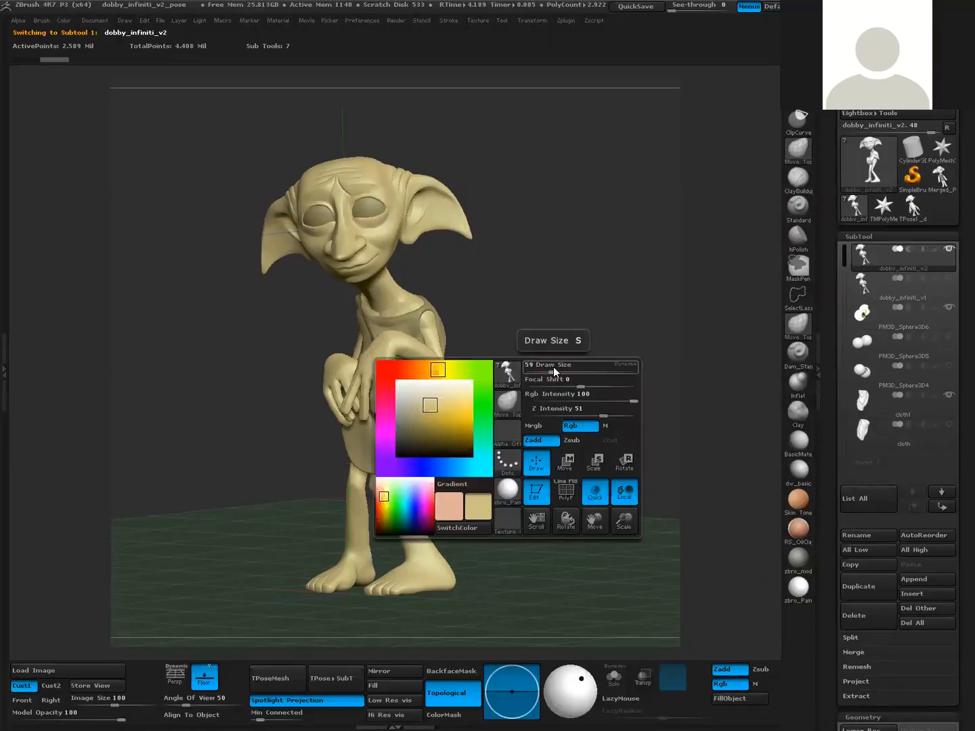
left_click_drag(434, 403, 394, 375)
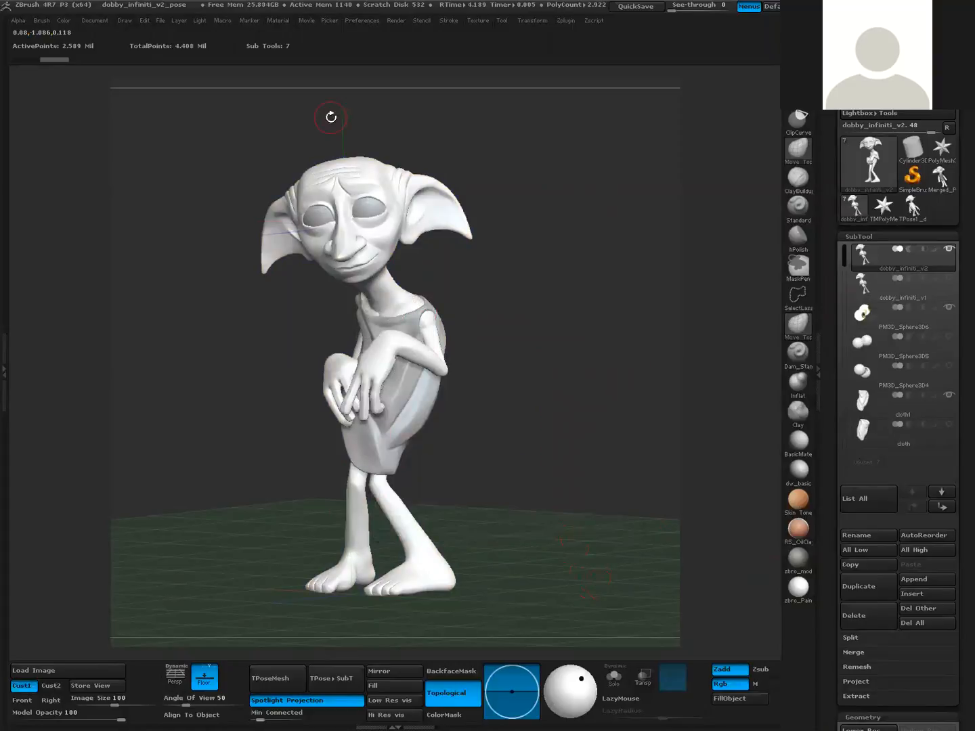
Place the main light behind the character and shift it to the upper left for rim lighting.
left_click(200, 21)
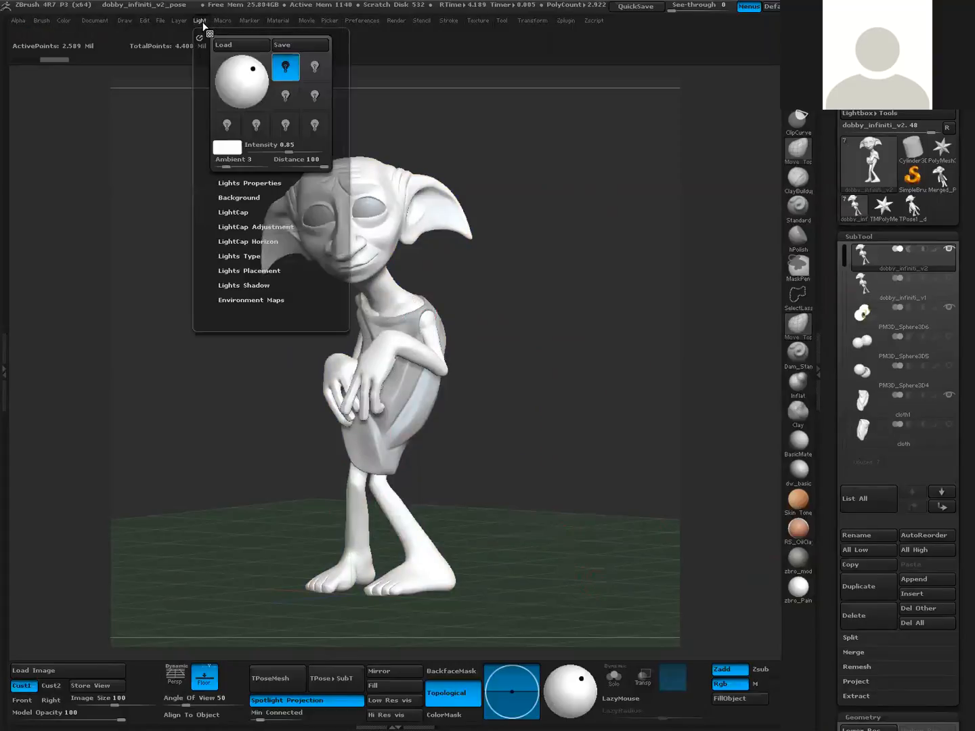
left_click(240, 72)
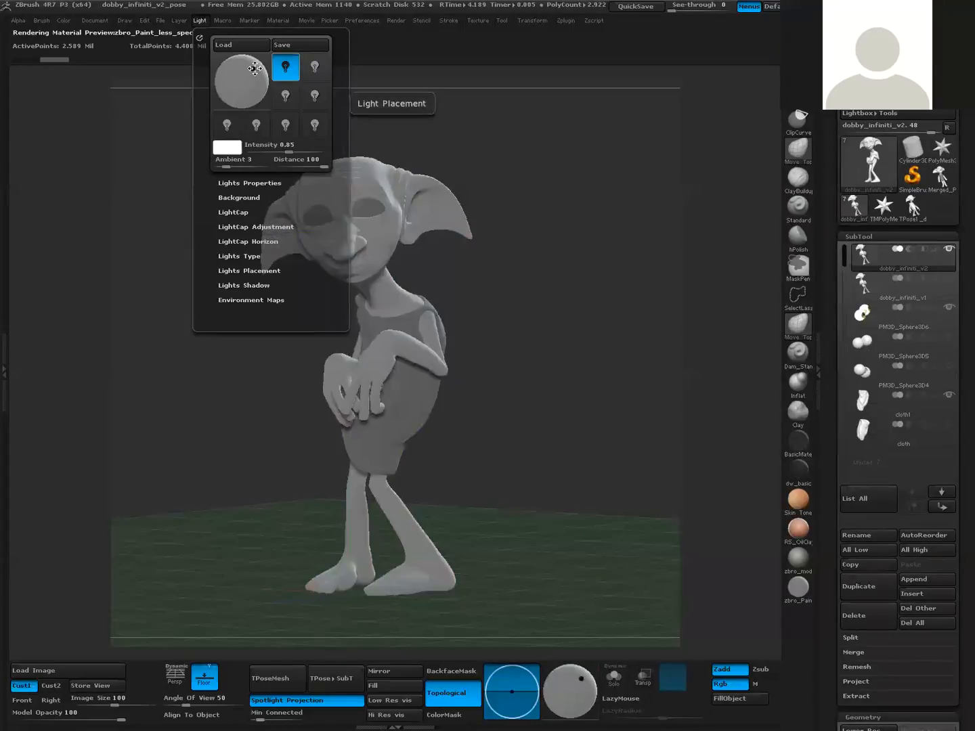
mouse_move(252, 70)
left_mouse_down()
mouse_move(229, 72)
mouse_move(257, 74)
mouse_move(244, 64)
mouse_move(225, 76)
mouse_move(241, 77)
mouse_move(230, 70)
left_mouse_up()
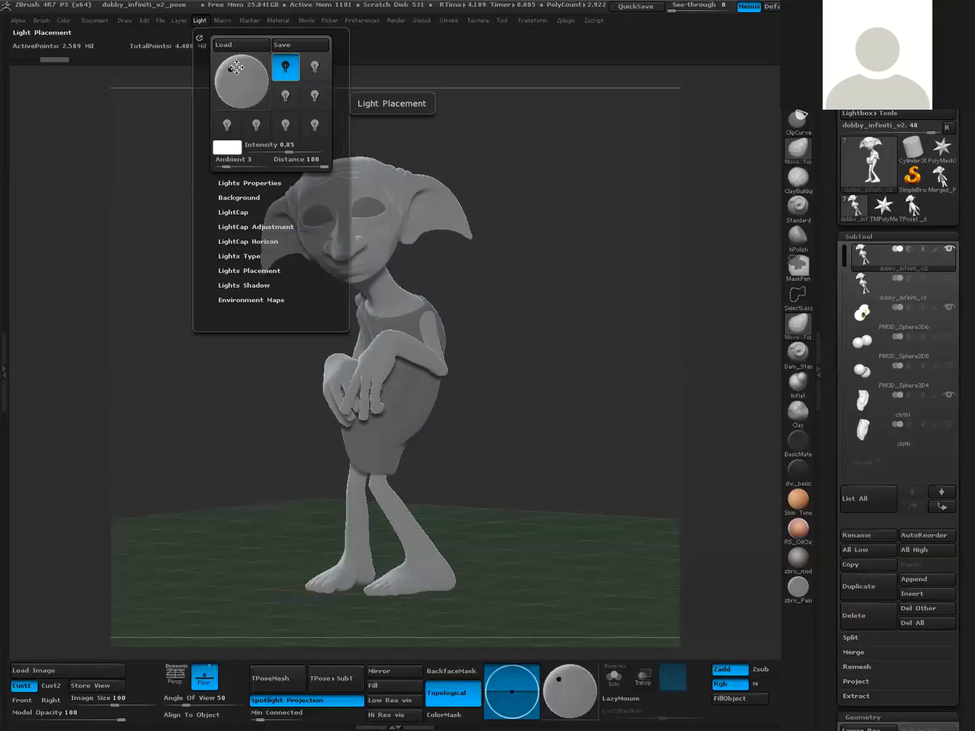
left_click_drag(229, 69, 230, 72)
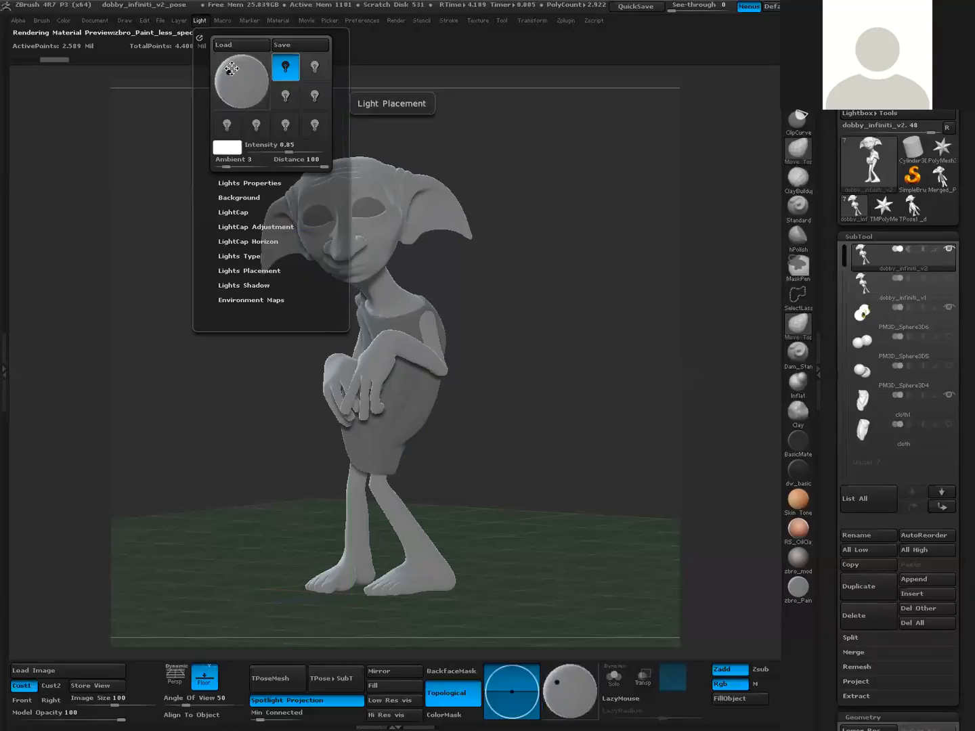
left_click(201, 23)
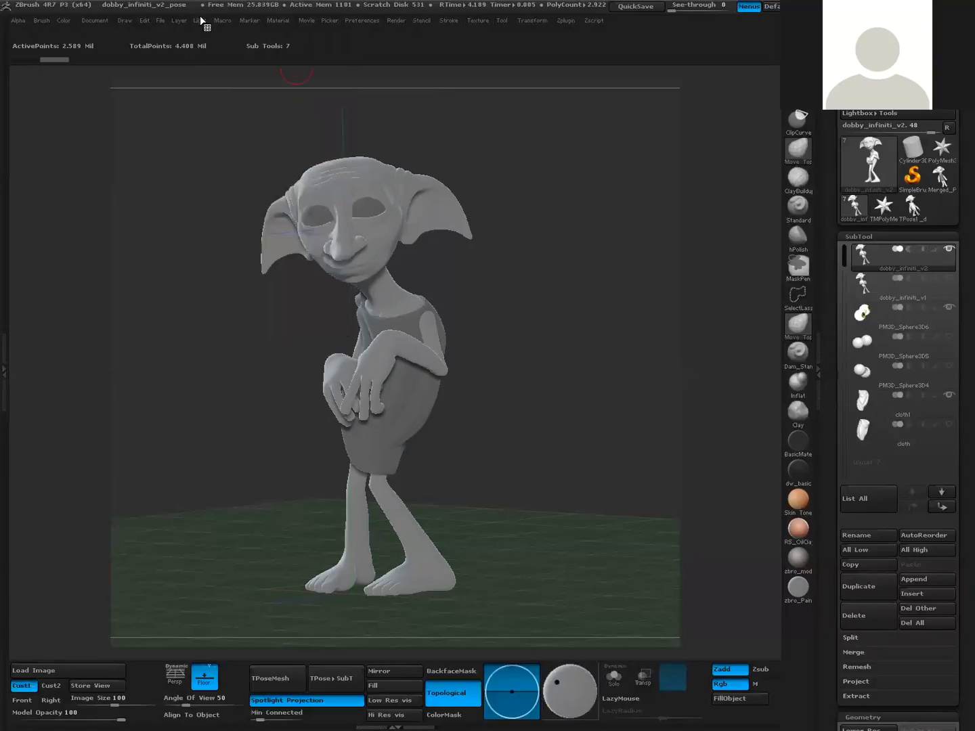
Render the rim-light pass with BPR and export the Shaded pass as dobby_rim1.PSD in the dobby_infiniti folder.
left_click(395, 22)
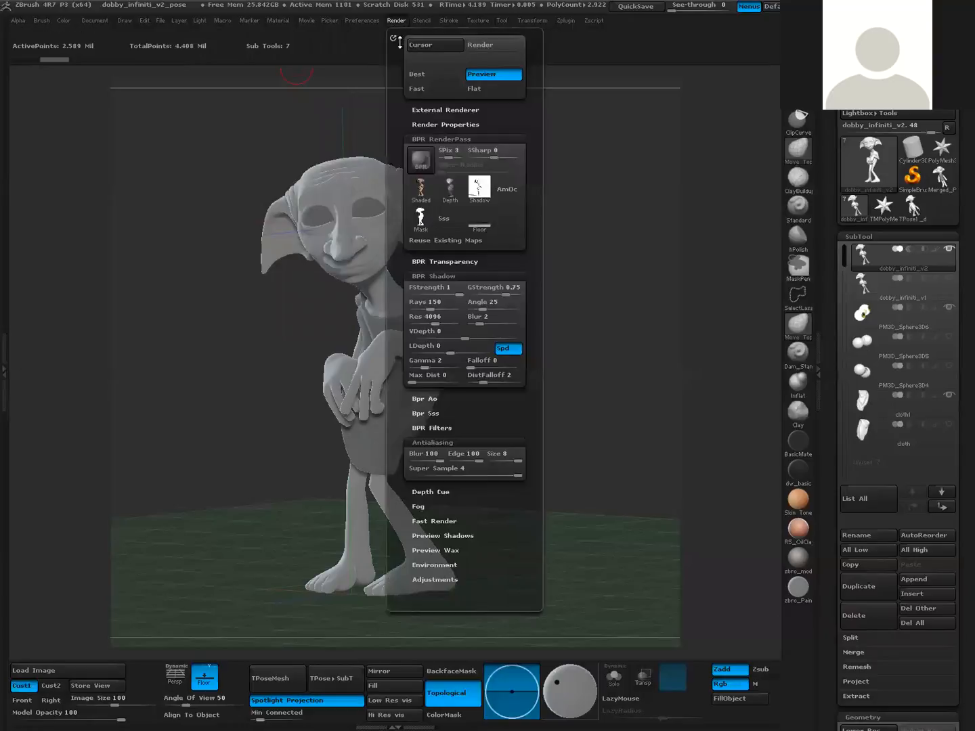
left_click(421, 162)
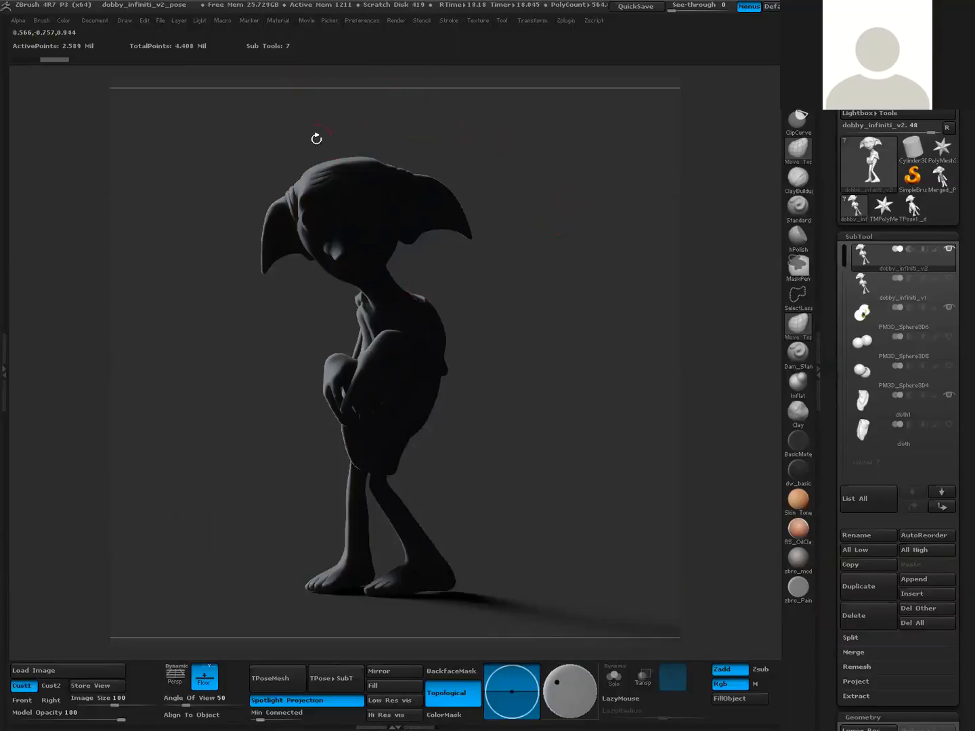
left_click(396, 21)
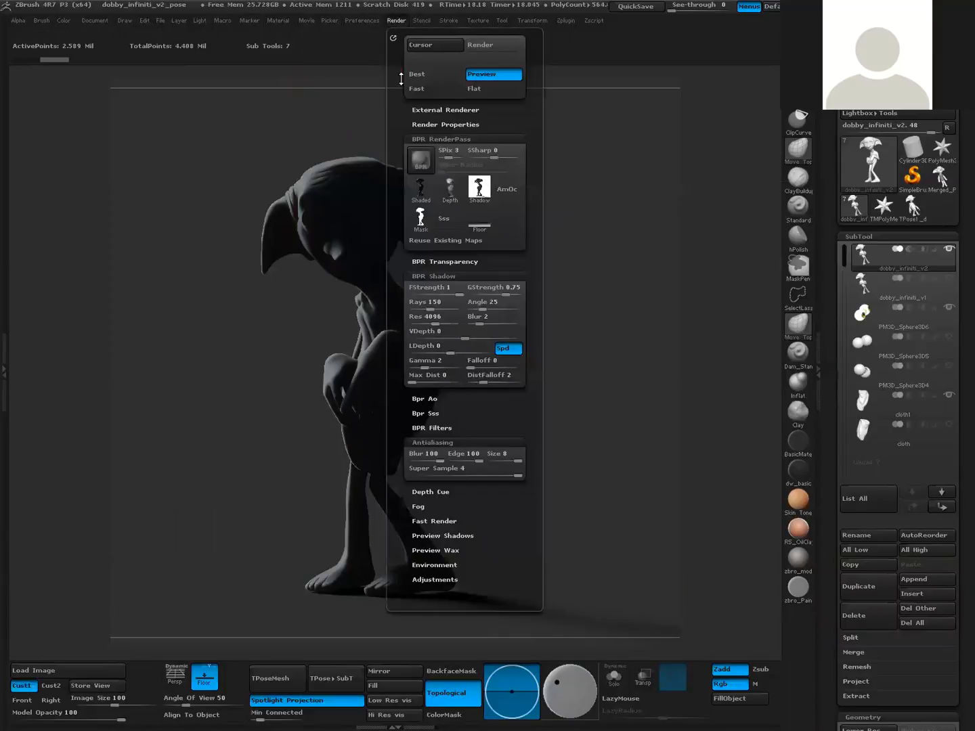
left_click(422, 190)
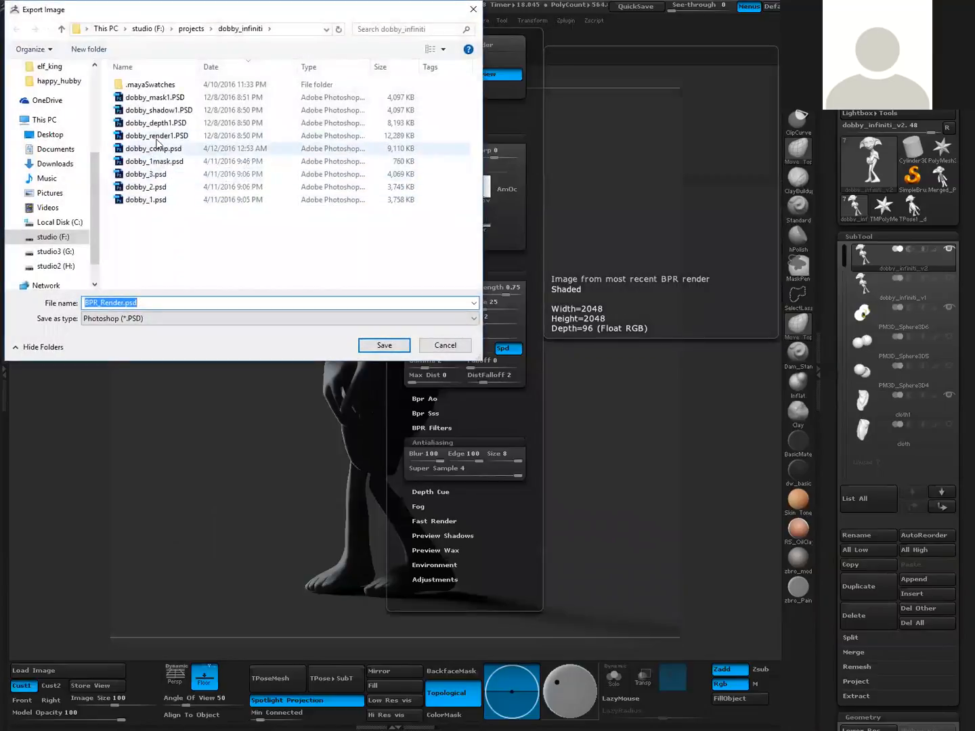
left_click(159, 100)
double_click(123, 302)
left_click_drag(126, 302, 110, 305)
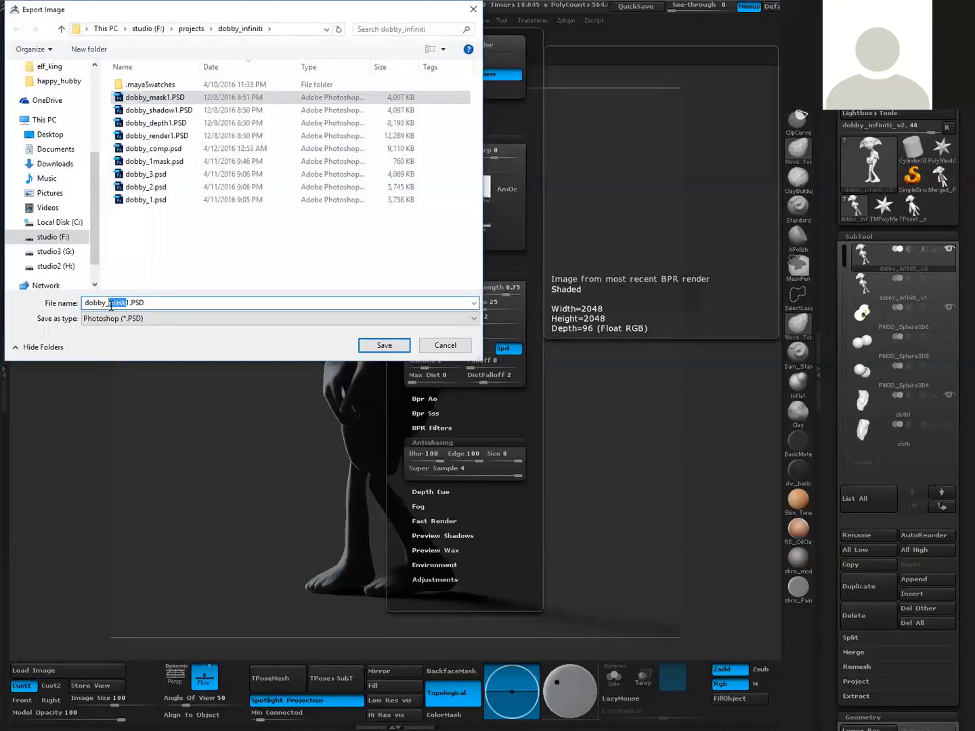
type("rim")
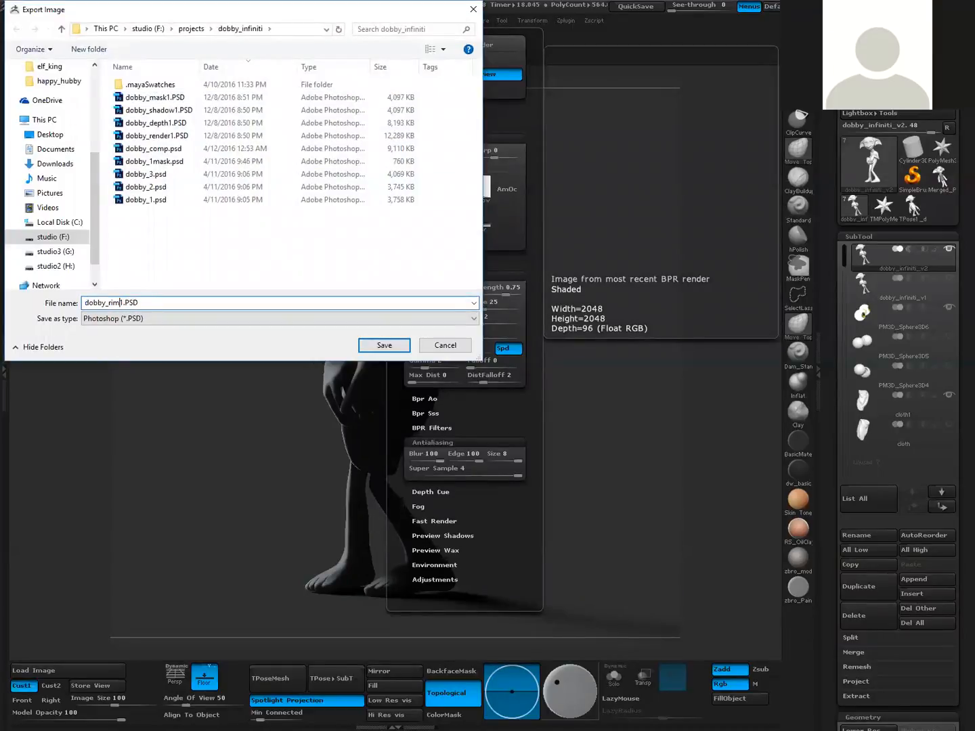
key("Return")
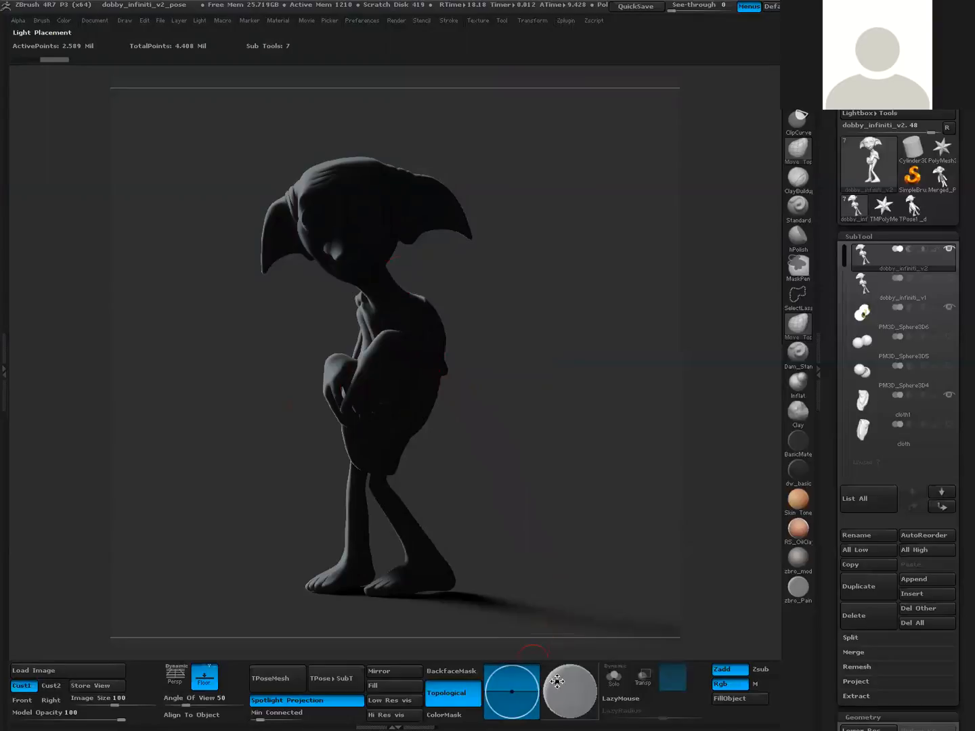
Shift the main light behind the character to the upper right and render the second rim-light pass with BPR.
left_click_drag(565, 683, 578, 683)
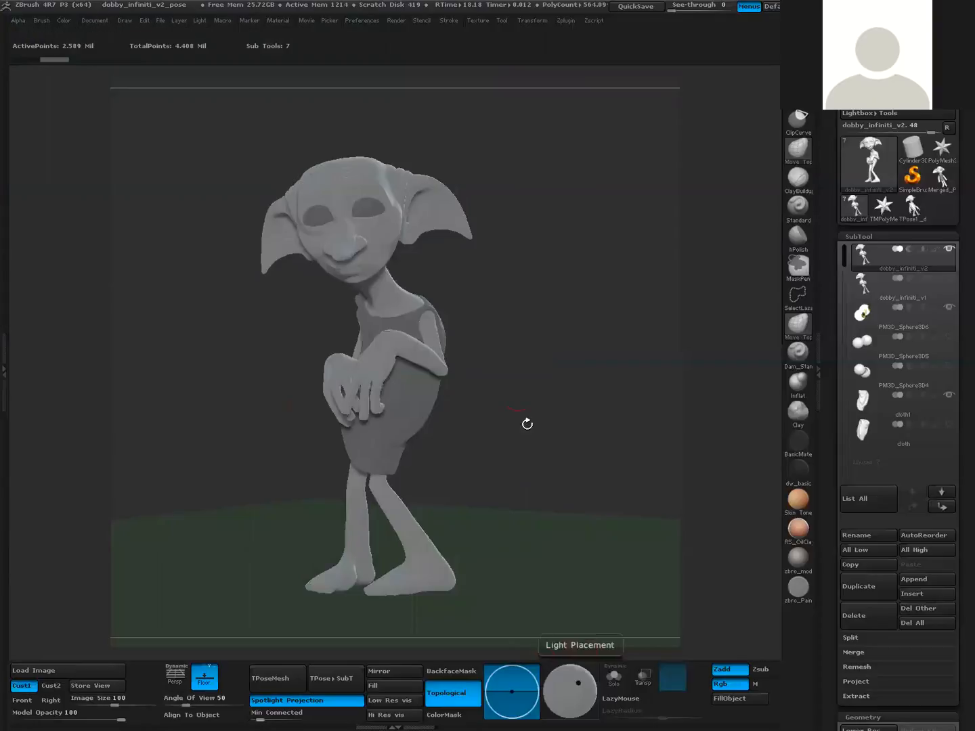
left_click(396, 20)
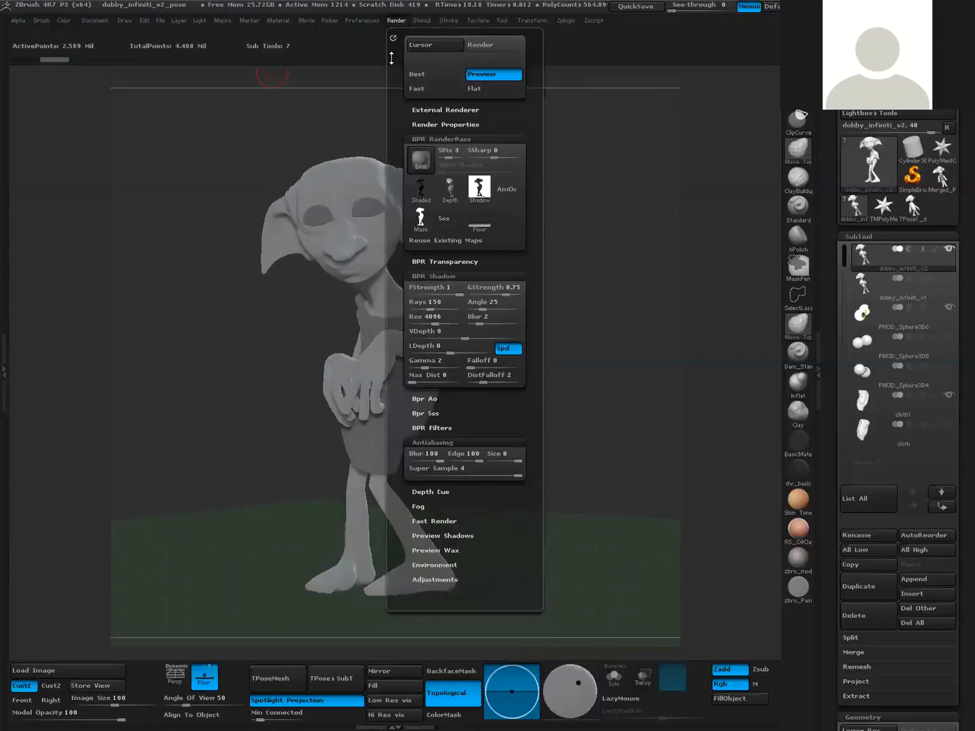
left_click(420, 160)
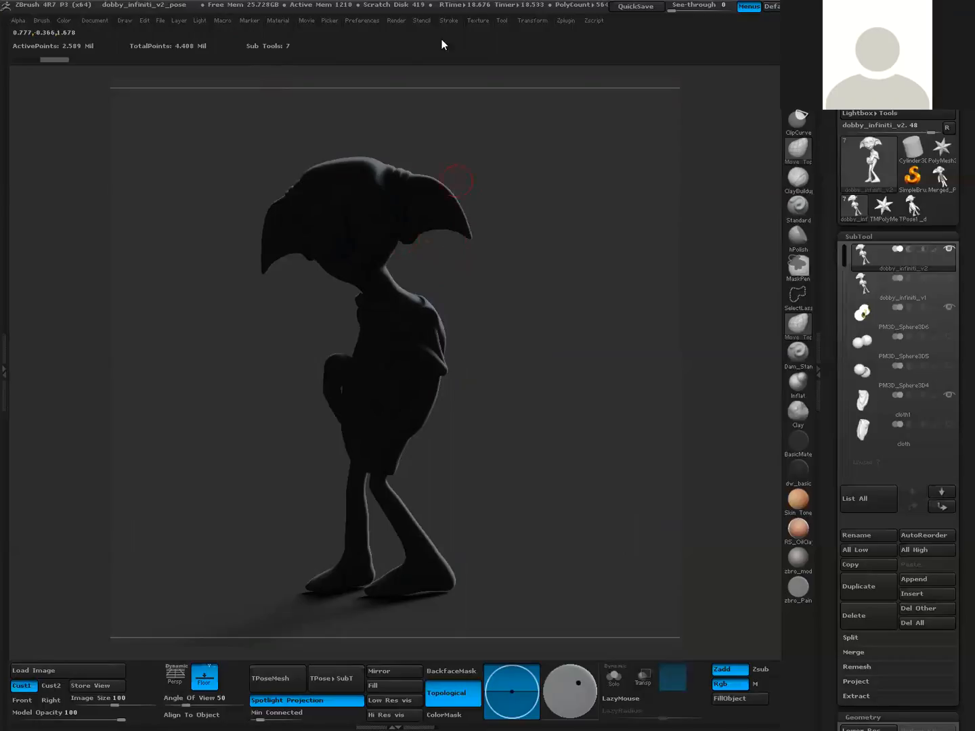
Export the Shaded render pass as dobby_rim2.PSD in the dobby_infiniti folder.
left_click(398, 21)
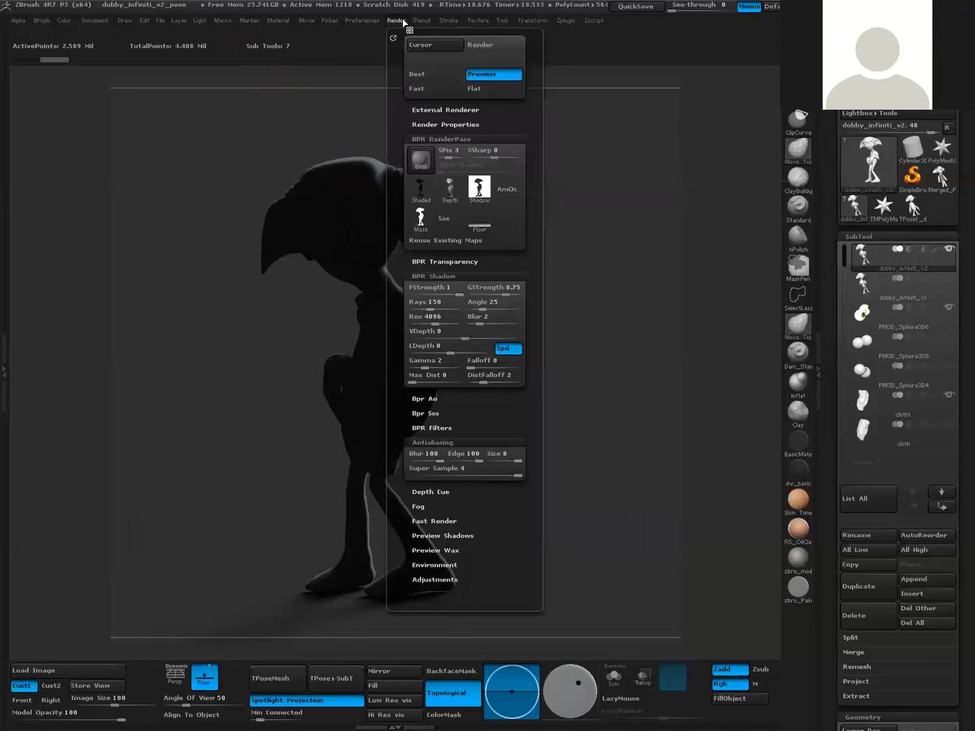
left_click(419, 192)
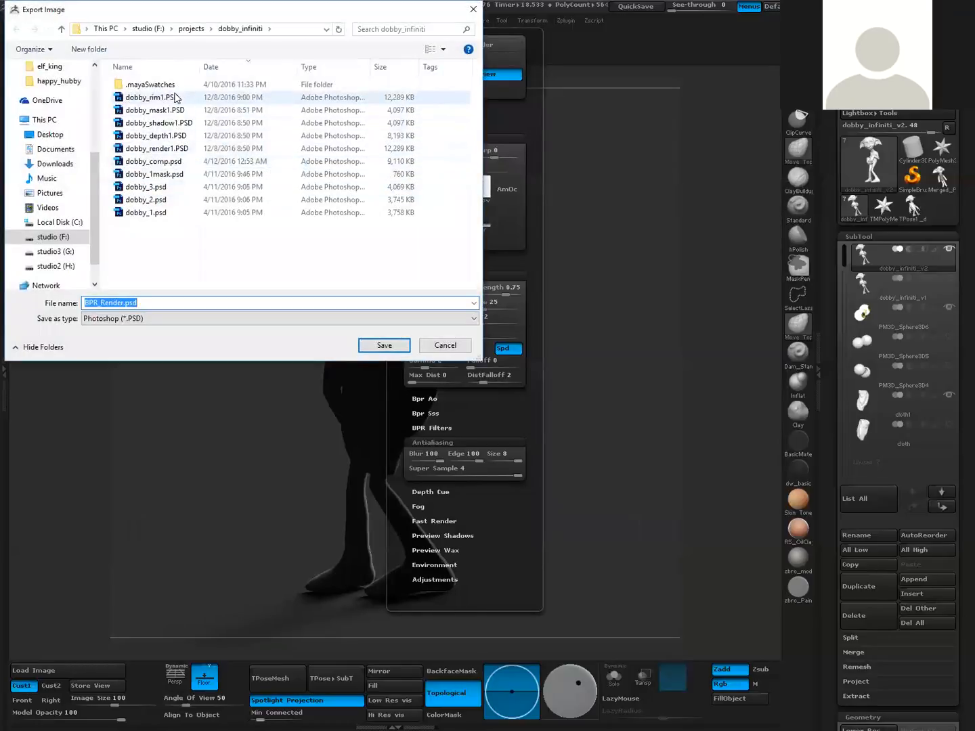
left_click(169, 101)
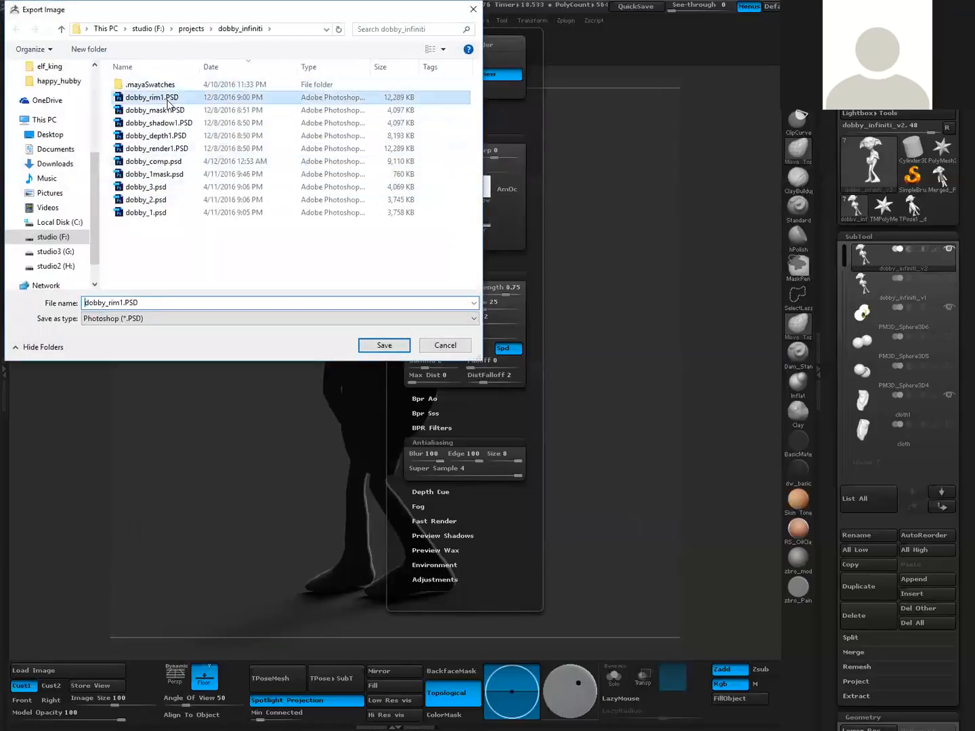
left_click(124, 302)
type("2")
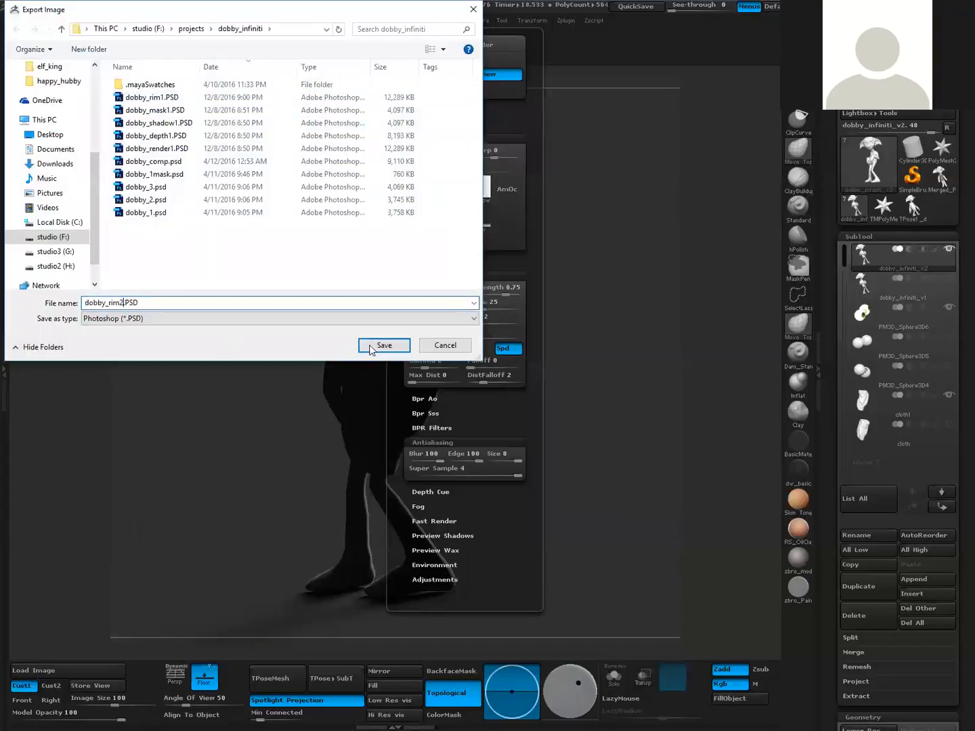
left_click(387, 347)
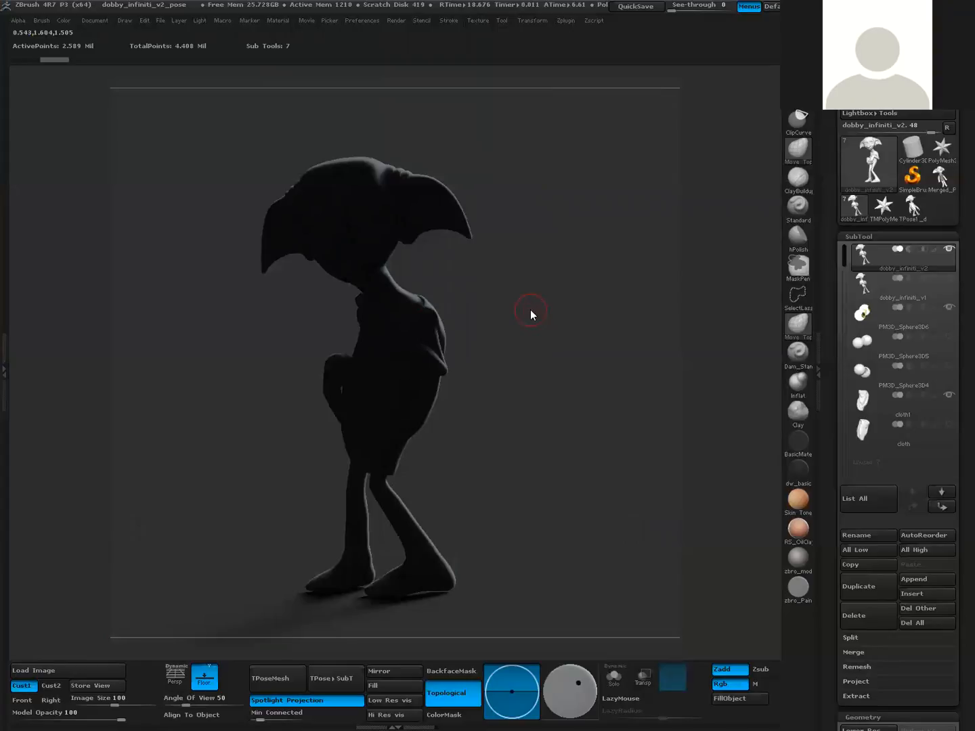
Switch to Photoshop and open dobby_rim1.PSD and dobby_rim2.PSD together.
key("alt+Tab")
left_click(33, 10)
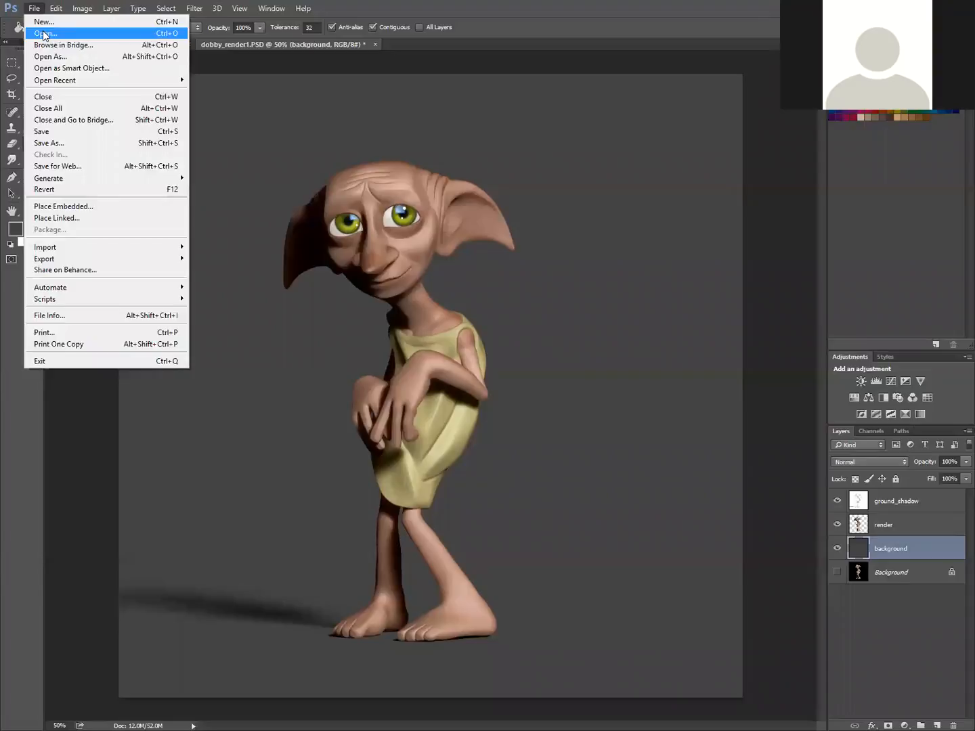
left_click(44, 34)
left_click(175, 111)
left_click(178, 99, "shift")
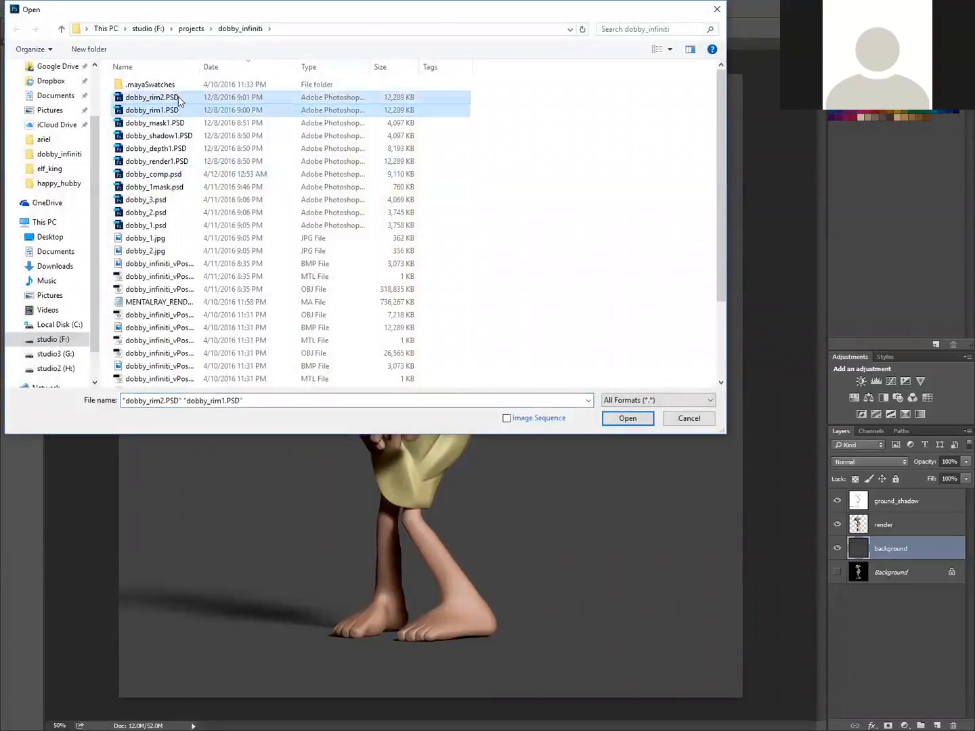
left_click(630, 420)
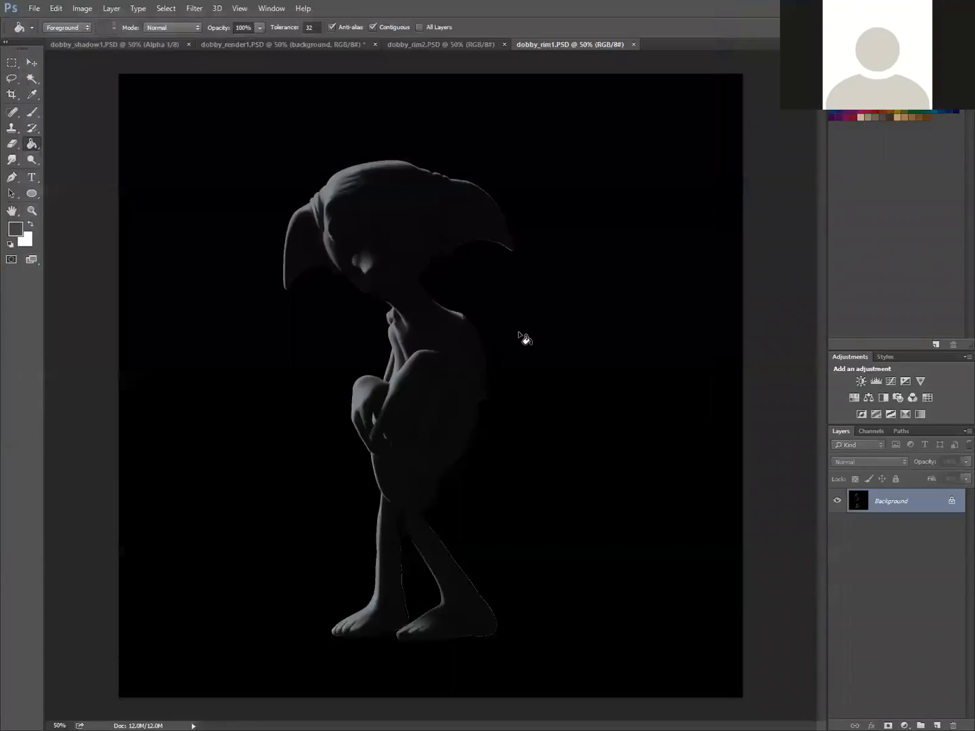
Copy the whole dobby_rim1 image into dobby_render1 above the ground_shadow layer and close dobby_rim1.PSD.
key("ctrl+a")
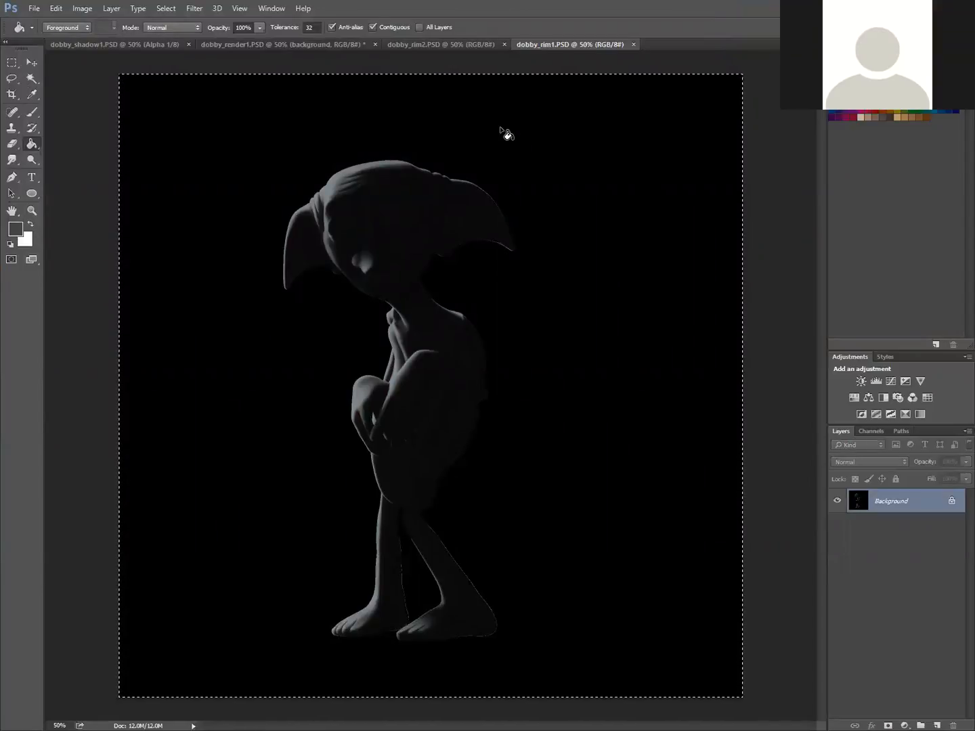
left_click(227, 45)
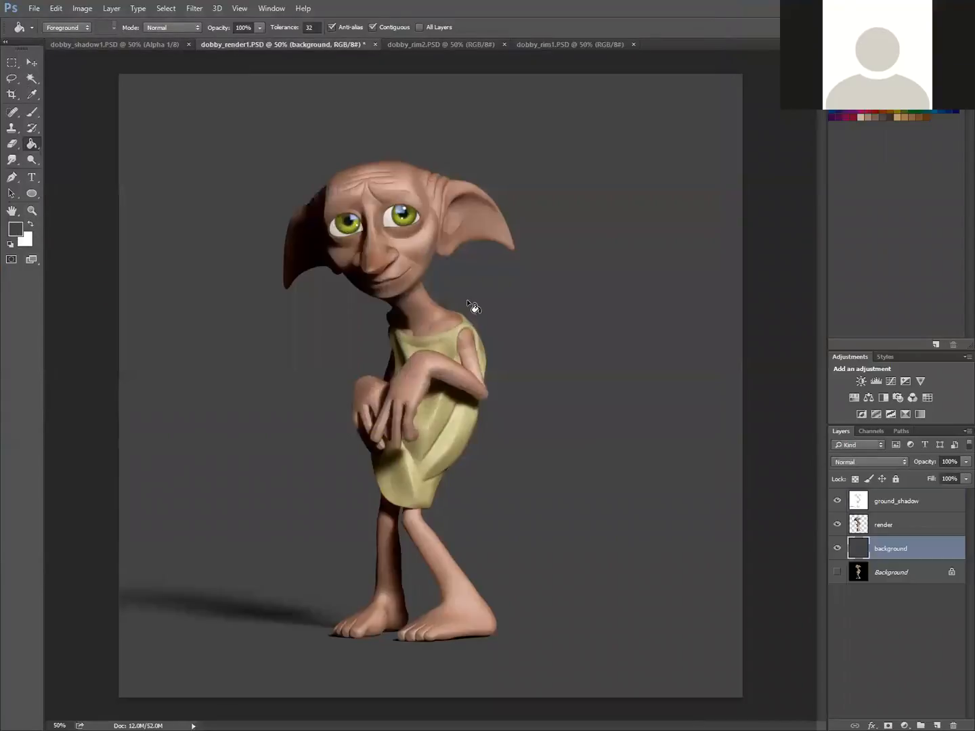
left_click(868, 505)
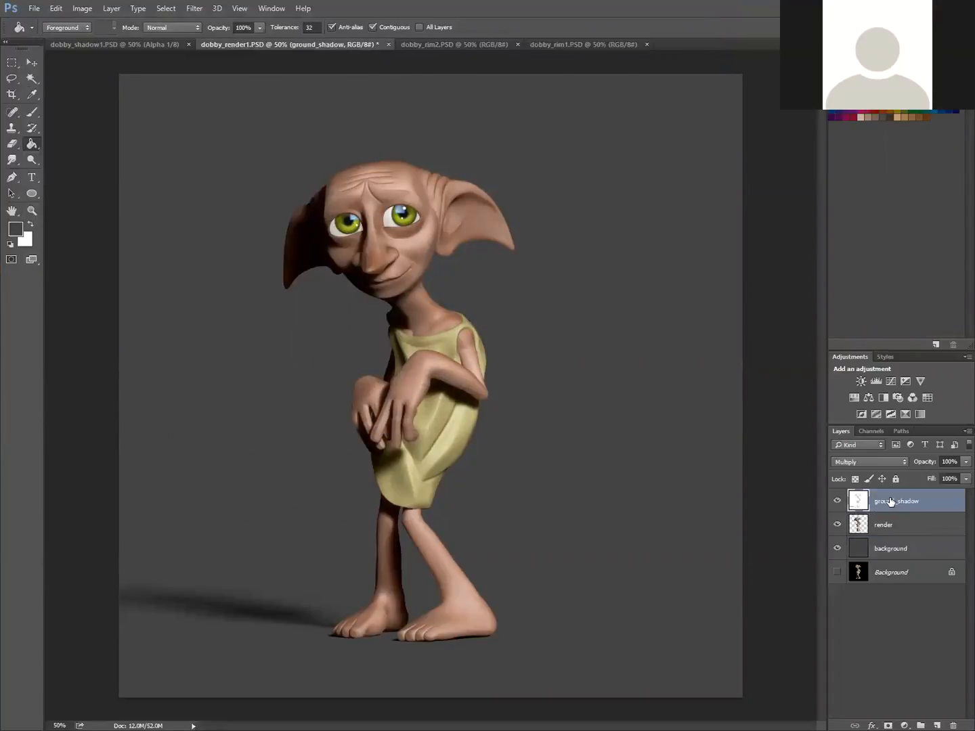
key("ctrl+v")
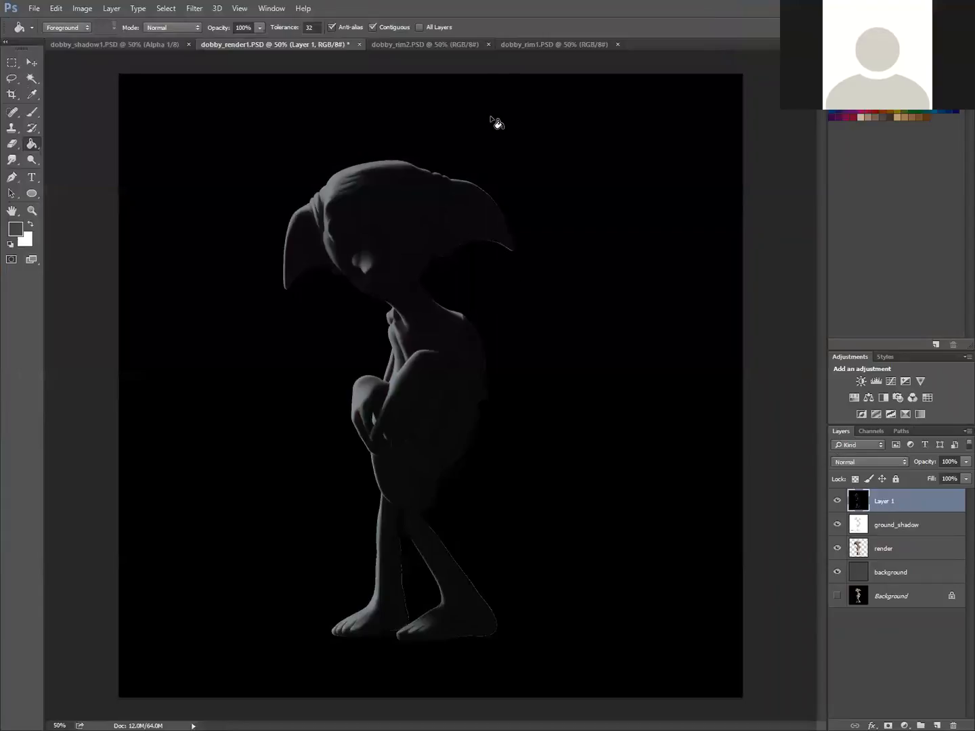
left_click(516, 44)
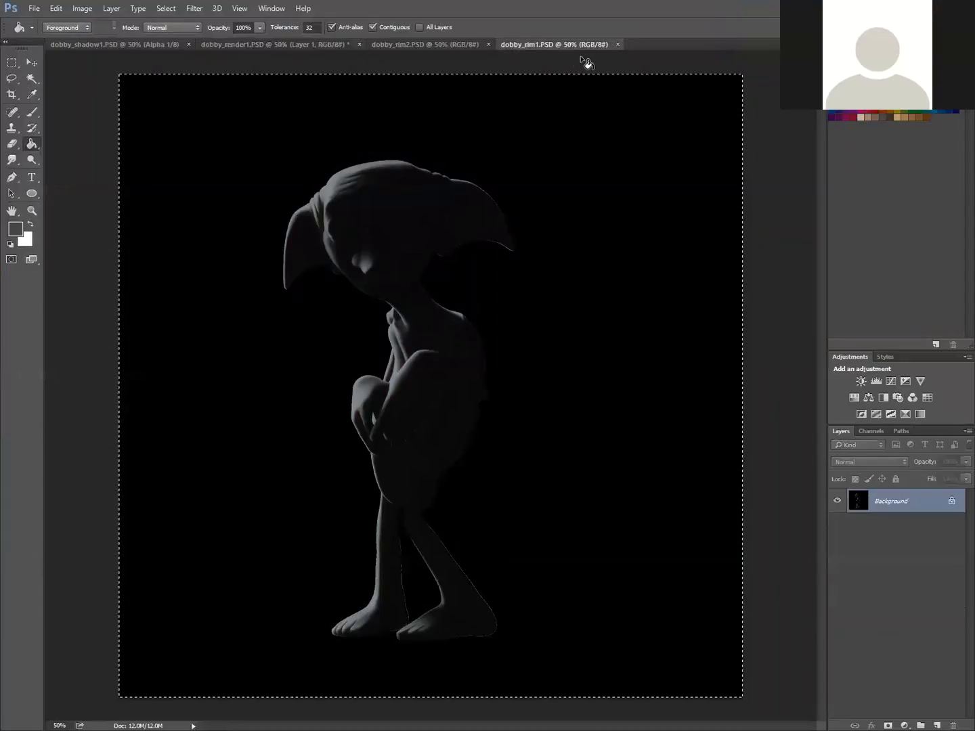
left_click(617, 45)
Copy the whole dobby_rim2 image into dobby_render1 as the topmost layer and close dobby_rim2.PSD.
left_click(441, 44)
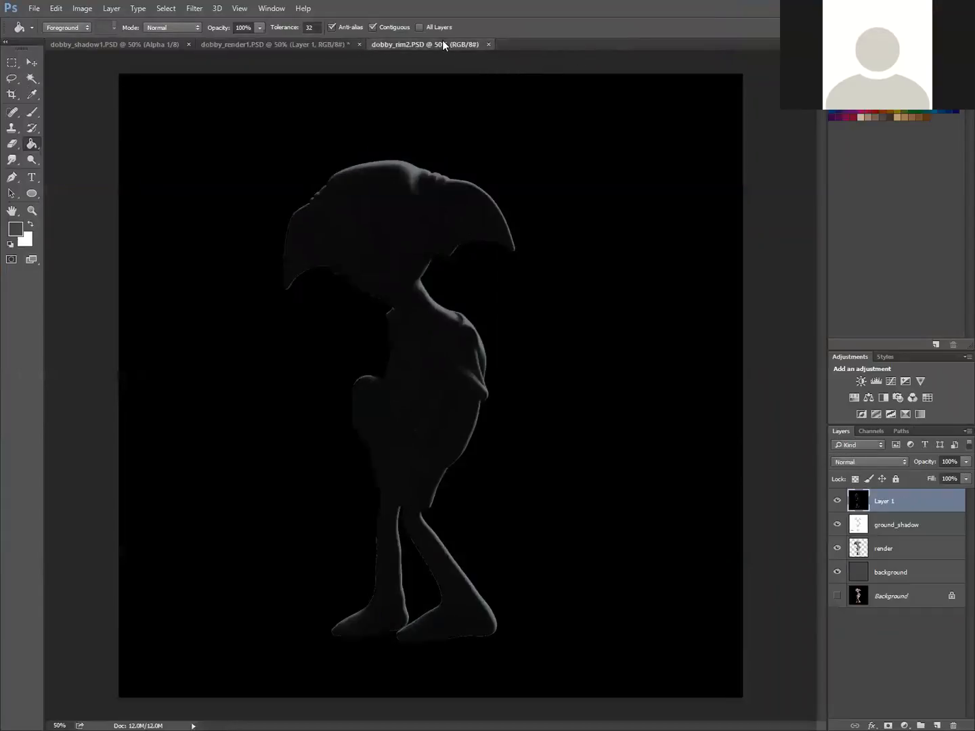
key("ctrl+a")
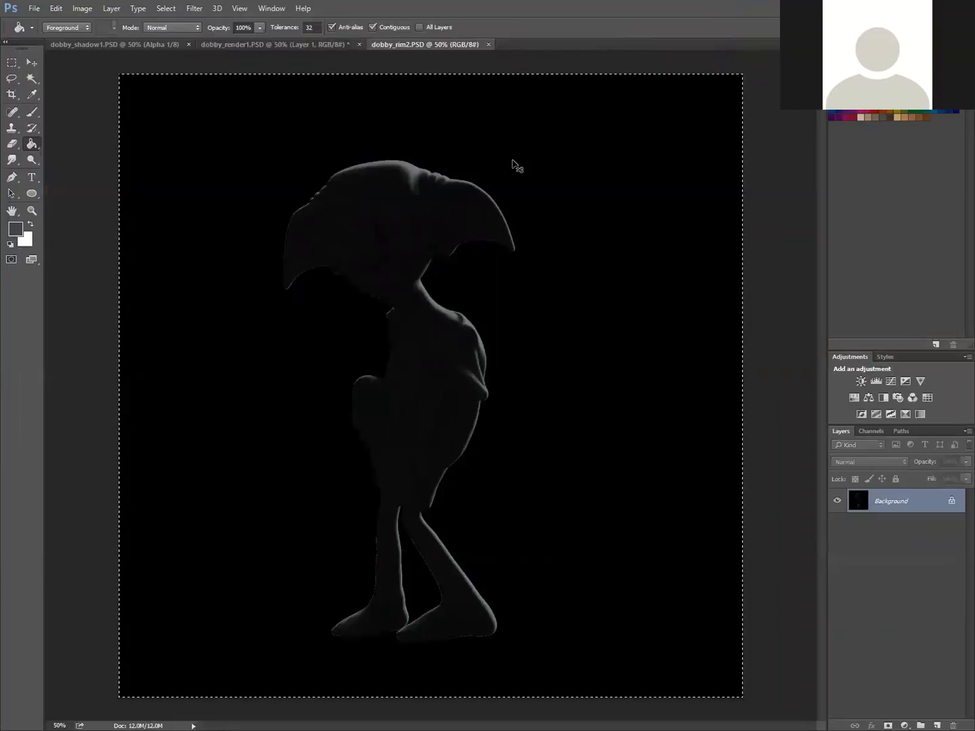
key("ctrl+c")
left_click(244, 43)
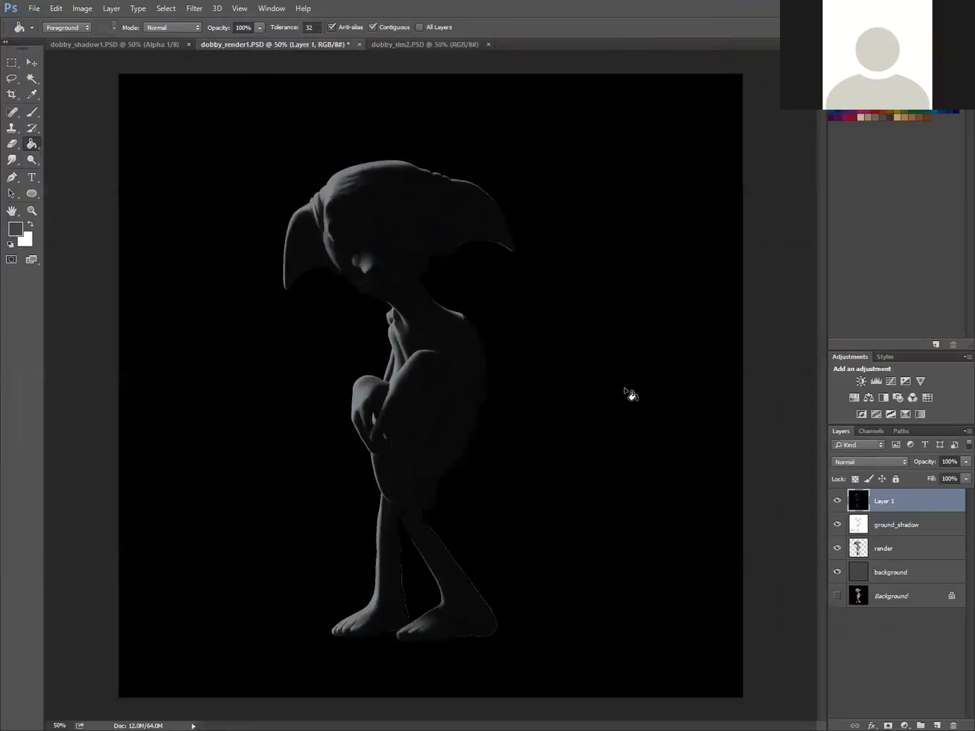
key("ctrl+v")
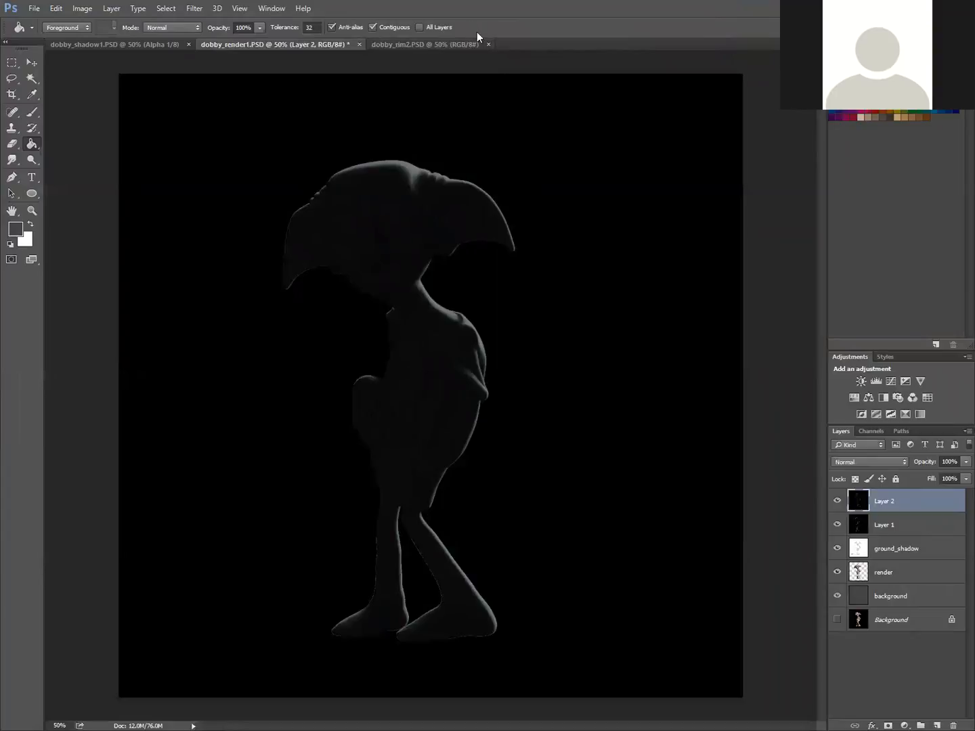
left_click(488, 45)
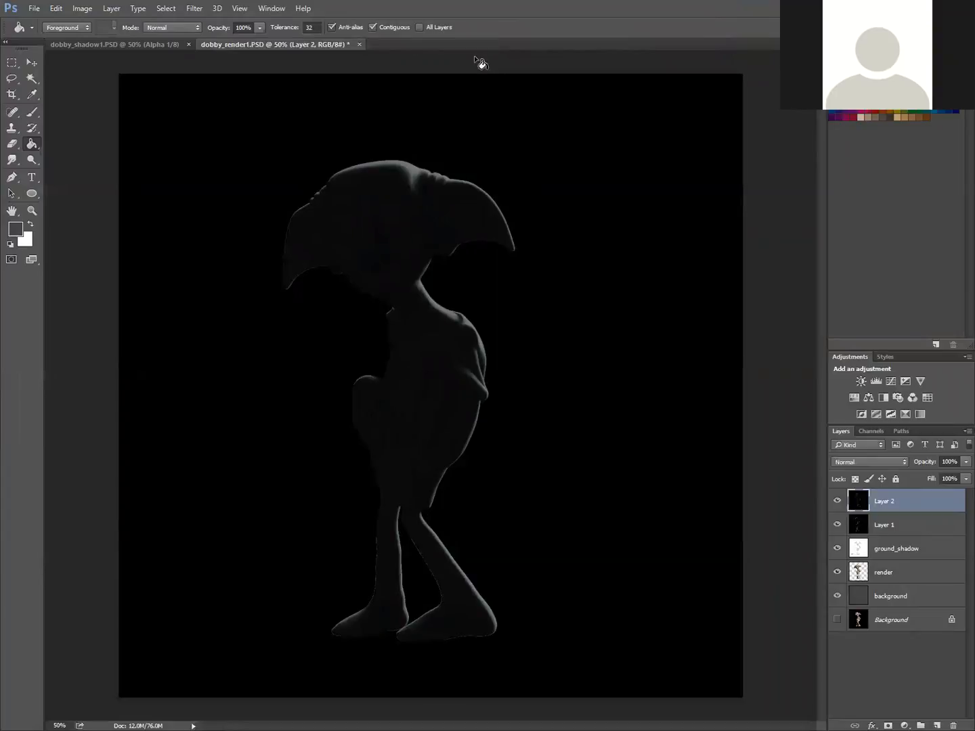
Rename the first pasted rim-light layer rim1 and the one above it rim2.
double_click(886, 524)
type("rim1")
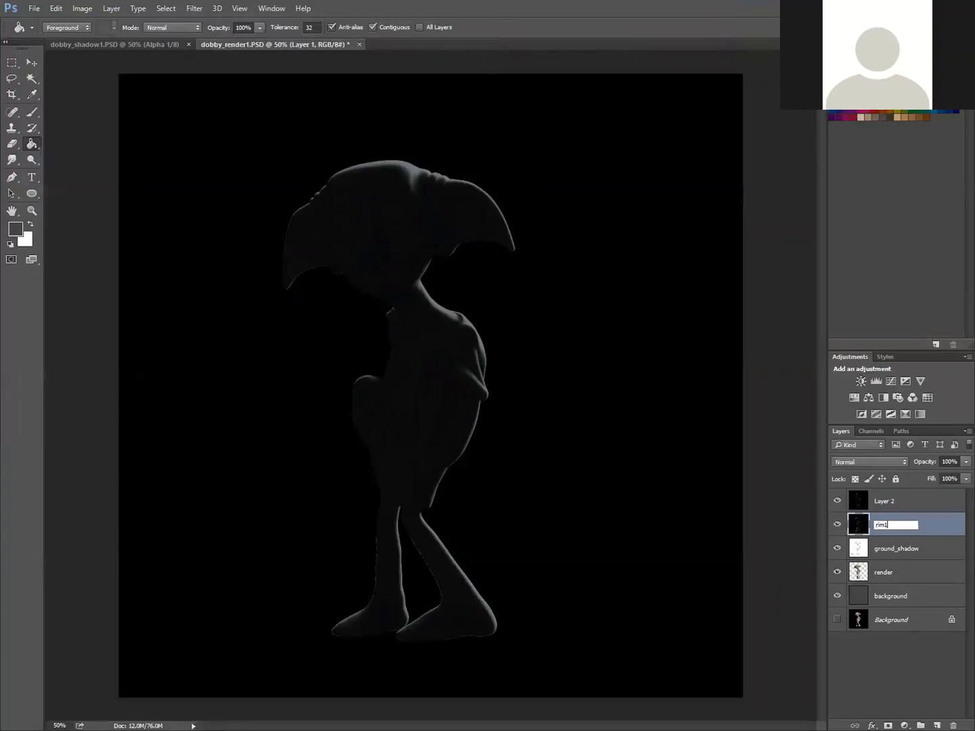
key("Return")
double_click(891, 502)
type("rim2")
key("Return")
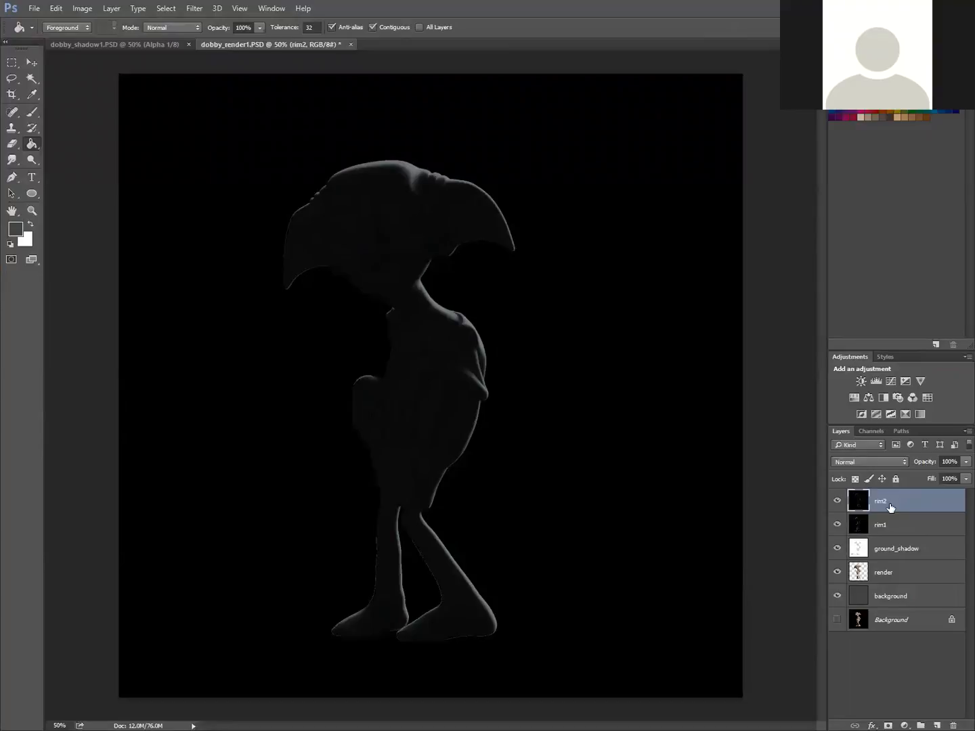
Hide the rim2 layer and set the rim1 layer's blend mode to Screen.
left_click(837, 501)
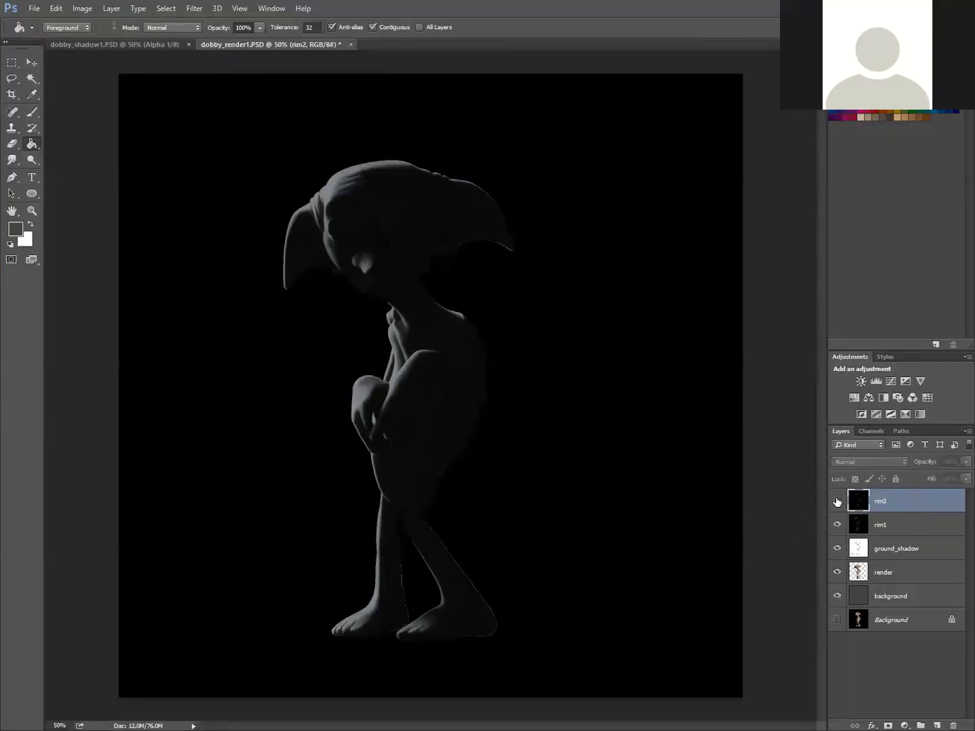
left_click(900, 533)
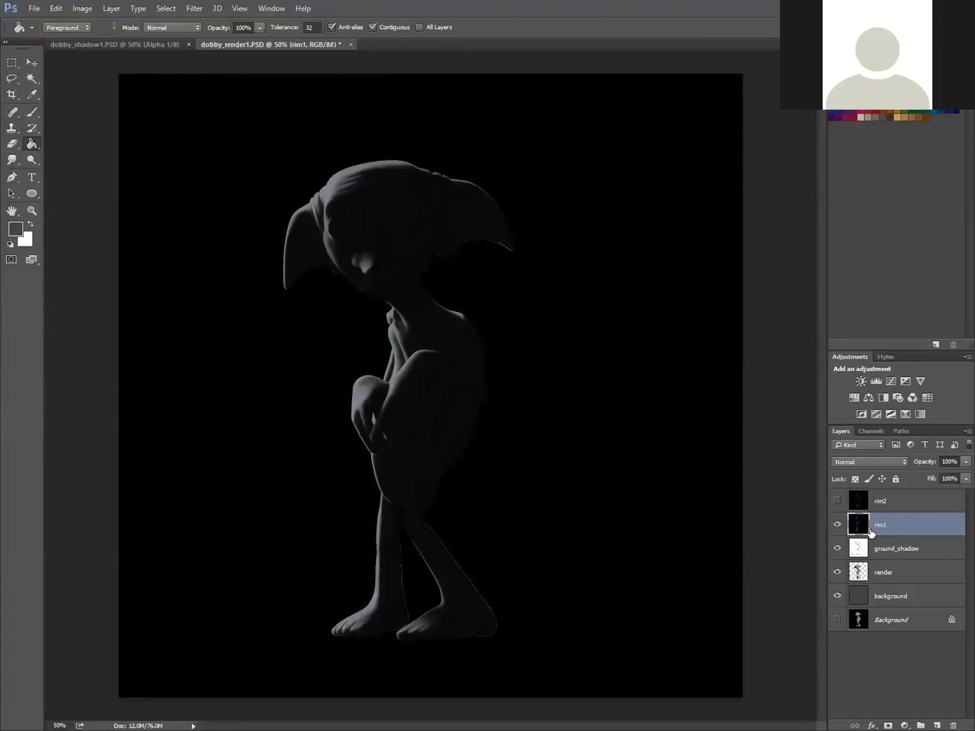
left_click(876, 461)
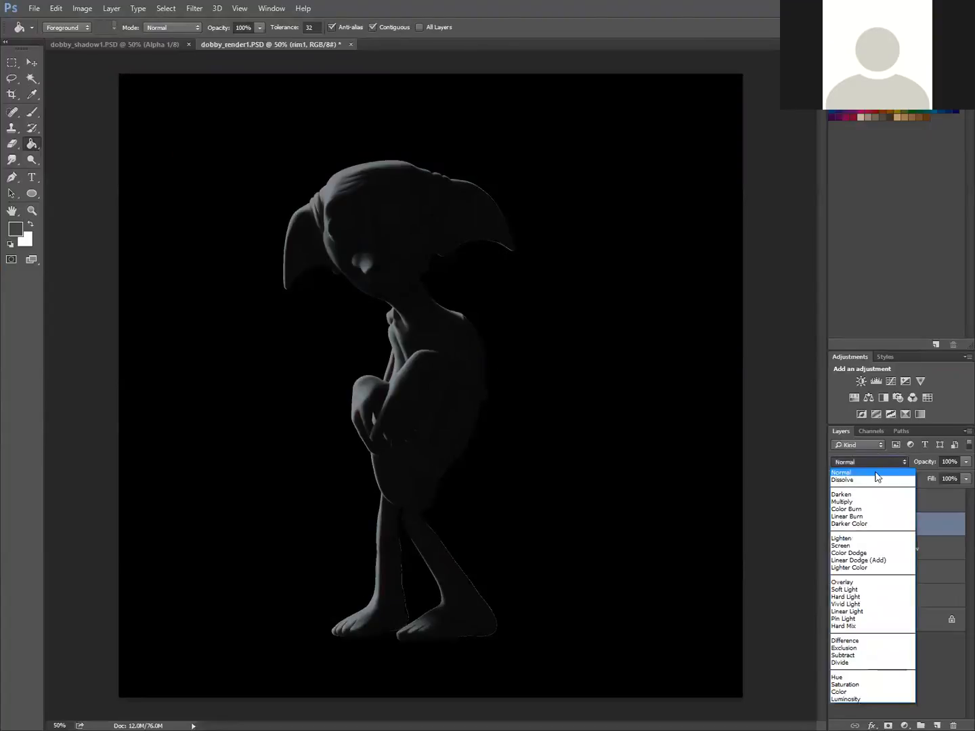
left_click(863, 545)
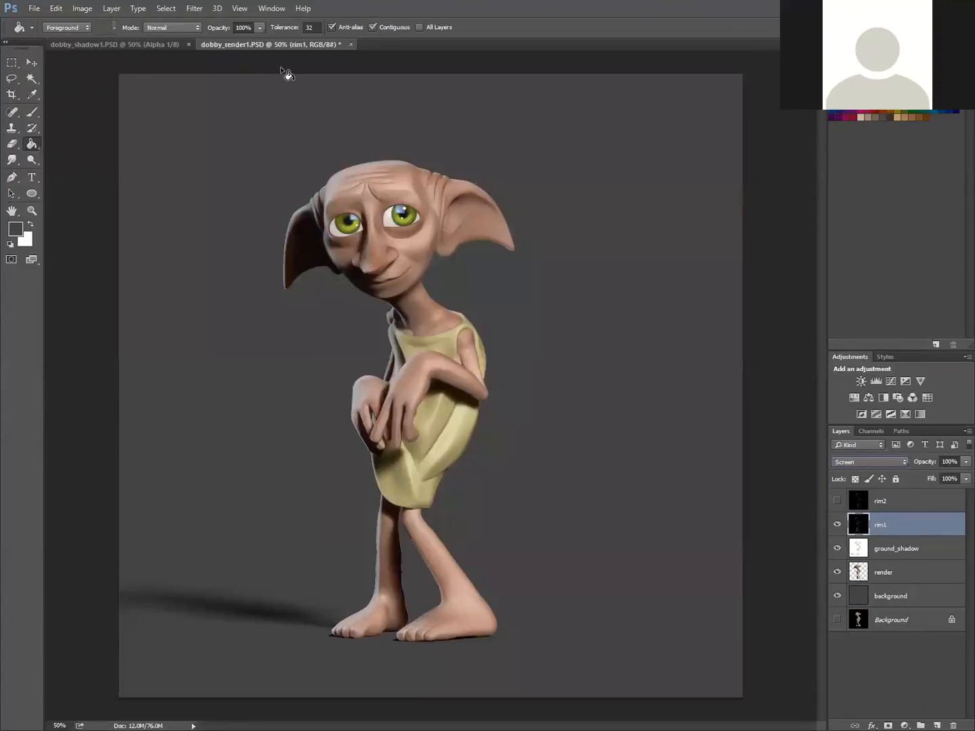
Compare the character with and without the rim1 layer by toggling its visibility repeatedly.
left_click(838, 525)
left_click(837, 524)
left_click(837, 525)
left_click(836, 525)
left_click(836, 524)
left_click(837, 525)
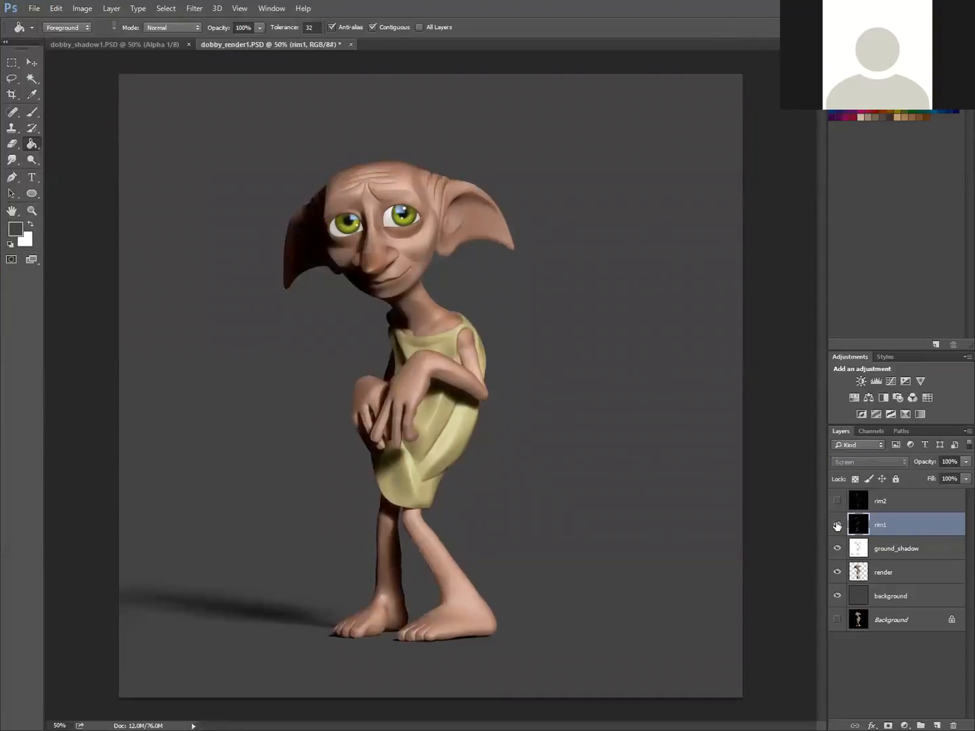
left_click(837, 525)
left_click(837, 526)
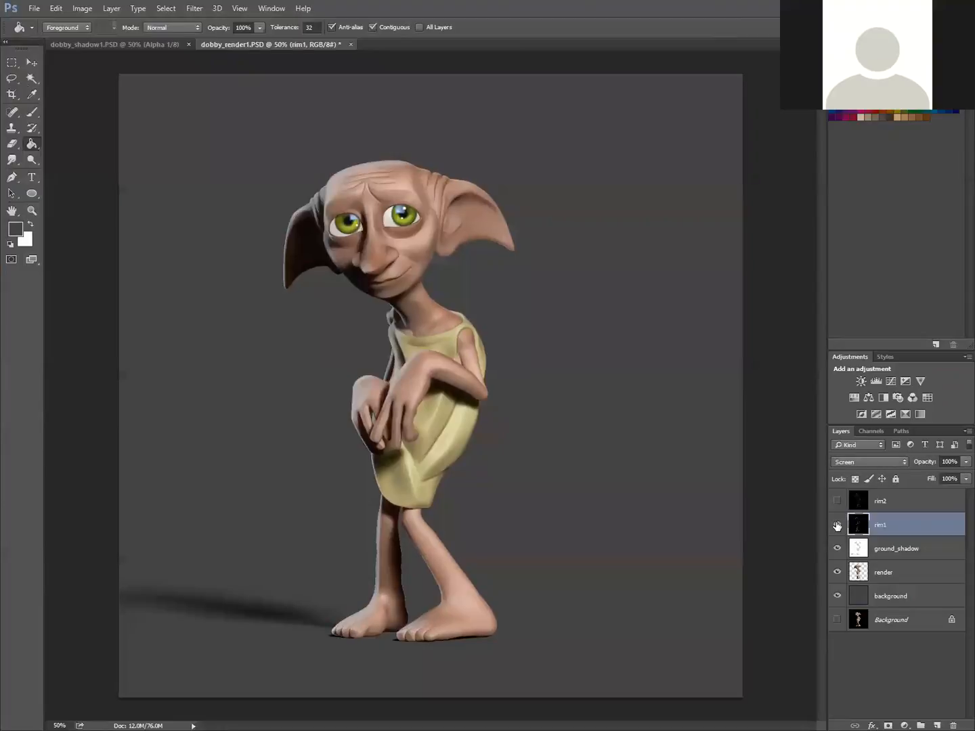
left_click(837, 525)
left_click(837, 525)
Try lowering the rim1 layer's opacity to 54%, and restore it to 100%.
left_click(958, 465)
left_click_drag(957, 479, 939, 475)
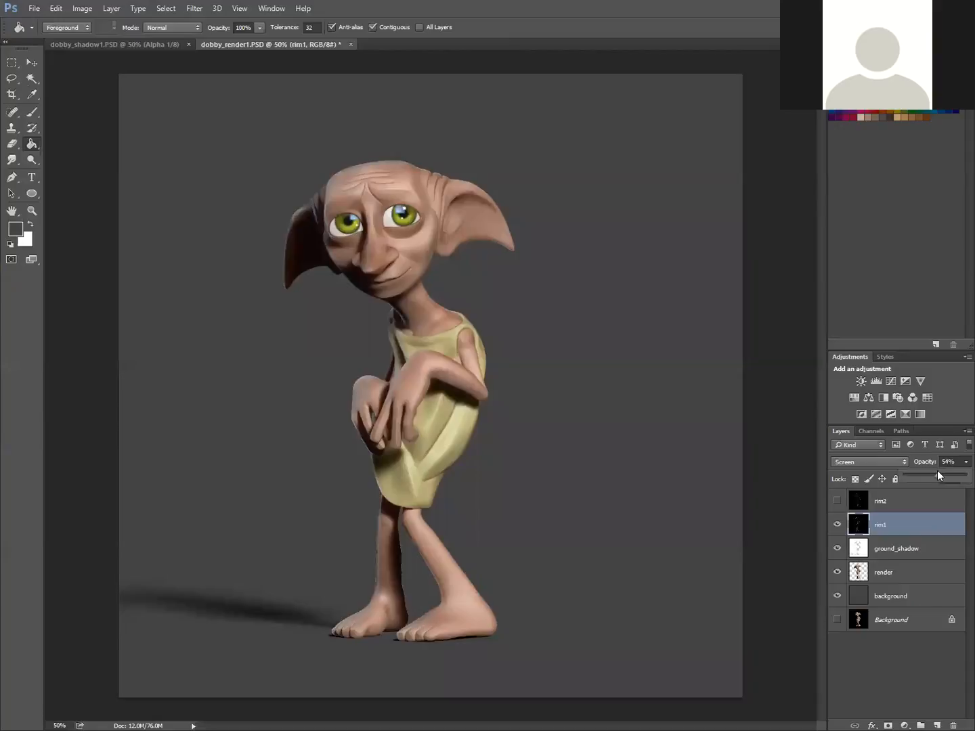
mouse_move(955, 482)
left_mouse_down()
mouse_move(940, 471)
mouse_move(956, 490)
left_mouse_up()
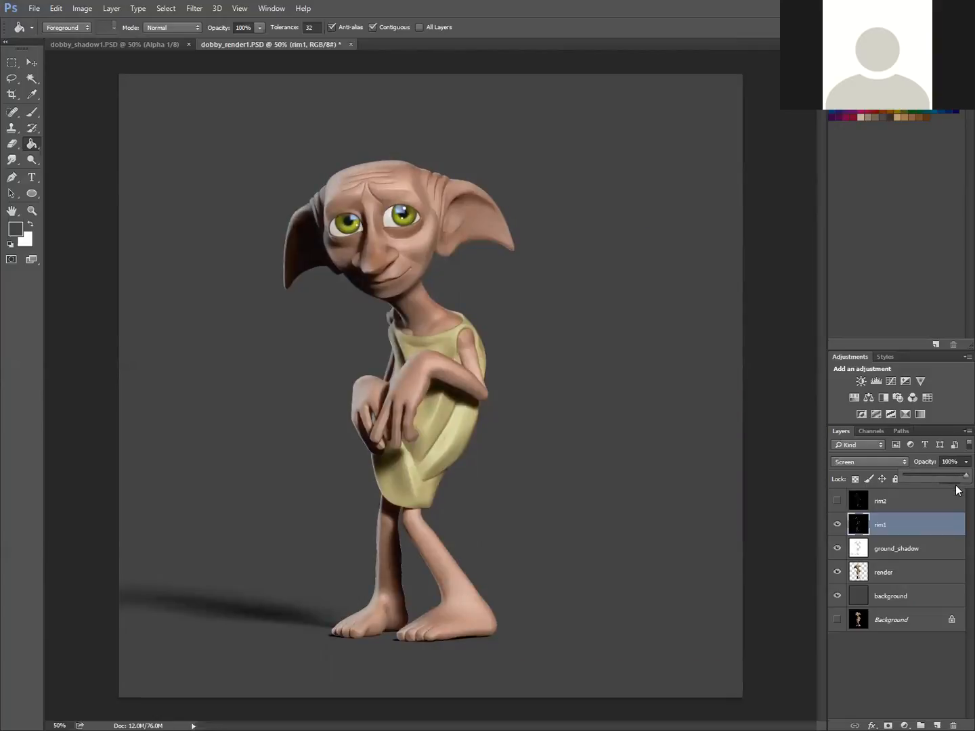
left_click(955, 463)
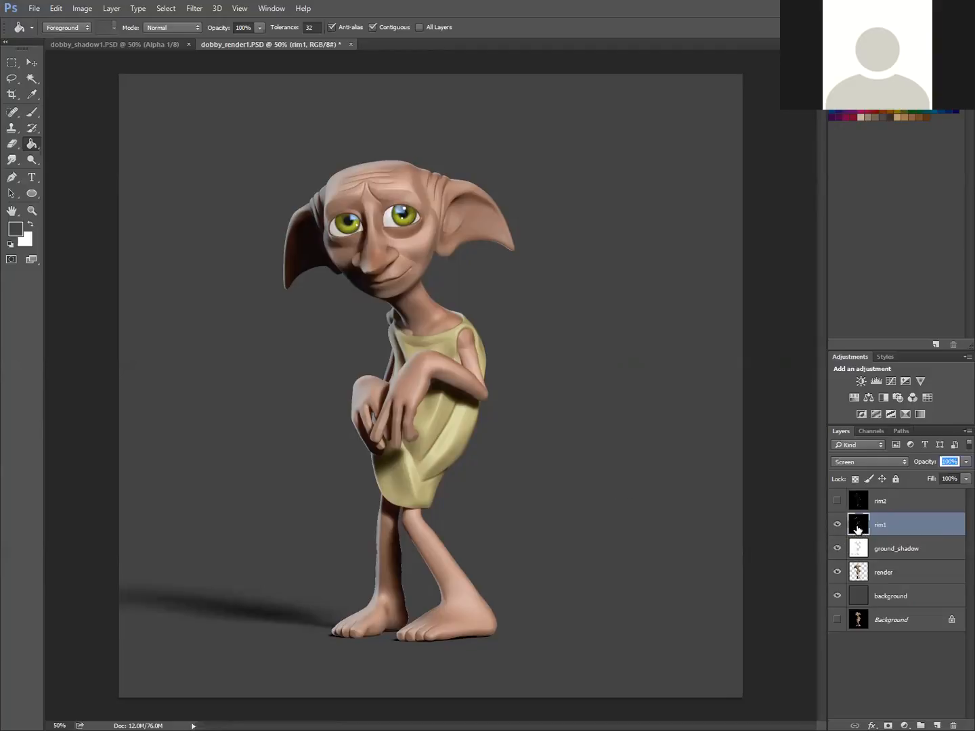
left_click(83, 8)
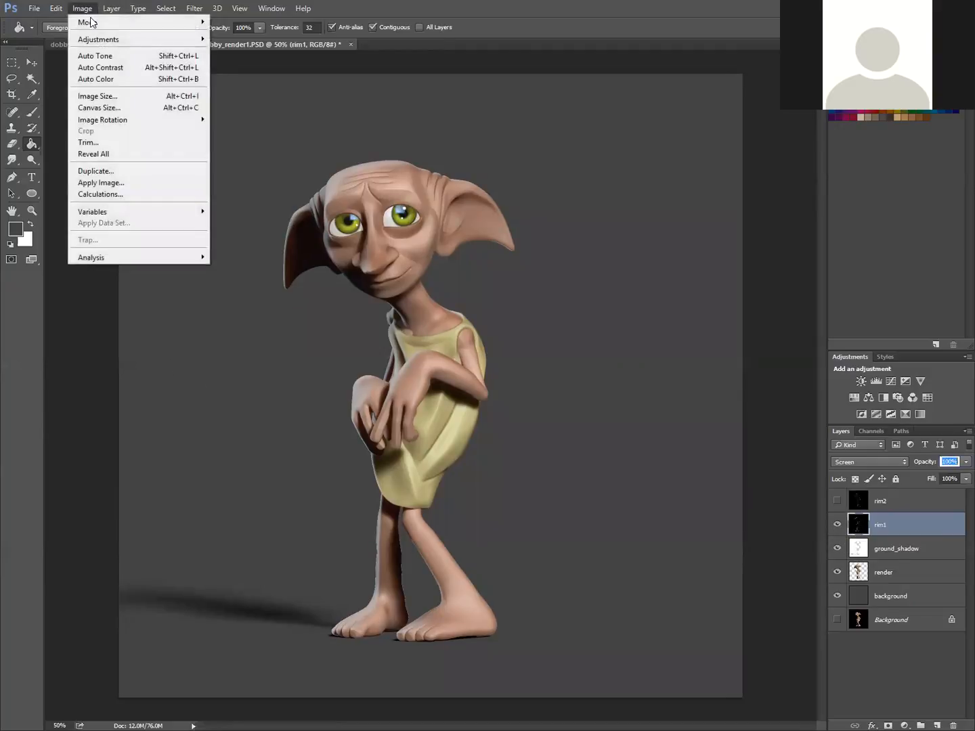
mouse_move(98, 40)
left_click(220, 49)
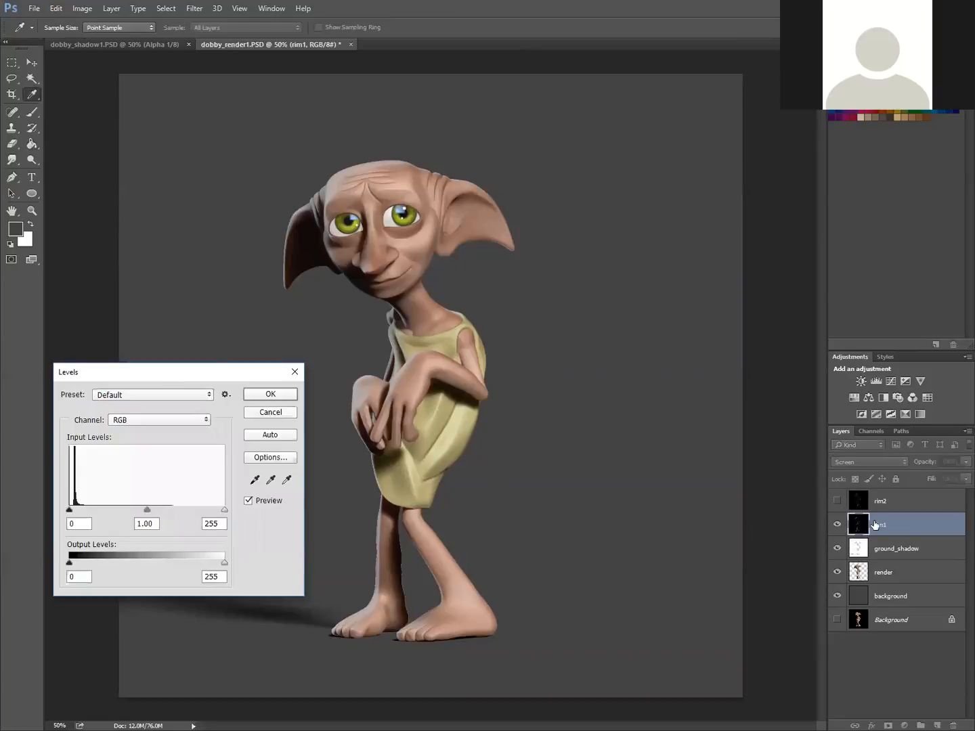
left_click(262, 413)
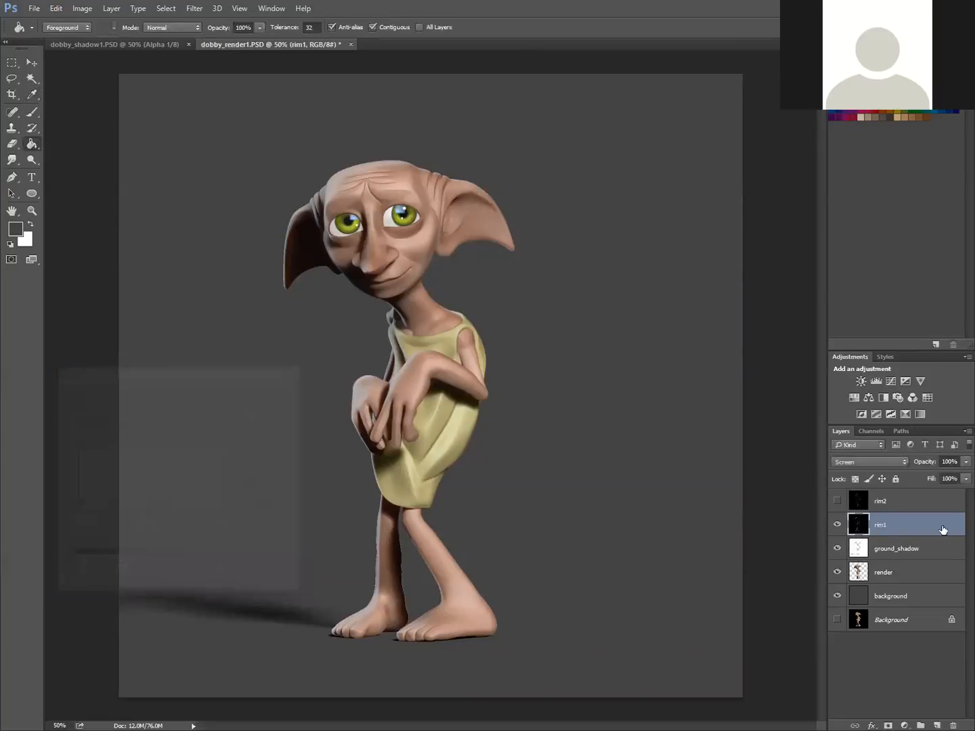
Return the rim1 layer to Normal blending and apply Levels with input values 1, 0.51 and 130.
left_click(876, 461)
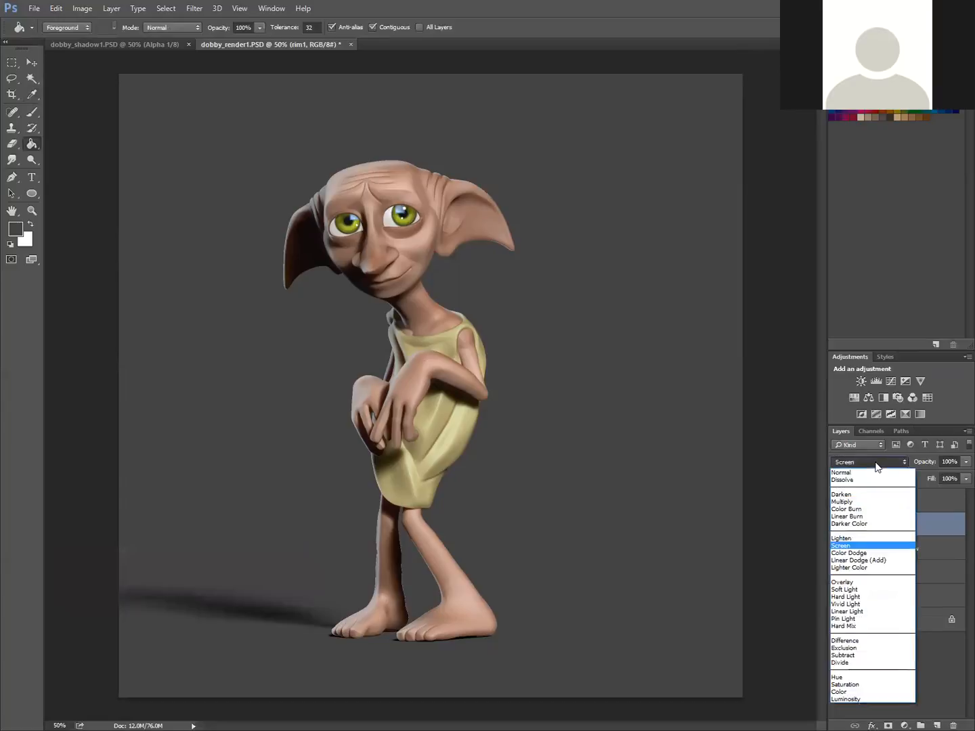
left_click(860, 473)
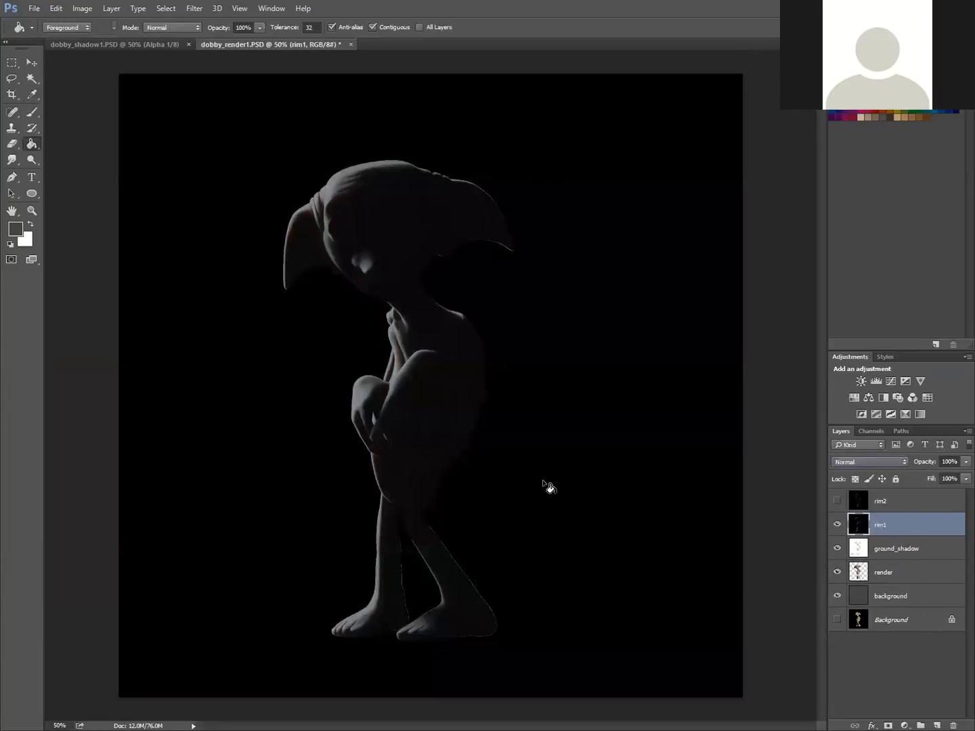
left_click(83, 8)
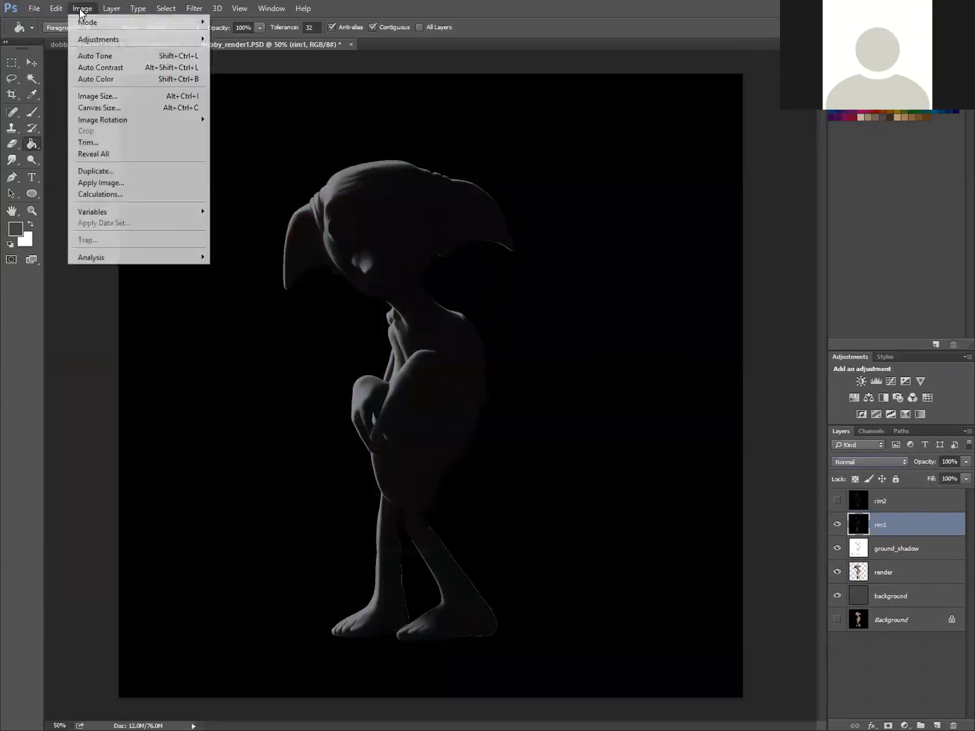
mouse_move(94, 40)
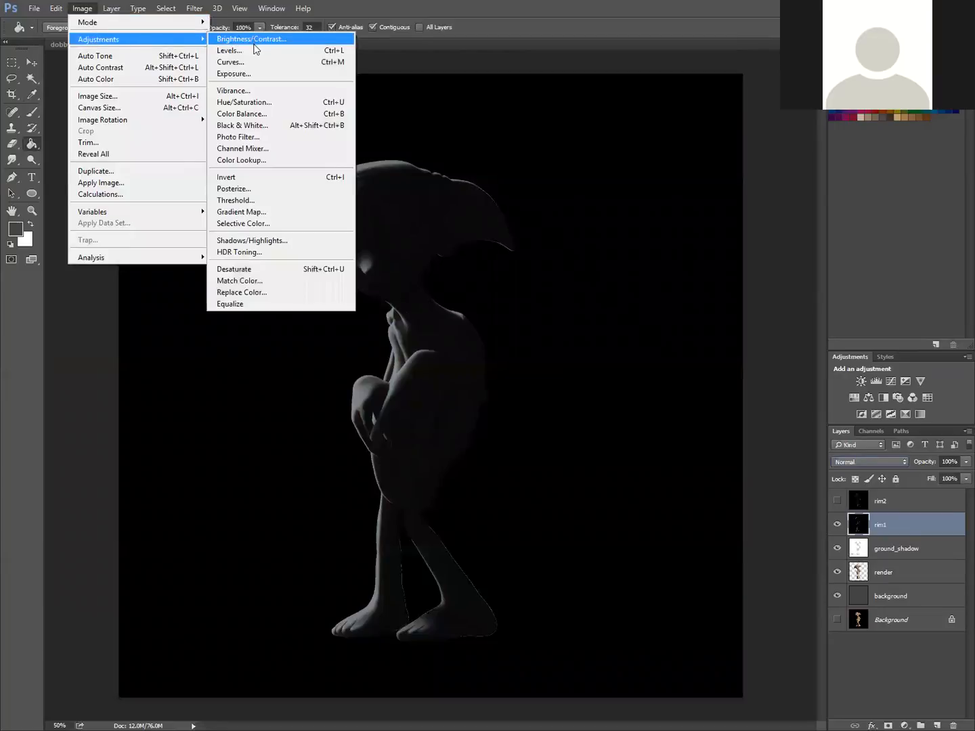
left_click(252, 52)
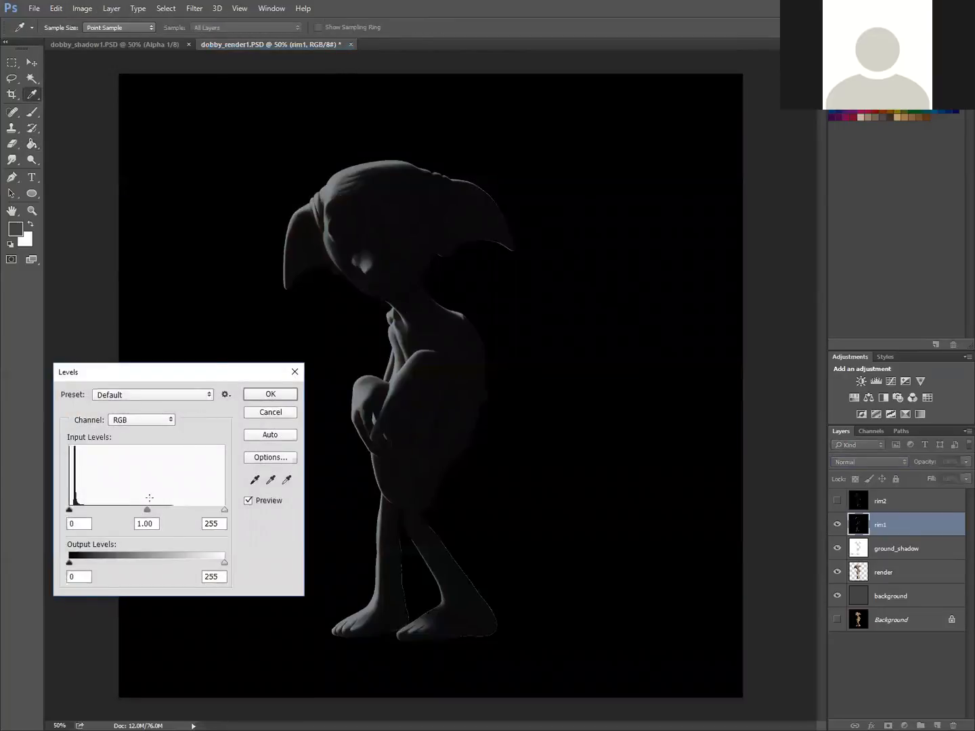
mouse_move(146, 509)
left_mouse_down()
mouse_move(114, 509)
mouse_move(215, 515)
mouse_move(124, 511)
mouse_move(133, 515)
left_mouse_up()
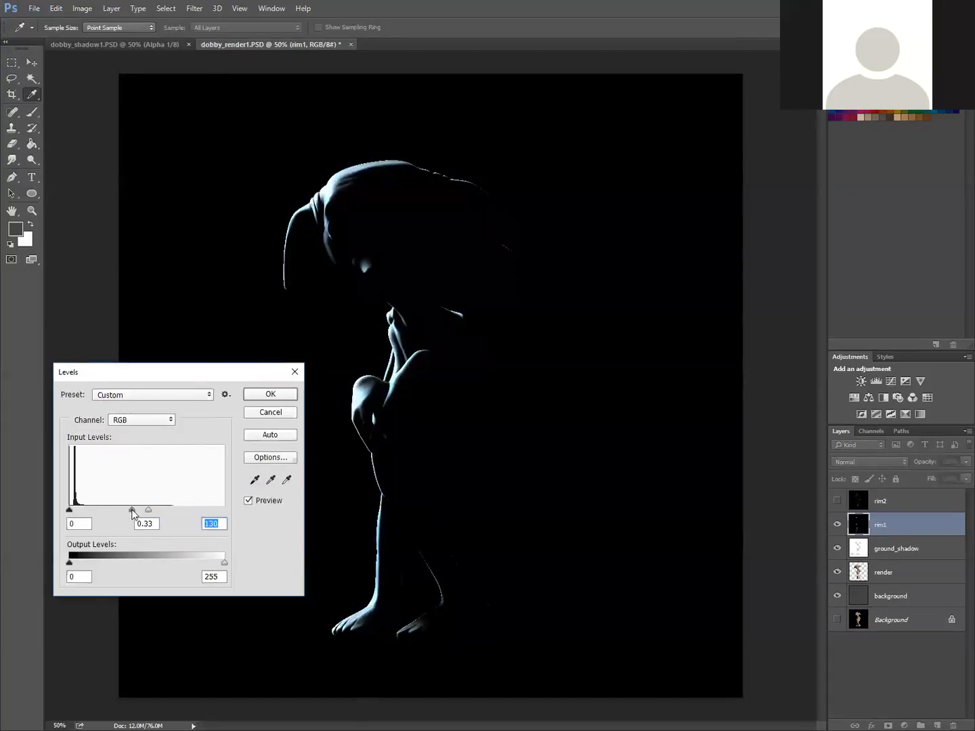
mouse_move(69, 510)
left_mouse_down()
mouse_move(95, 523)
mouse_move(89, 511)
mouse_move(71, 509)
left_mouse_up()
left_click_drag(131, 513, 124, 509)
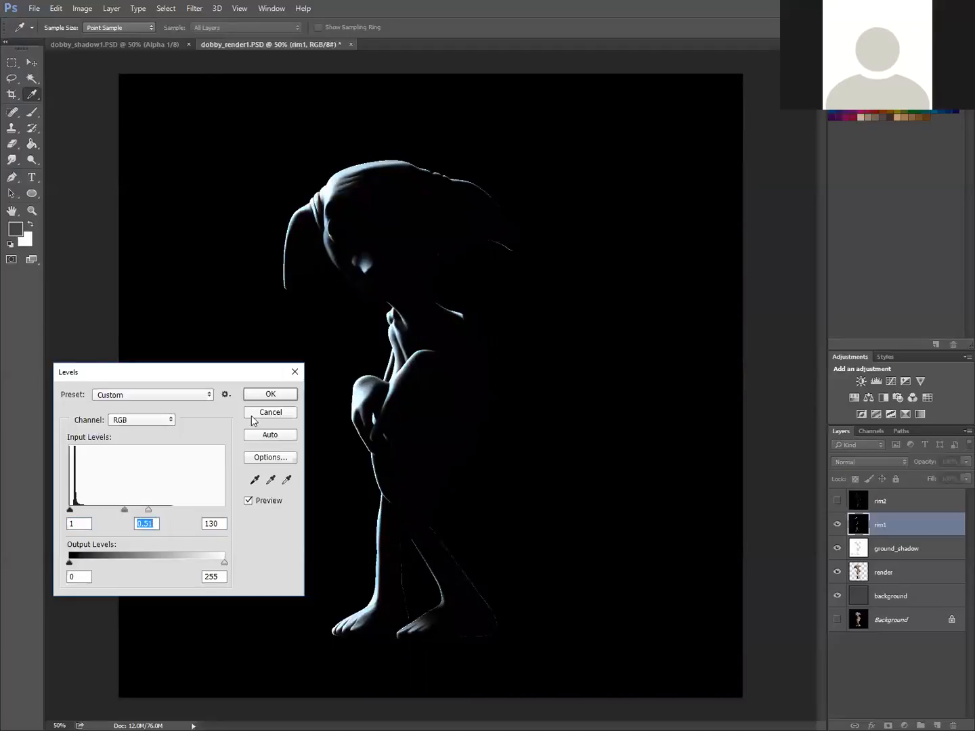
left_click(262, 397)
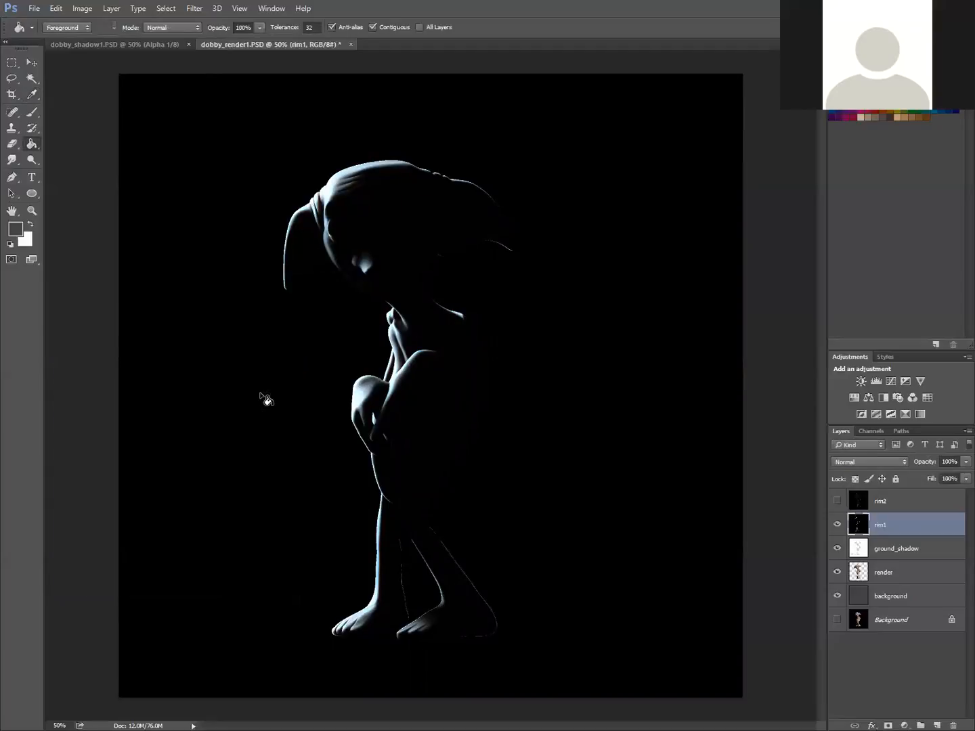
Set the rim1 layer's blend mode back to Screen and lower its opacity to 82%.
left_click(850, 468)
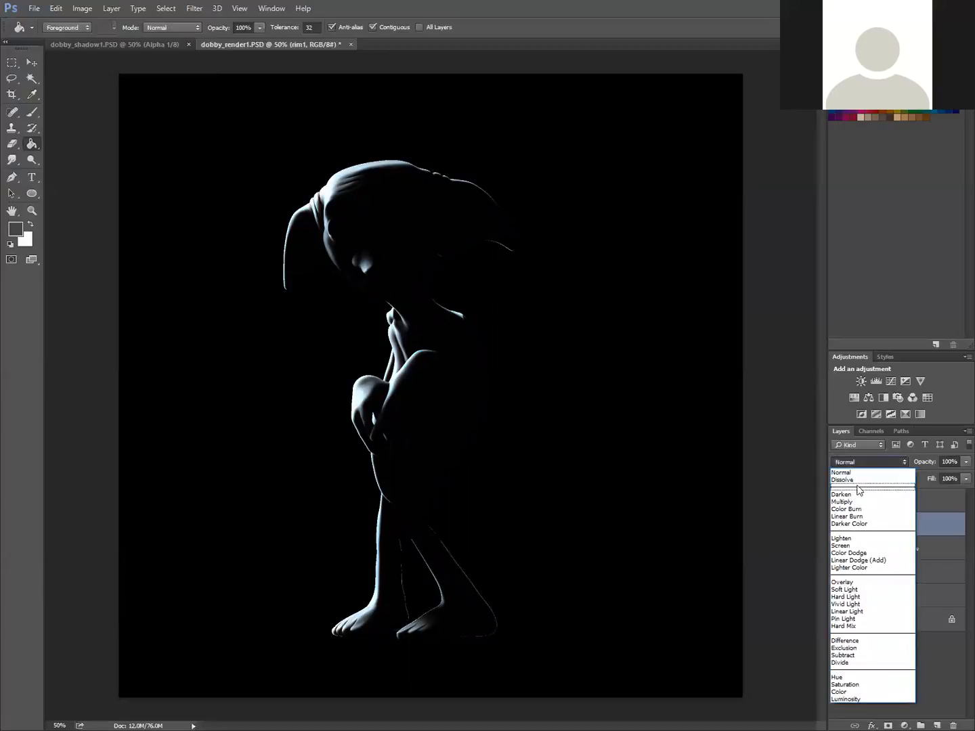
left_click(849, 547)
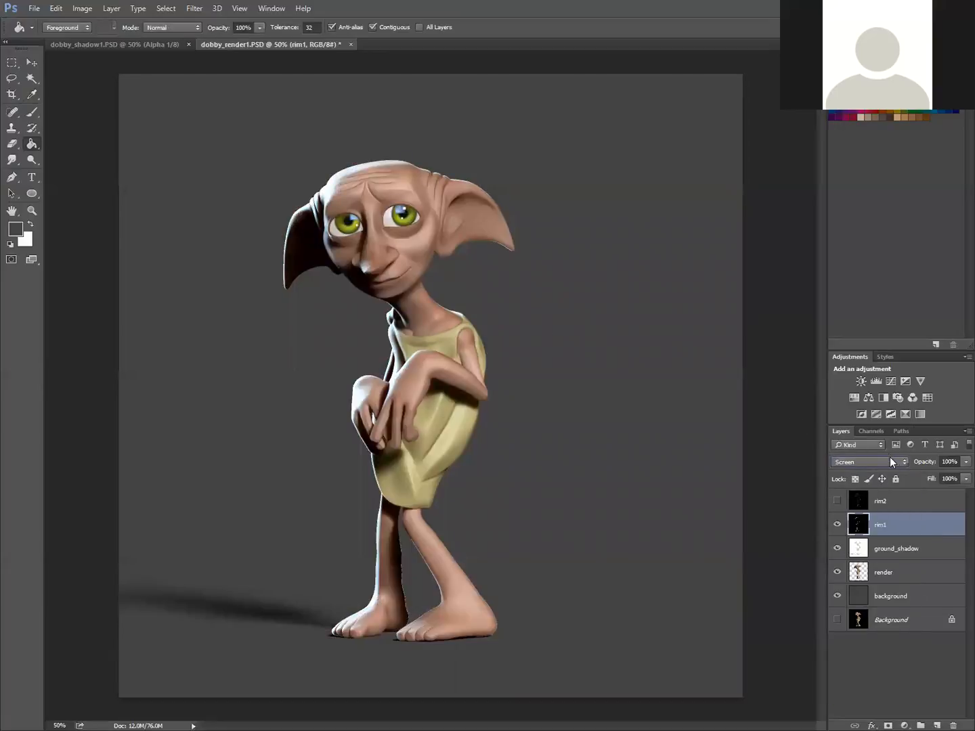
left_click(960, 463)
left_click(957, 478)
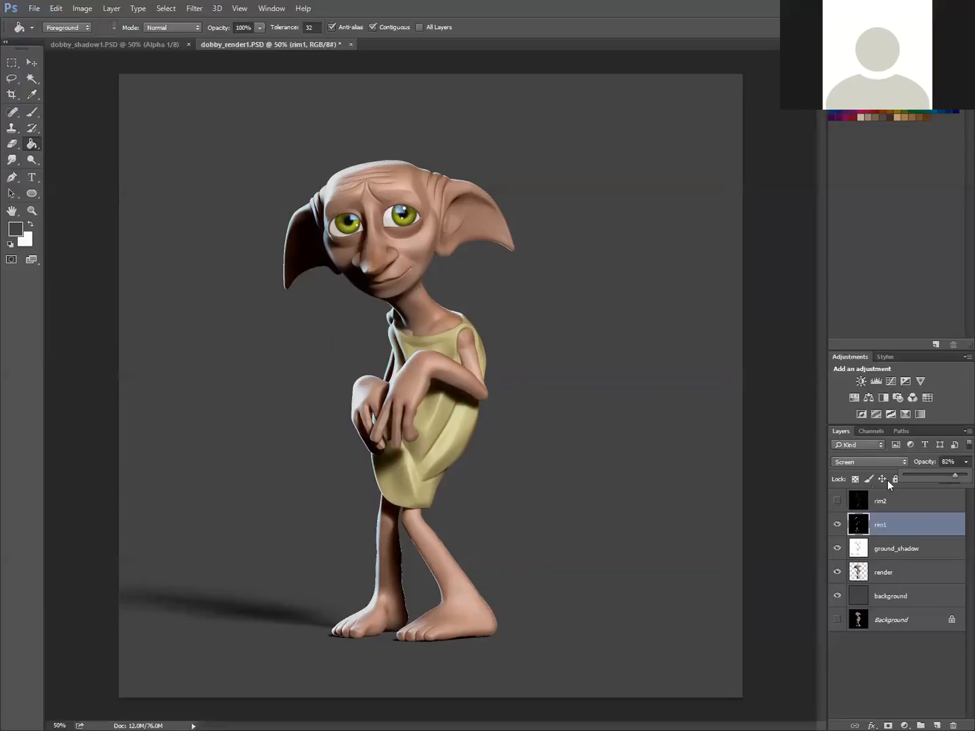
Show the rim2 layer and set its blend mode to Screen.
left_click(837, 501)
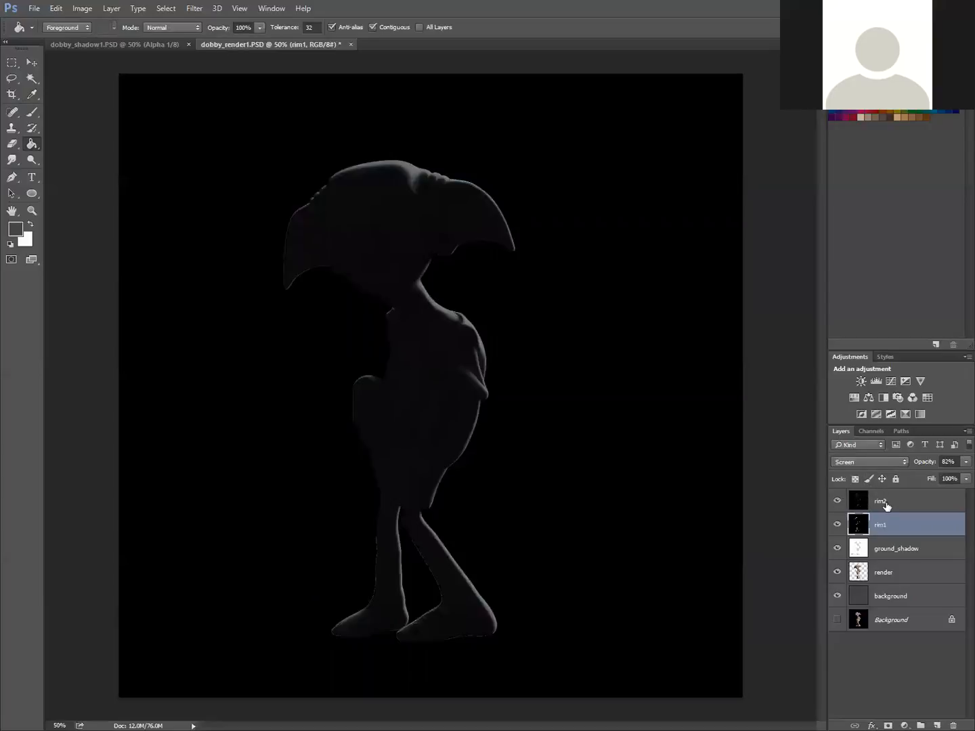
left_click(884, 503)
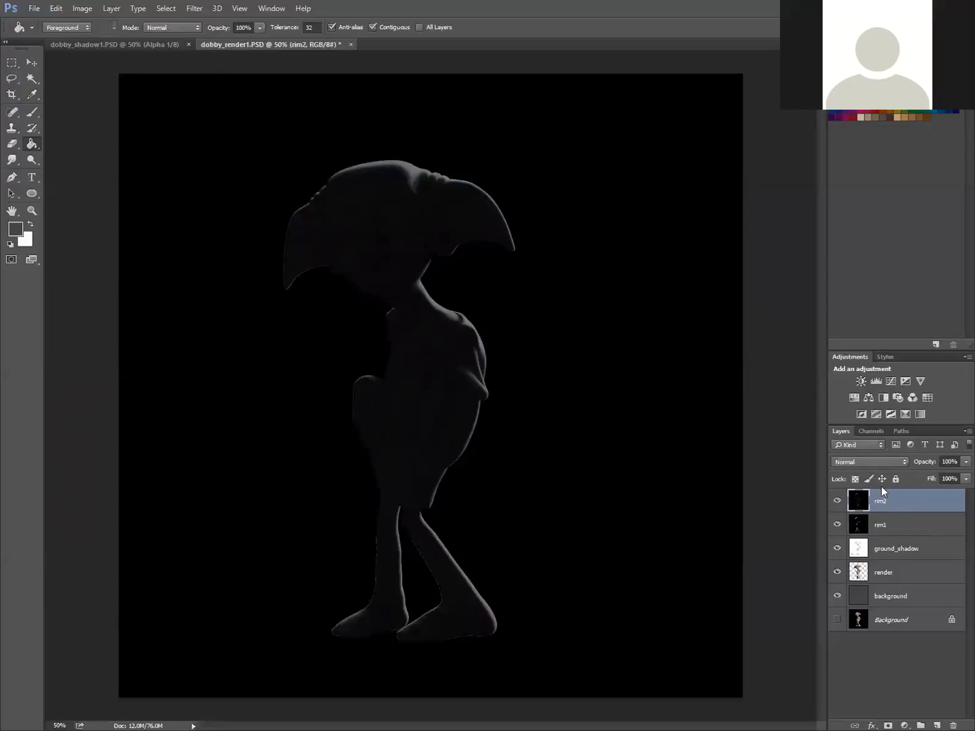
left_click(880, 462)
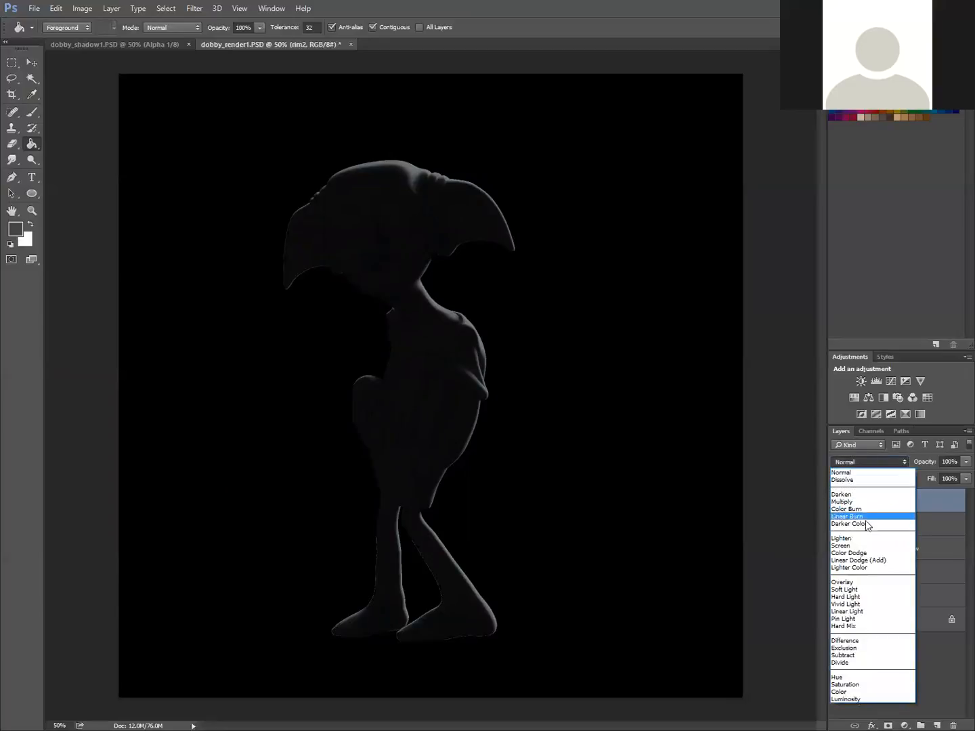
left_click(841, 544)
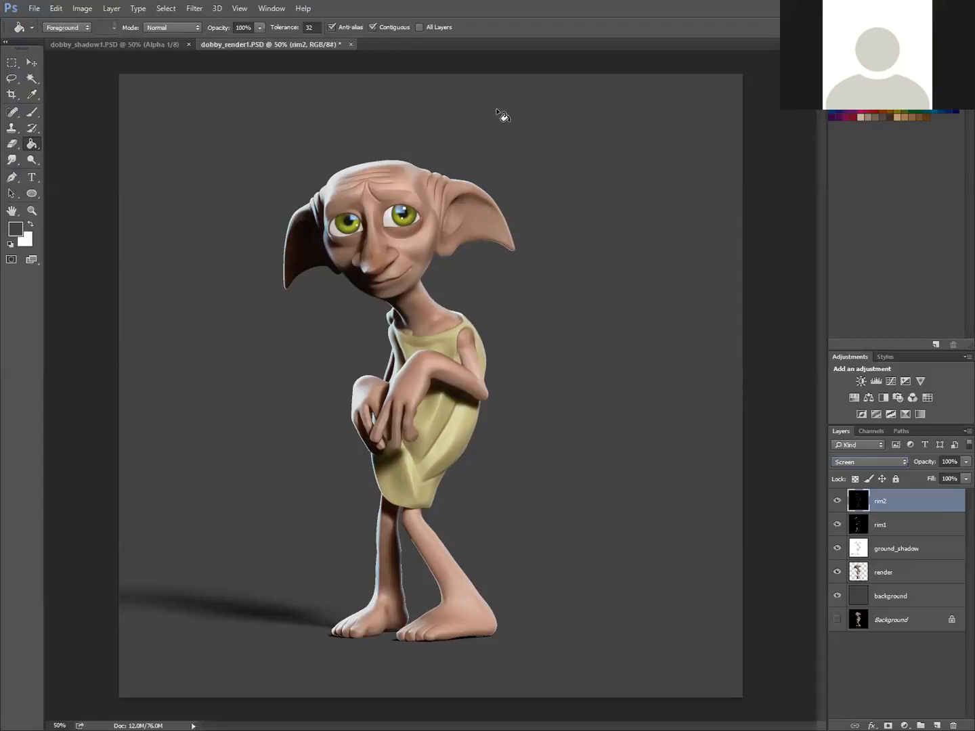
Compare the character with and without the rim2 layer by toggling its visibility repeatedly.
left_click(838, 502)
left_click(837, 501)
left_click(838, 502)
left_click(838, 502)
left_click(837, 501)
left_click(837, 502)
left_click(837, 501)
left_click(838, 502)
left_click(838, 502)
left_click(837, 503)
left_click(837, 503)
left_click(837, 503)
Toggle the rim1 layer's visibility repeatedly to judge its effect, leaving it hidden.
left_click(837, 524)
left_click(837, 524)
left_click(837, 524)
left_click(837, 524)
left_click(837, 524)
left_click(837, 524)
left_click(837, 525)
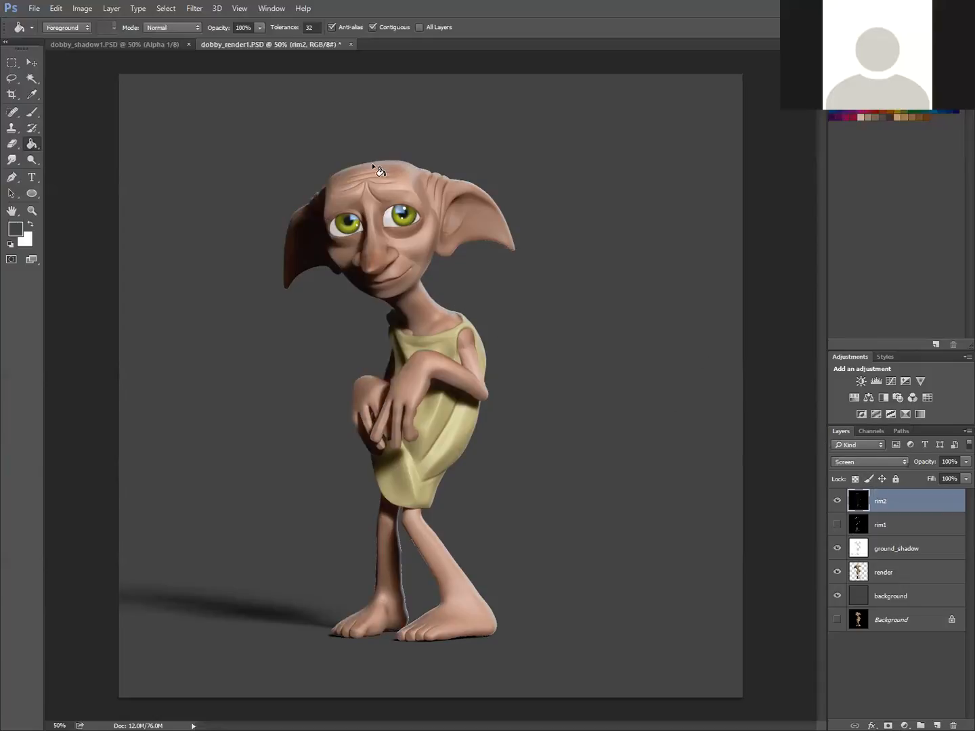
Brighten the rim2 layer with Levels, setting the white input level to 127.
left_click(83, 10)
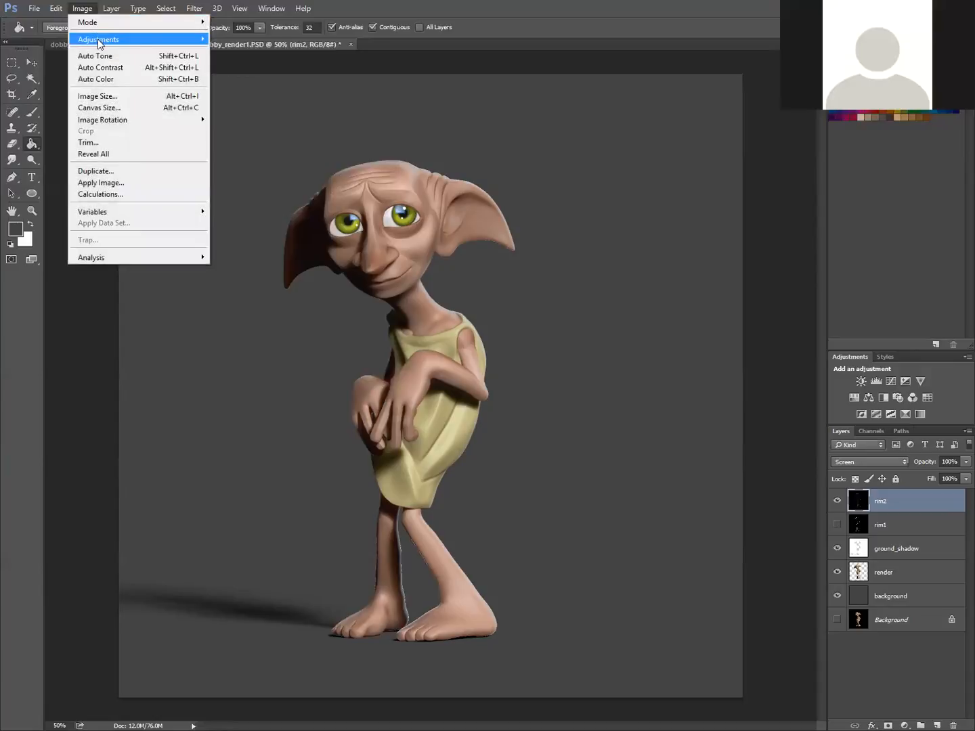
mouse_move(101, 39)
left_click(225, 49)
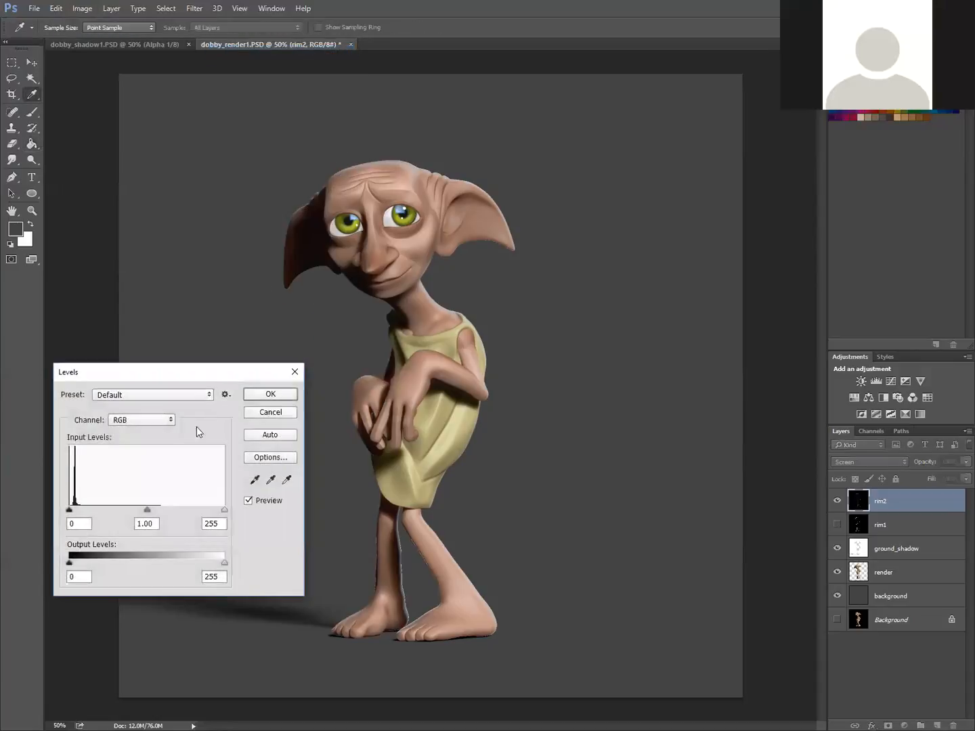
mouse_move(223, 510)
left_mouse_down()
mouse_move(124, 501)
mouse_move(146, 500)
left_mouse_up()
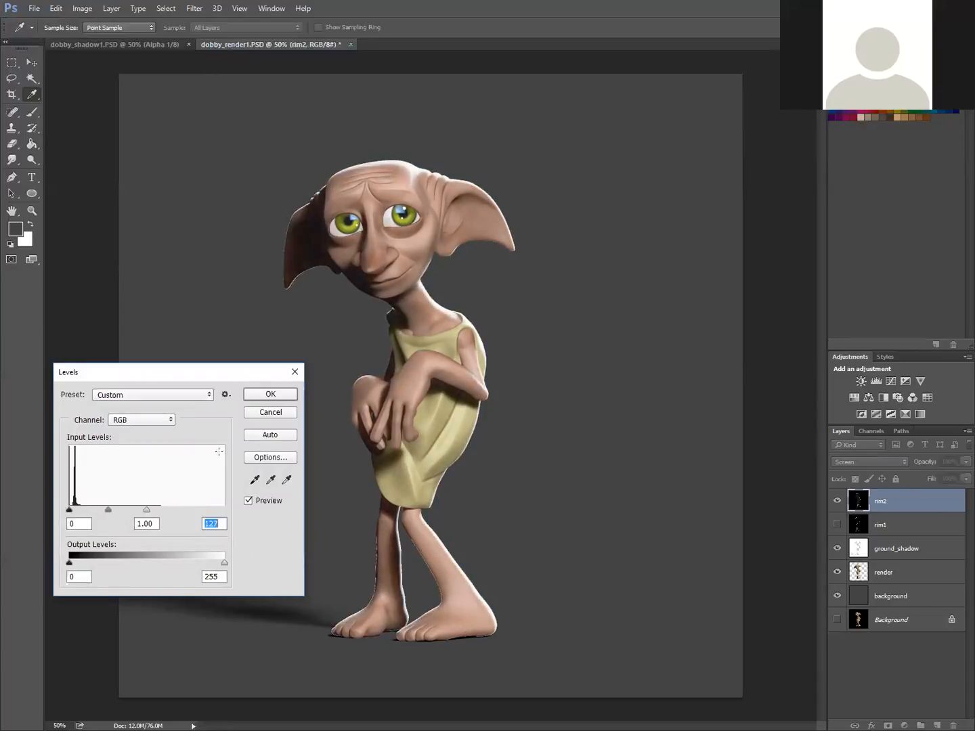
left_click(264, 394)
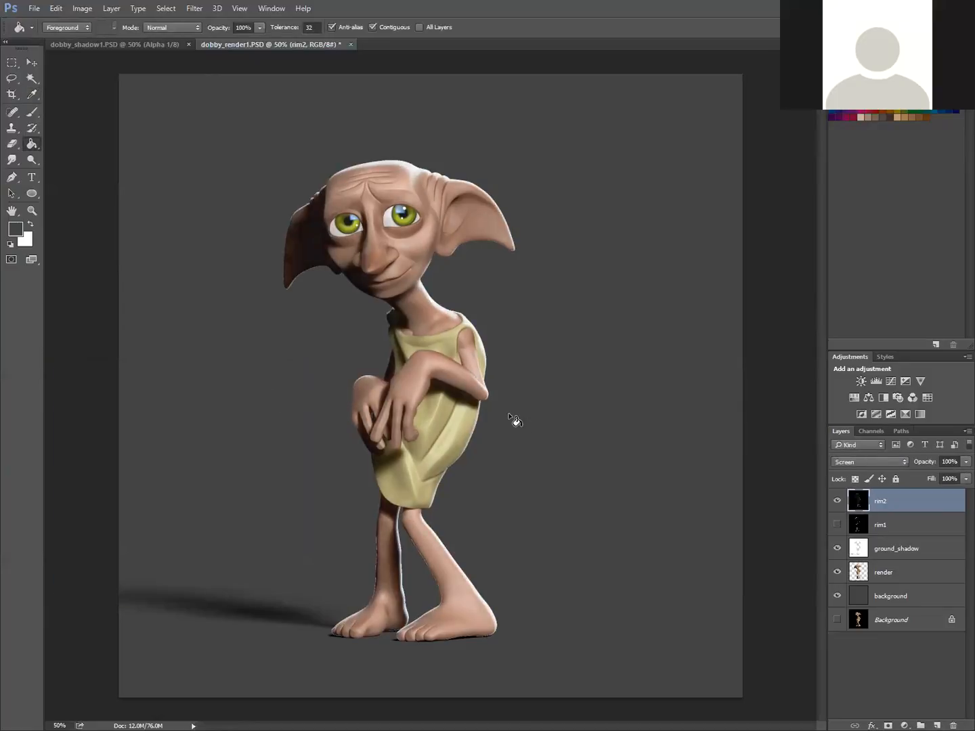
Open the original rim pass dobby_rim1.PSD from the dobby_infiniti folder.
left_click(33, 8)
left_click(45, 34)
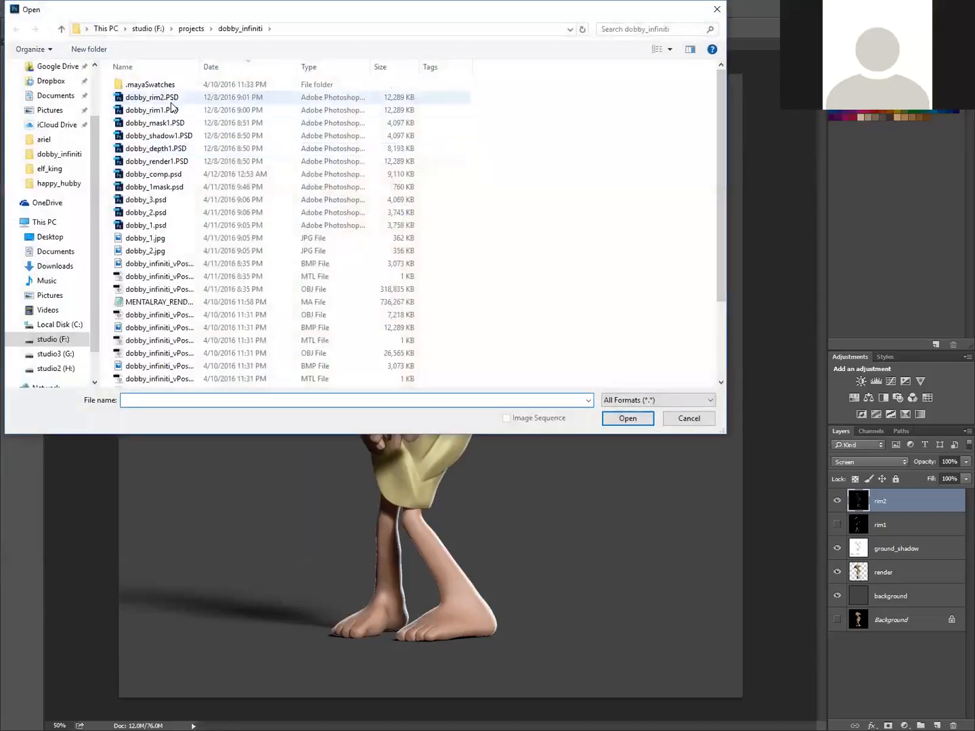
left_click(174, 109)
left_click(622, 418)
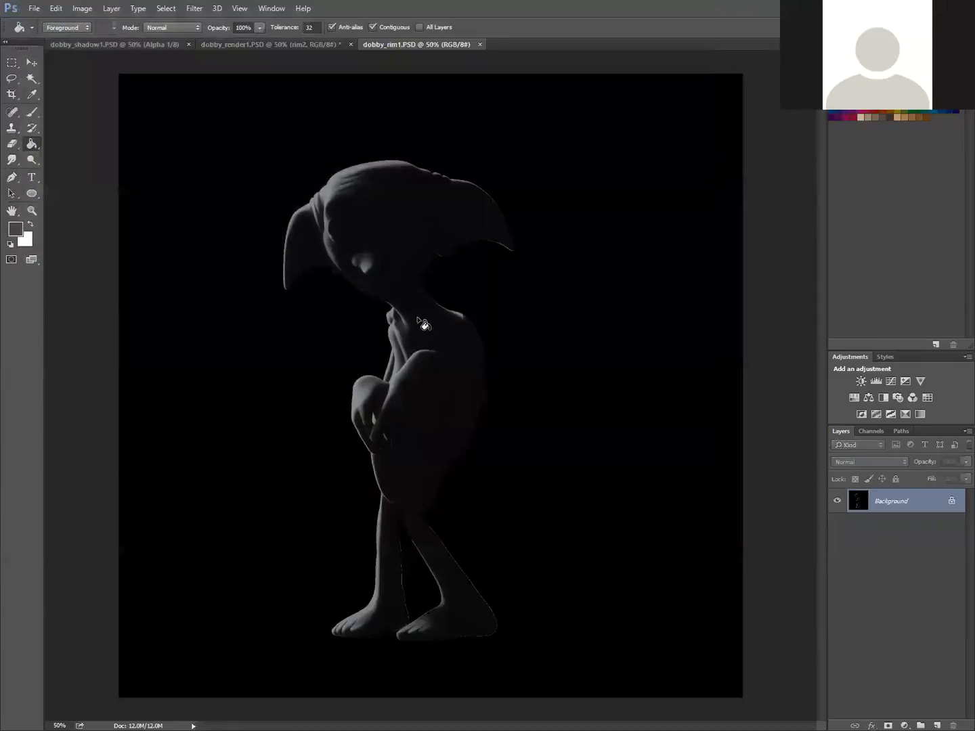
Copy the whole dobby_rim1 image into dobby_render1.PSD as a new top layer and delete the old rim1 layer.
key("ctrl+a")
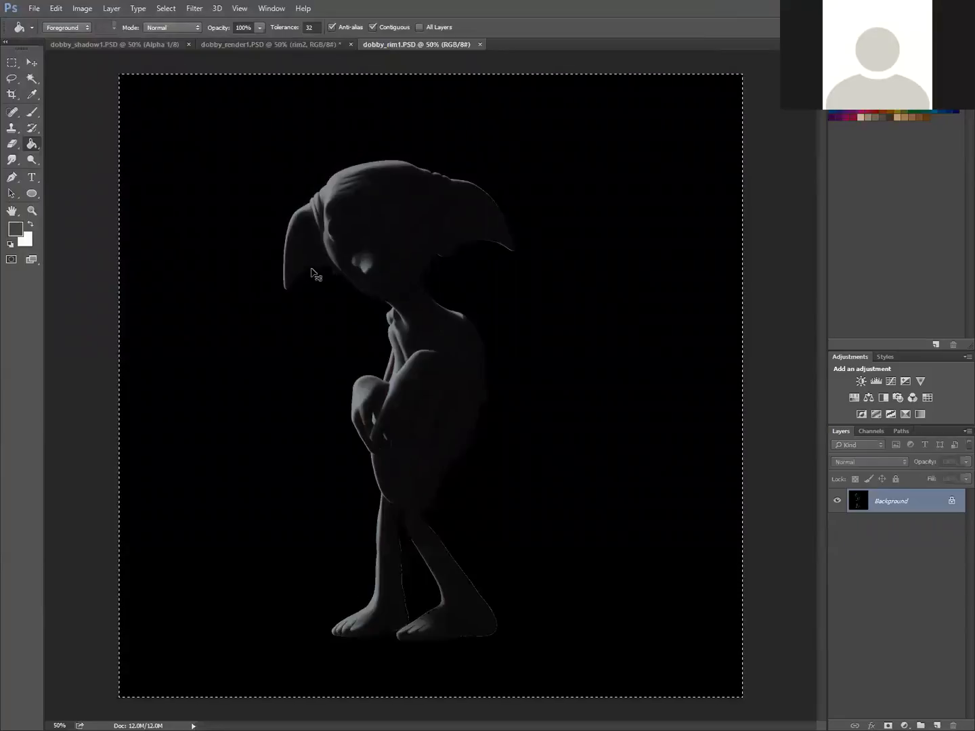
left_click(245, 44)
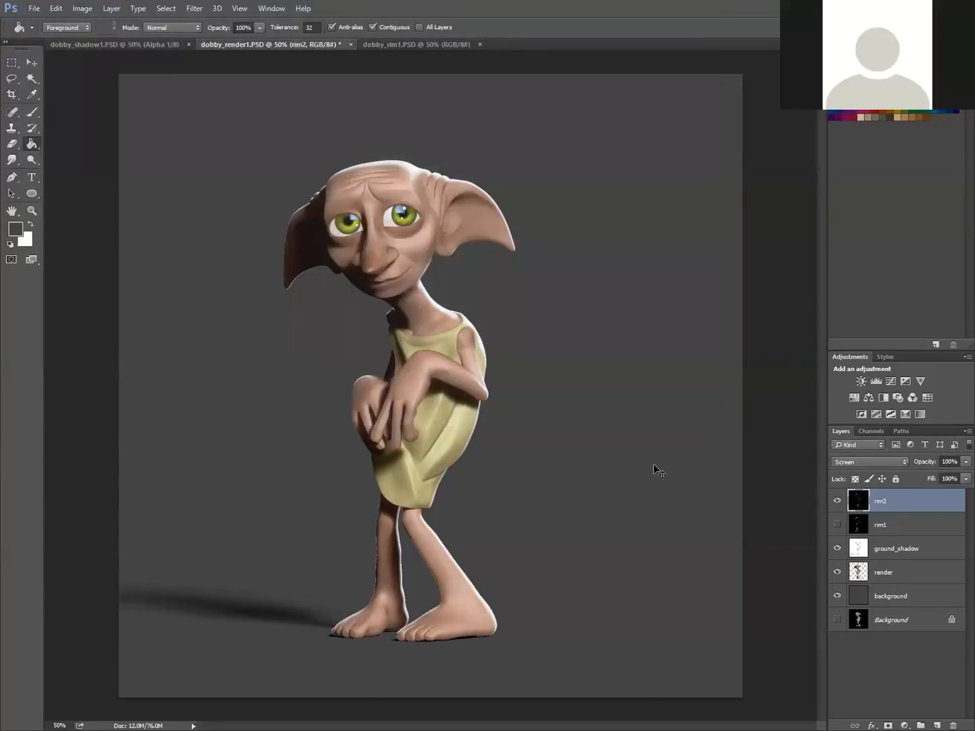
key("ctrl+v")
left_click_drag(865, 550, 953, 724)
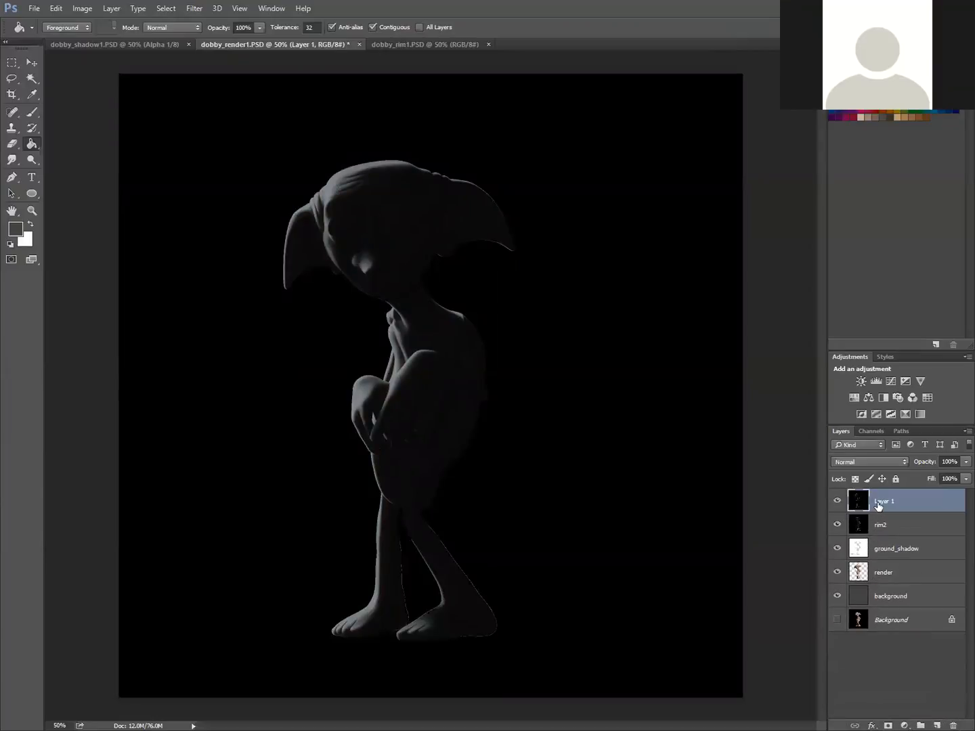
Set the newly pasted rim-light layer's blend mode to Screen and its opacity to 59%.
left_click(861, 464)
left_click(857, 546)
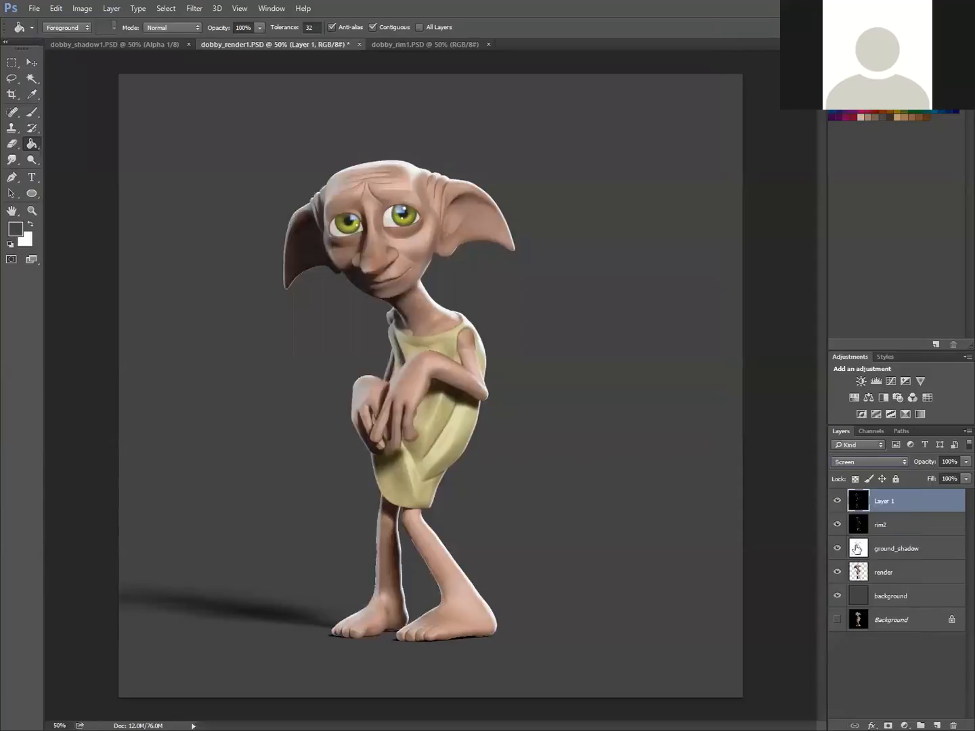
left_click(965, 461)
left_click_drag(962, 473, 946, 471)
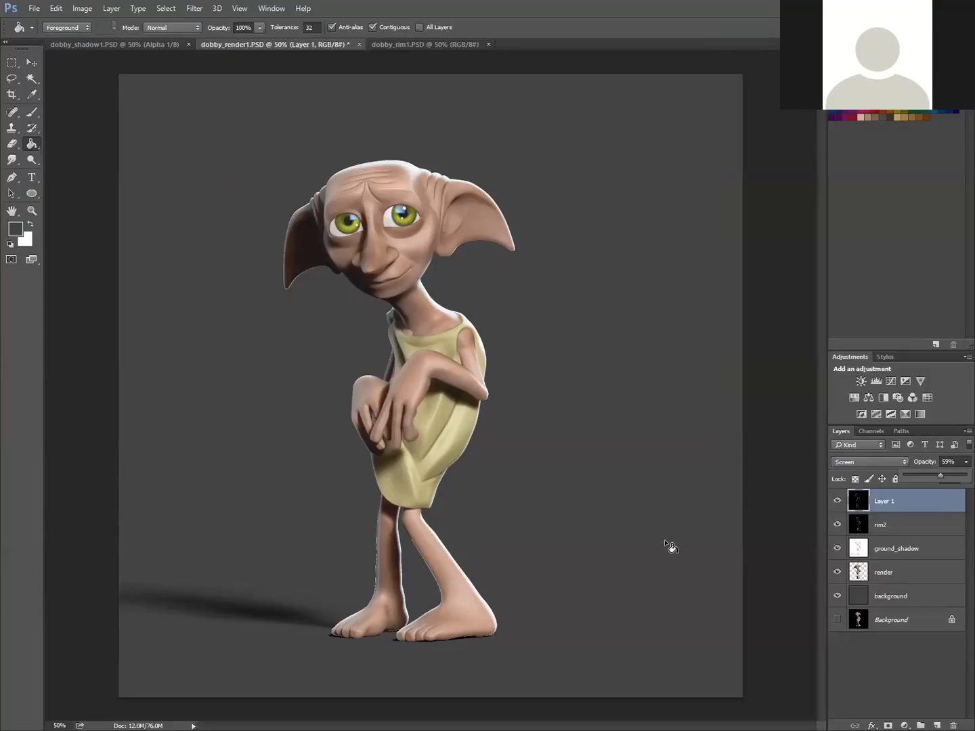
Select the grey background layer and change the background colour swatch from white to light grey.
left_click(900, 595)
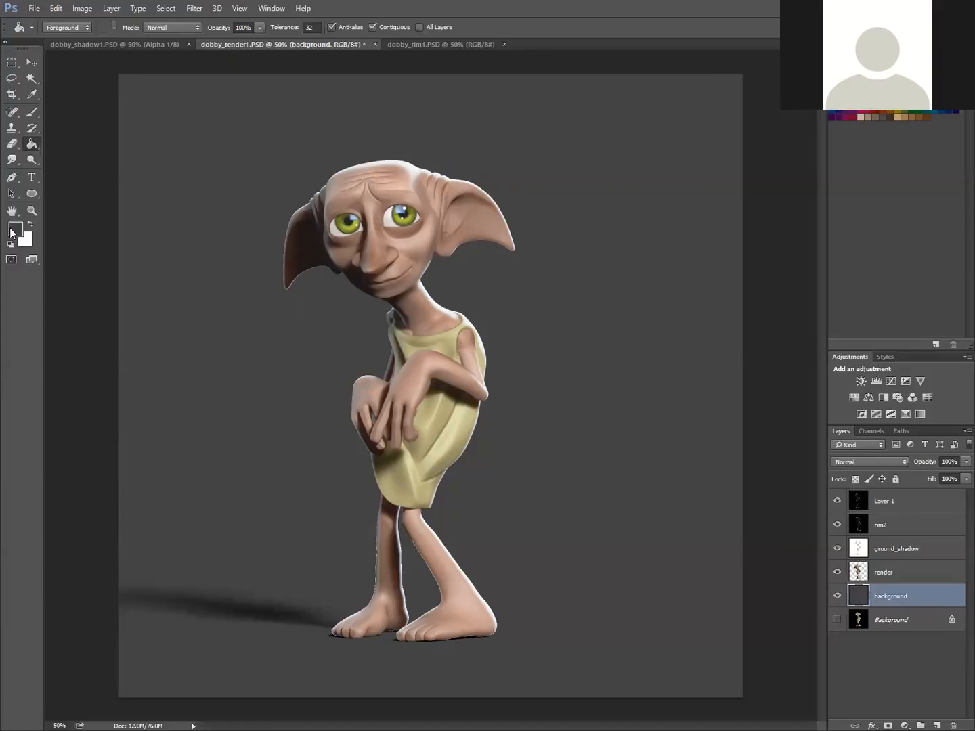
left_click(27, 240)
left_click(399, 346)
left_click_drag(399, 346, 398, 338)
left_click(680, 297)
Fill the background layer with a radial gradient running from a dark grey centre behind the character to light grey edges.
left_click(34, 142)
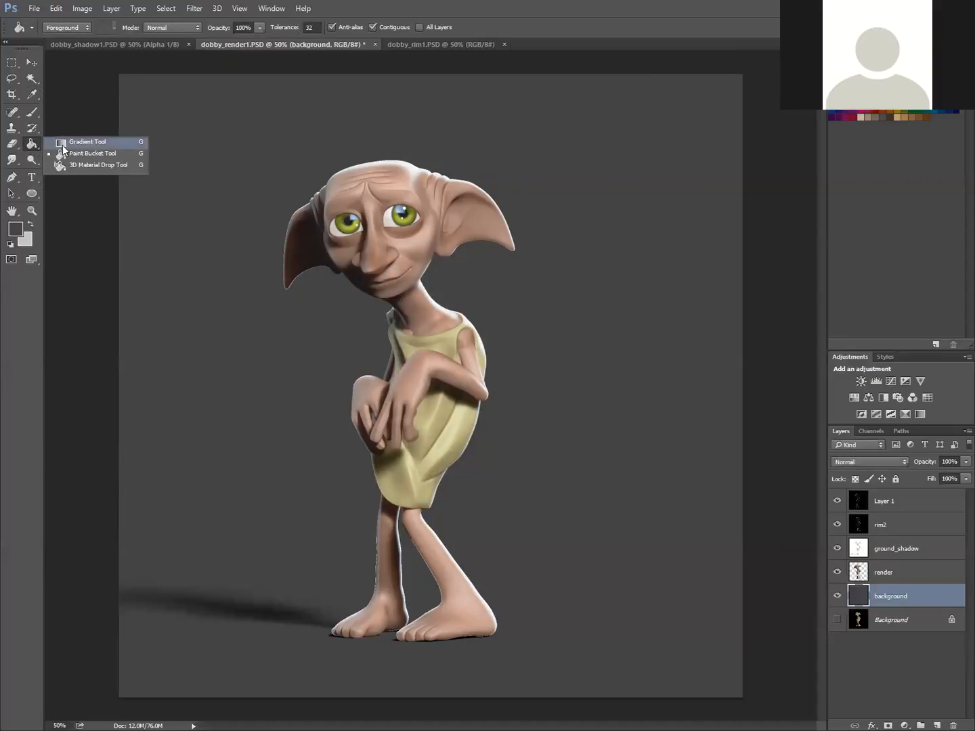
left_click(63, 142)
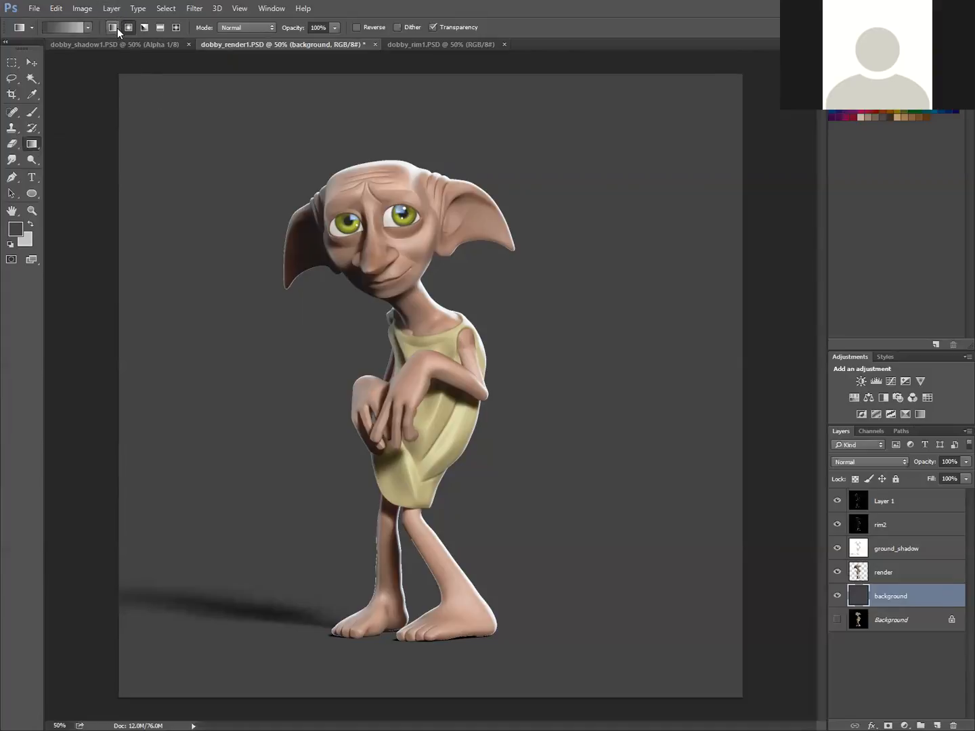
left_click(128, 28)
left_click_drag(607, 206, 206, 643)
left_click_drag(504, 331, 743, 167)
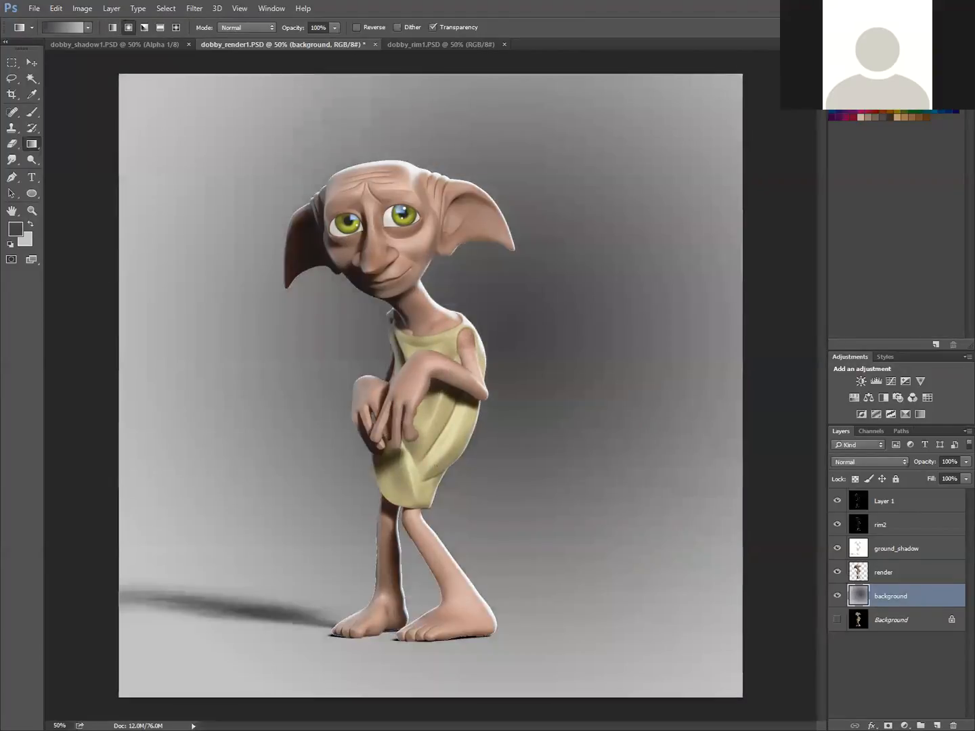
Swap the foreground and background colours and redraw the radial gradient until its light centre sits at the canvas's upper-right edge.
left_click(29, 224)
left_click_drag(572, 253, 443, 393)
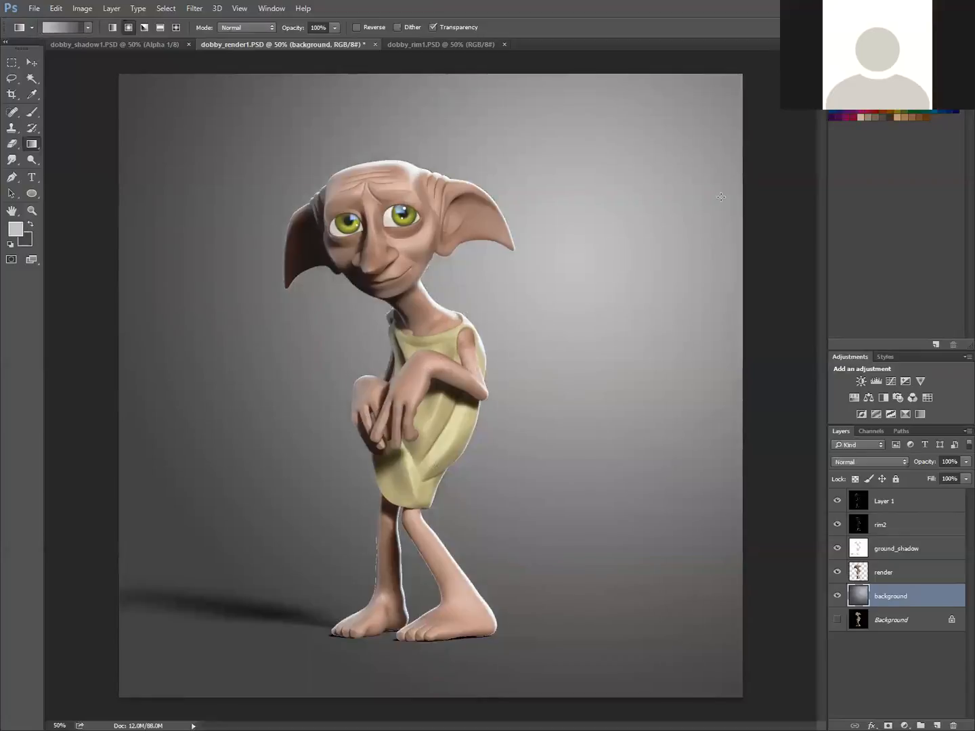
left_click_drag(728, 184, 76, 715)
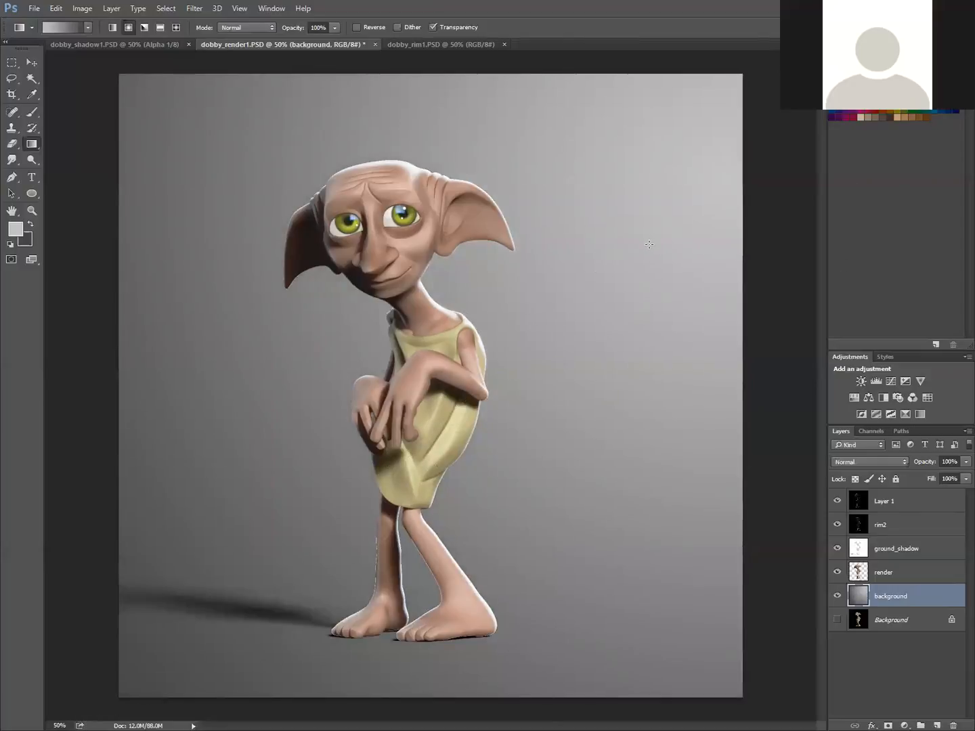
left_click_drag(685, 193, 247, 523)
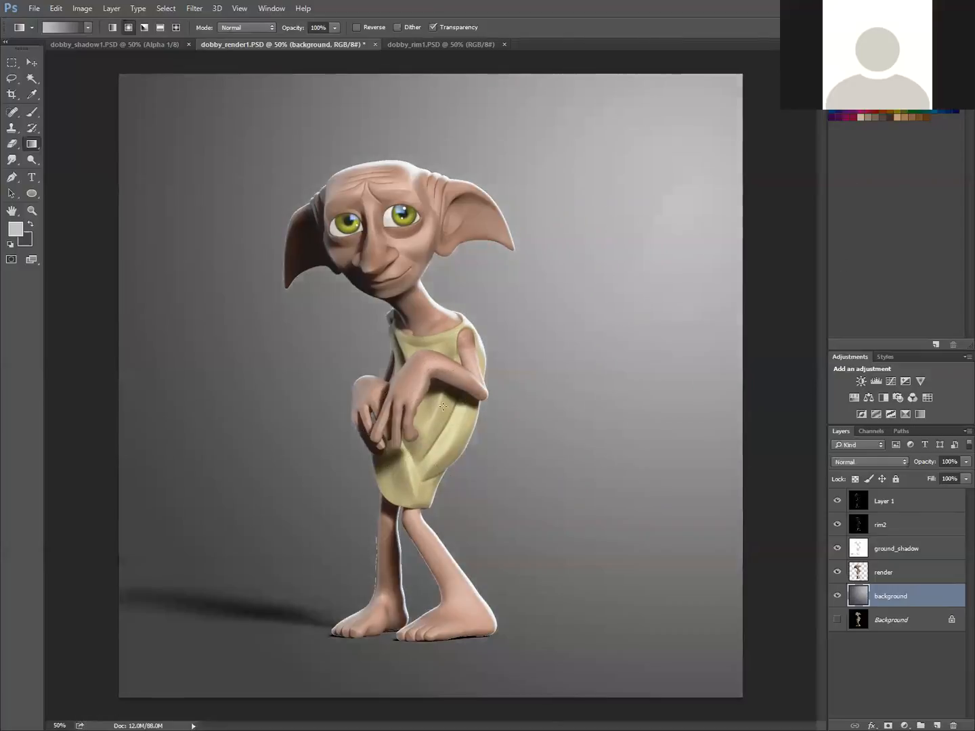
left_click_drag(772, 196, 271, 531)
left_click_drag(748, 189, 63, 581)
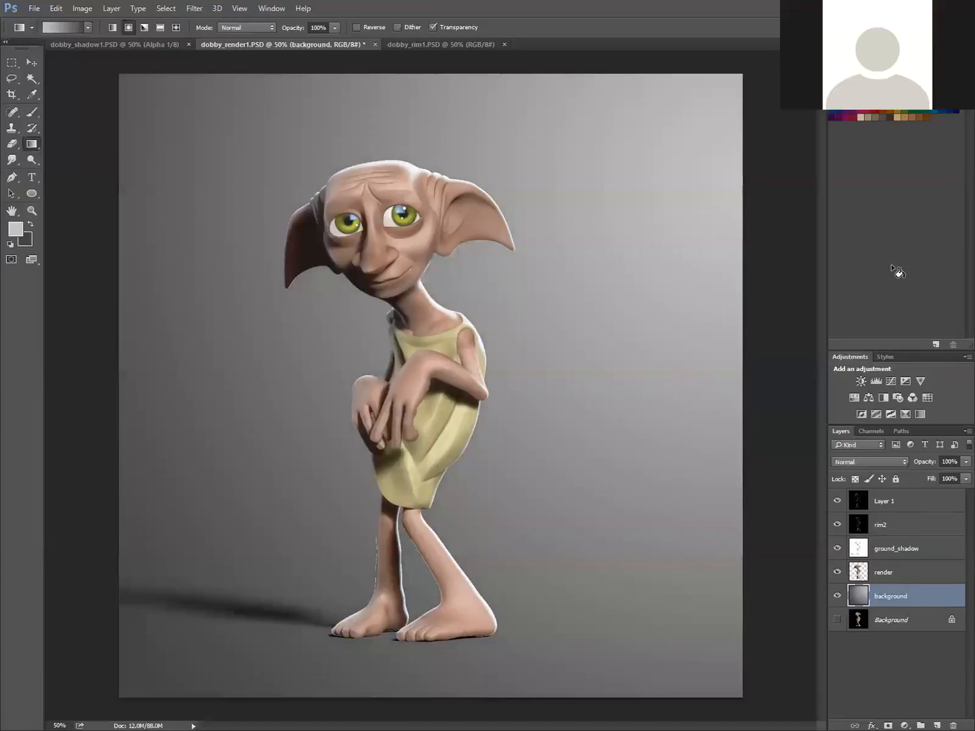
Redraw the background layer's radial gradient from the canvas's upper right edge to its lower-left corner.
left_click_drag(750, 242, 132, 666)
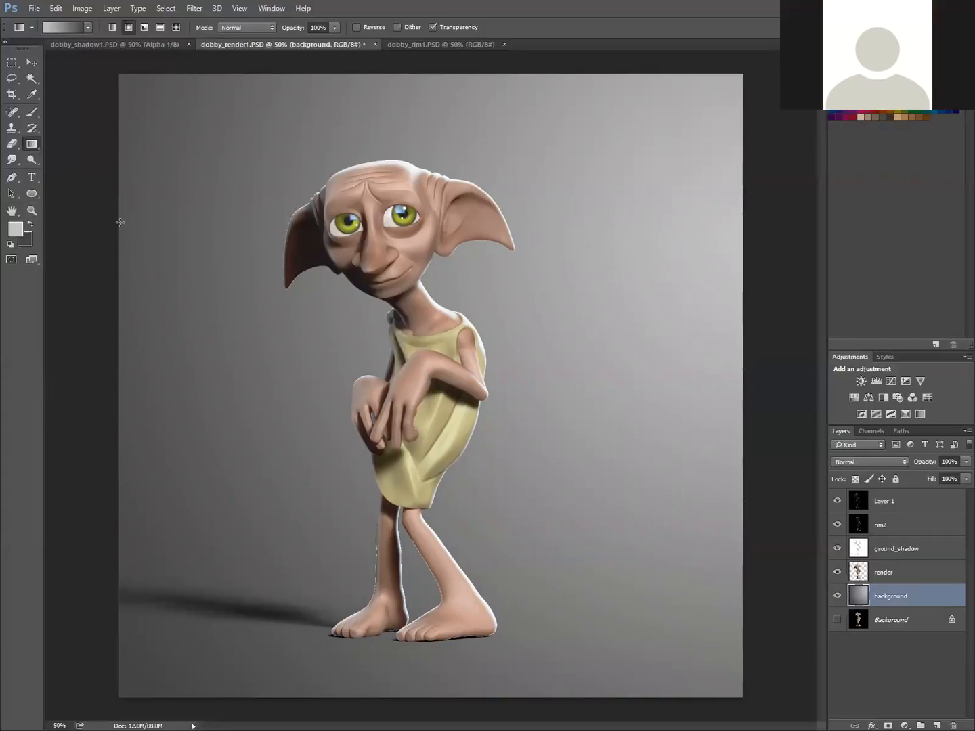
left_click(893, 507)
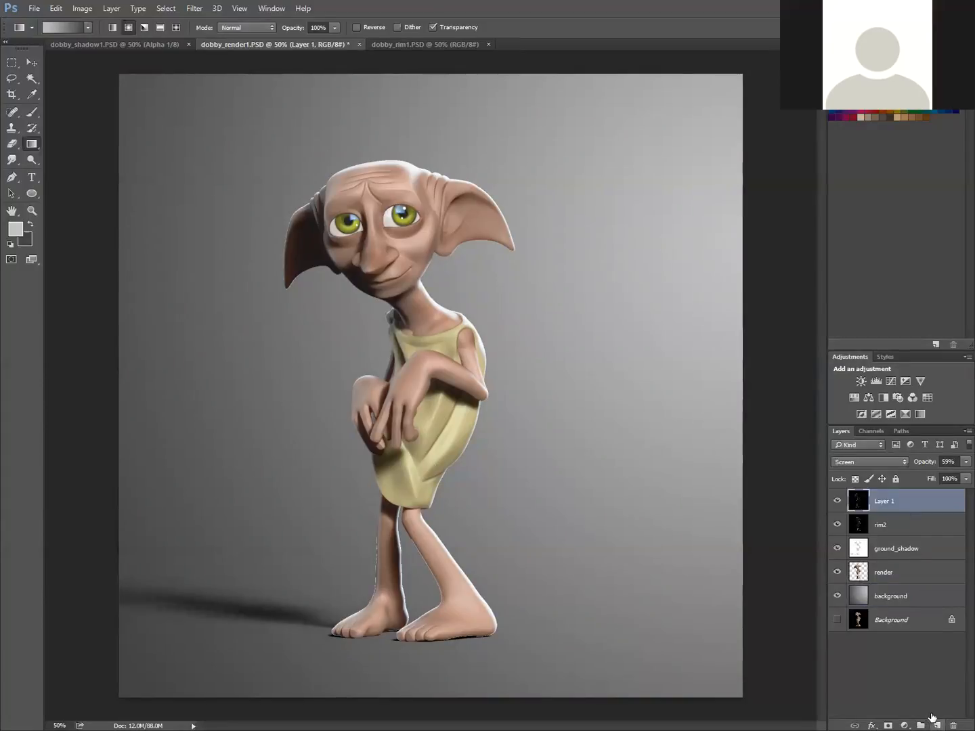
left_click(935, 724)
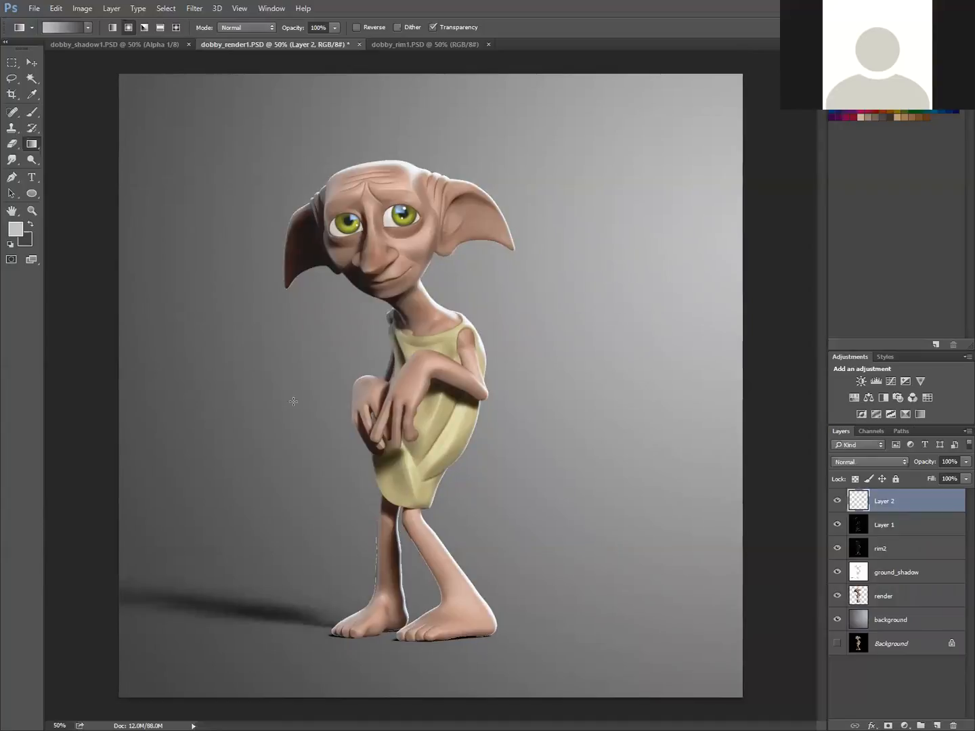
left_click(32, 111)
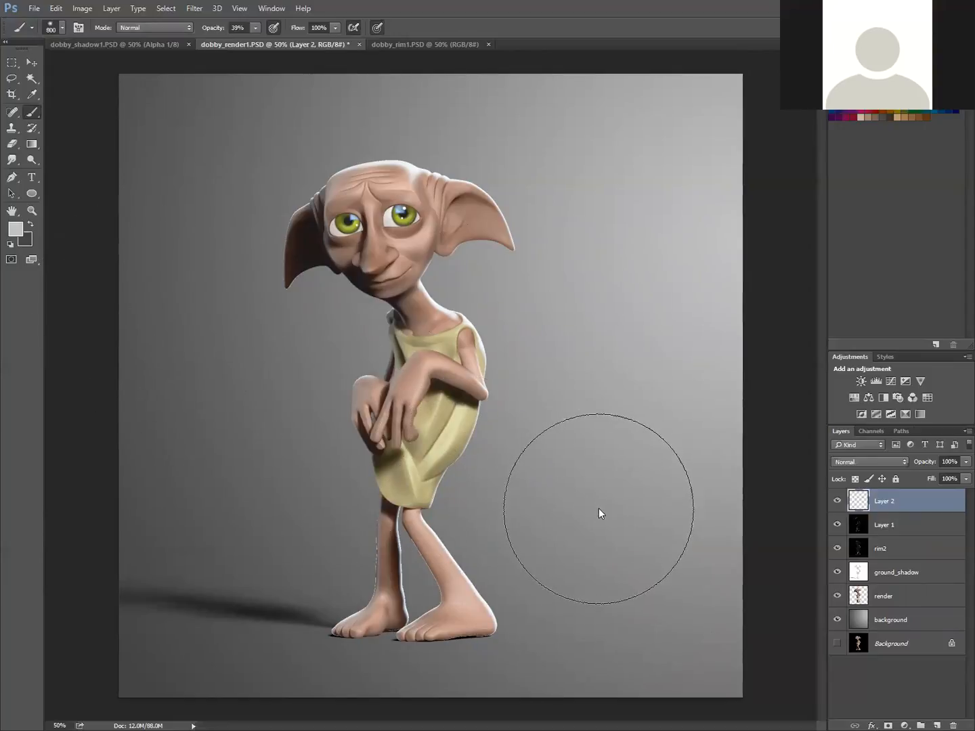
key("bracketleft")
key("bracketleft")
key("bracketleft")
key("bracketleft")
key("bracketleft")
key("bracketleft")
key("bracketleft")
key("bracketleft")
key("bracketleft")
key("bracketleft")
key("bracketleft")
key("bracketleft")
key("bracketleft")
key("bracketleft")
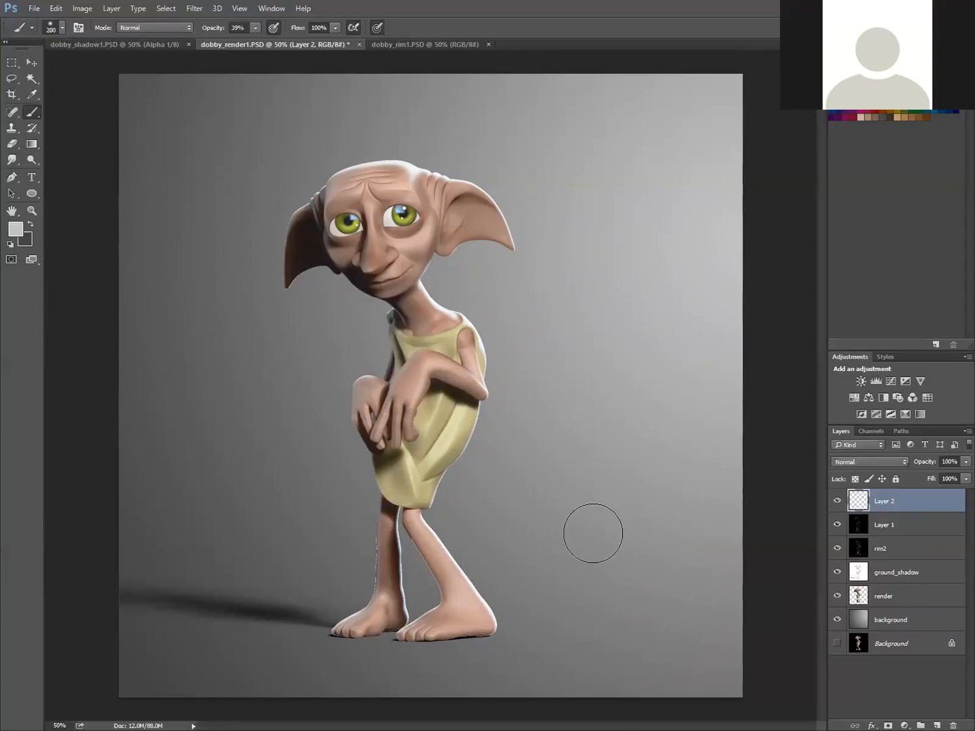
key("bracketleft")
key("bracketleft")
key("bracketleft")
left_click(15, 228)
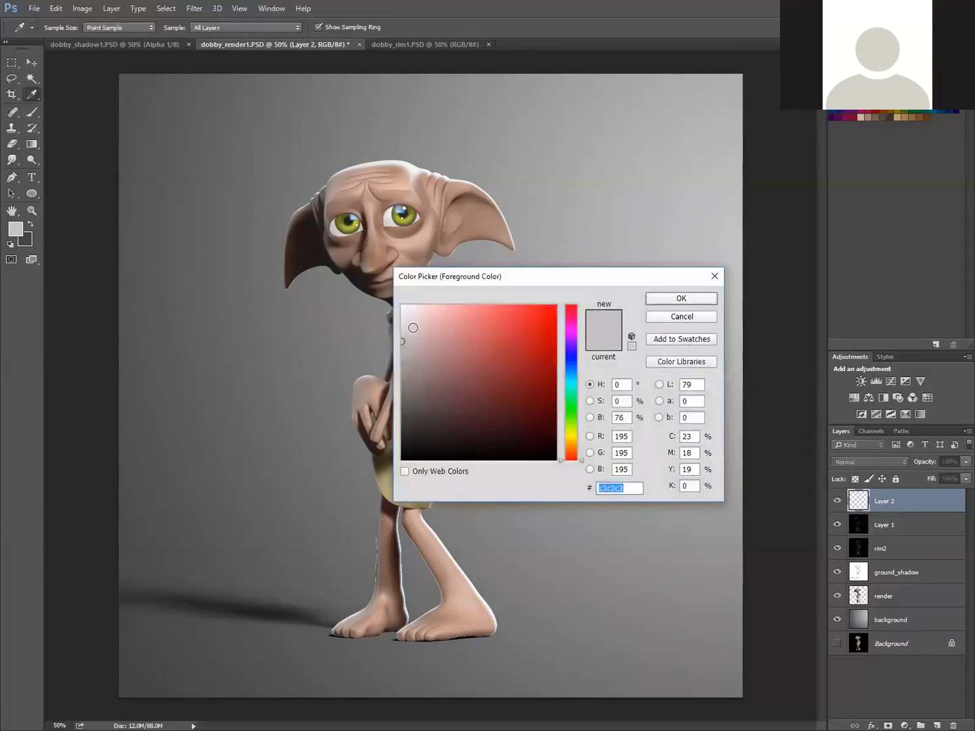
left_click(398, 319)
left_click(681, 298)
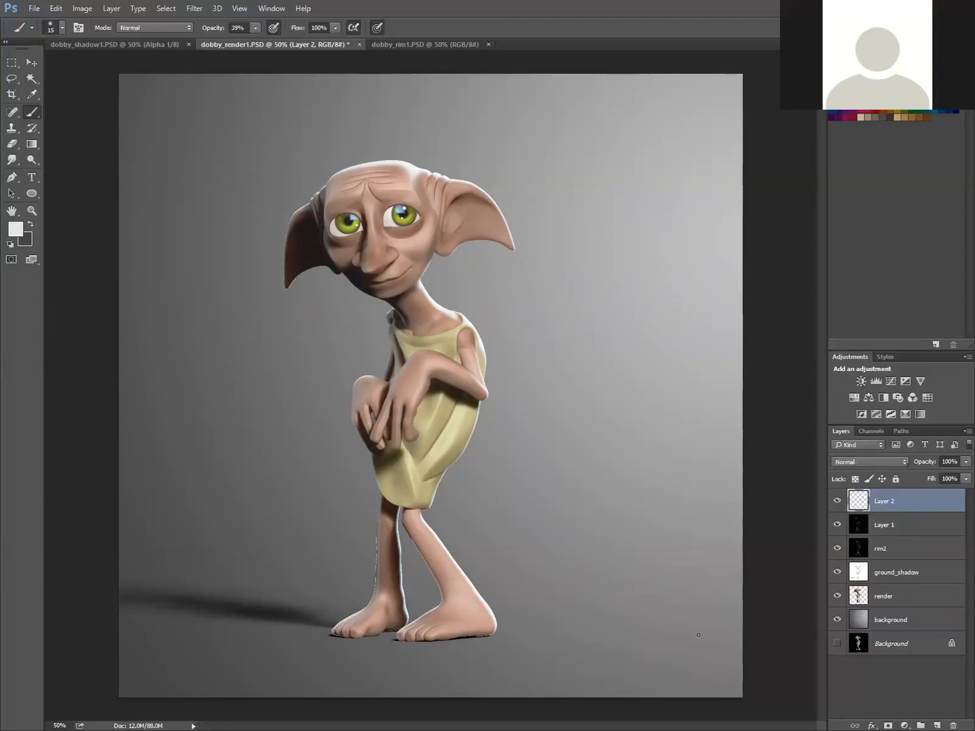
mouse_move(668, 672)
left_mouse_down()
mouse_move(657, 687)
mouse_move(732, 656)
left_mouse_up()
mouse_move(847, 500)
left_mouse_down()
mouse_move(893, 557)
mouse_move(953, 722)
left_mouse_up()
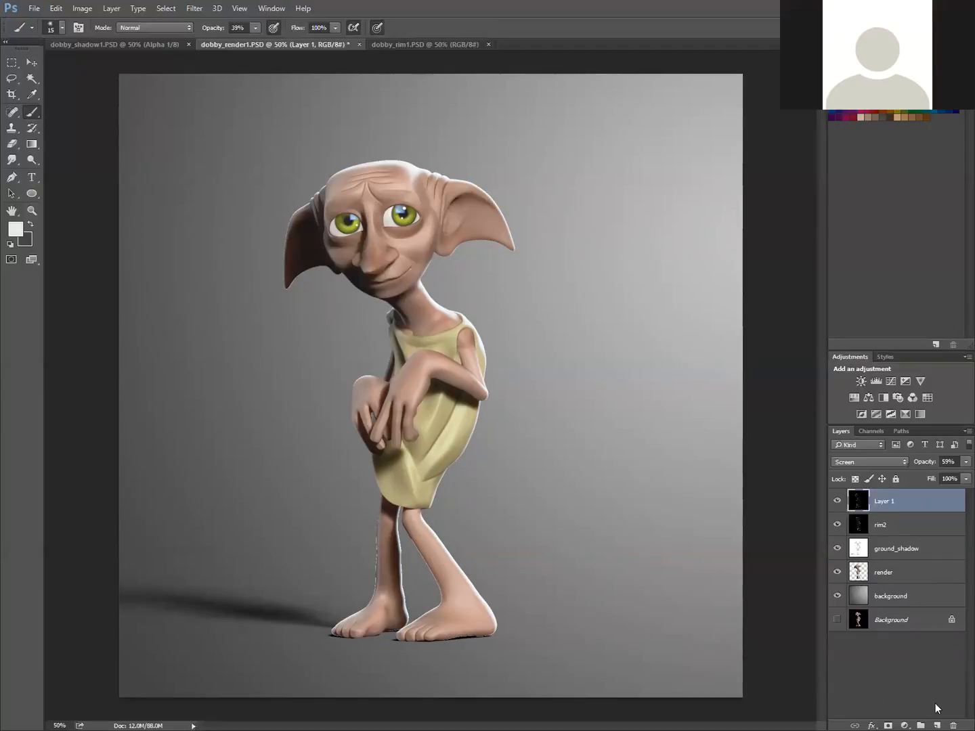
Add a new empty layer above the rim-light layers and set the foreground colour to white (ffffff).
left_click(936, 725)
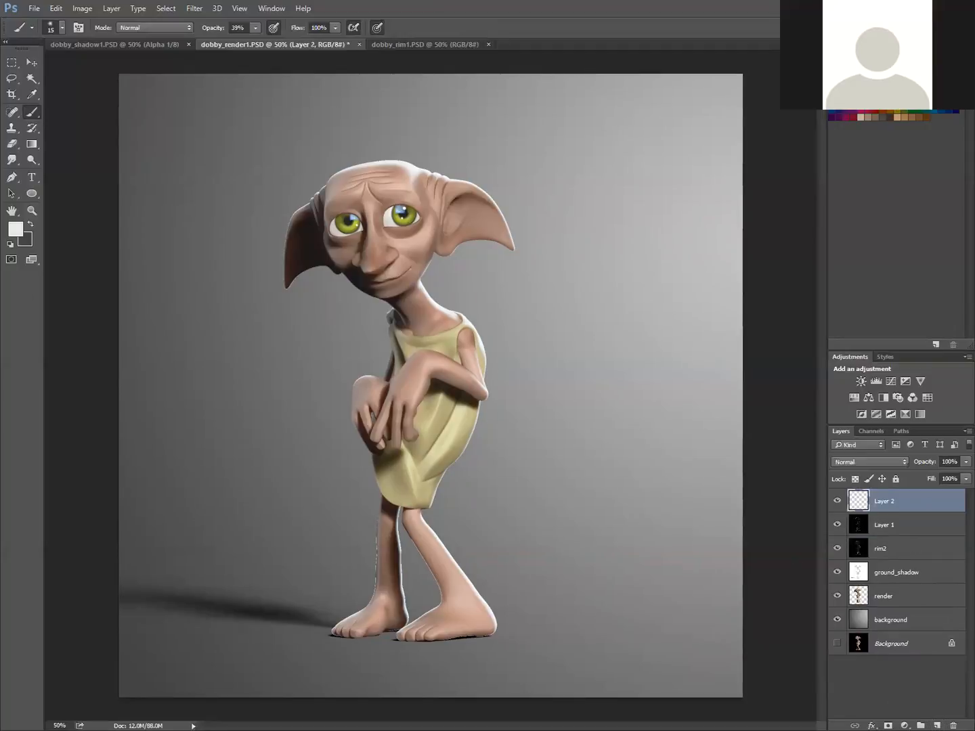
left_click(14, 229)
left_click_drag(404, 310, 389, 300)
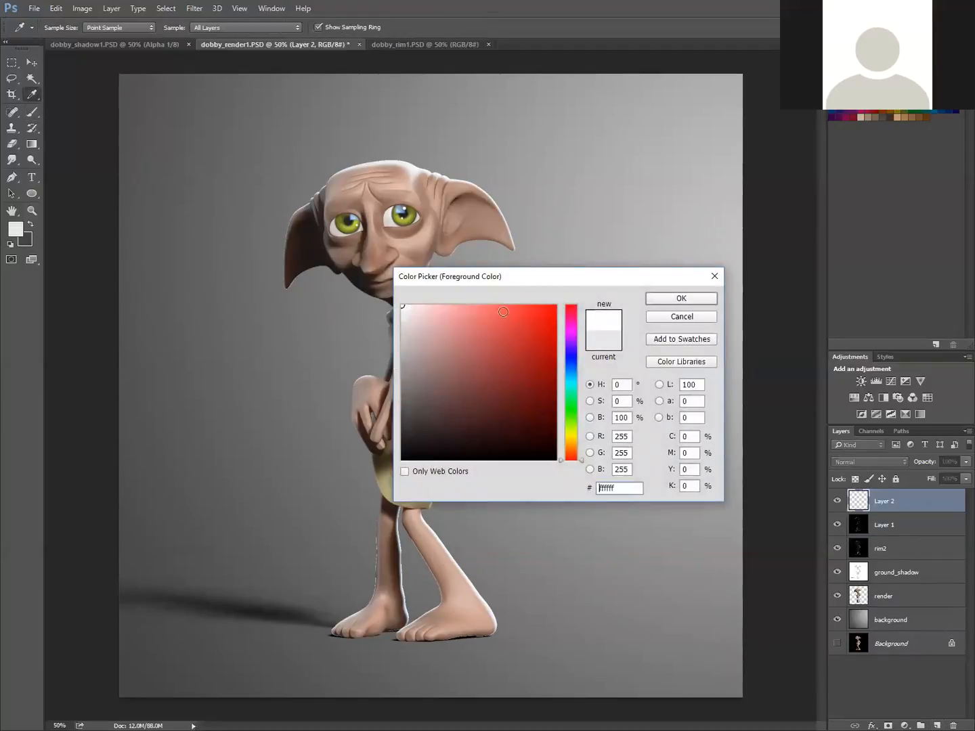
left_click(654, 302)
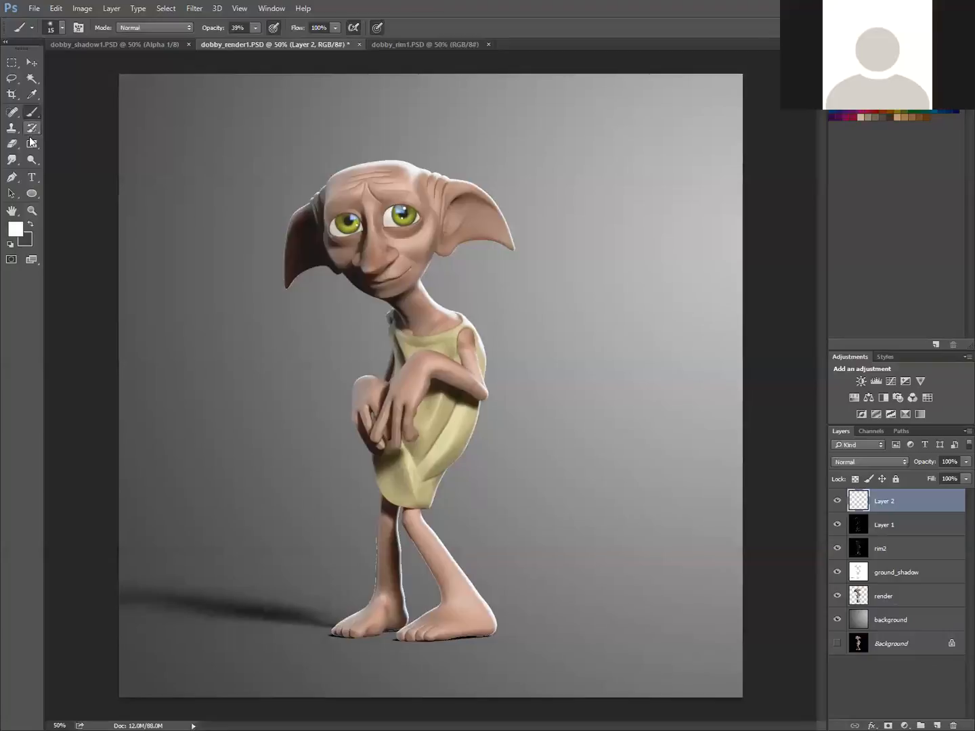
Add a 40 pt credit line with the artist's full name followed by "- Modeling 1" near the canvas's lower-right corner and shift it inside the canvas.
left_click(32, 177)
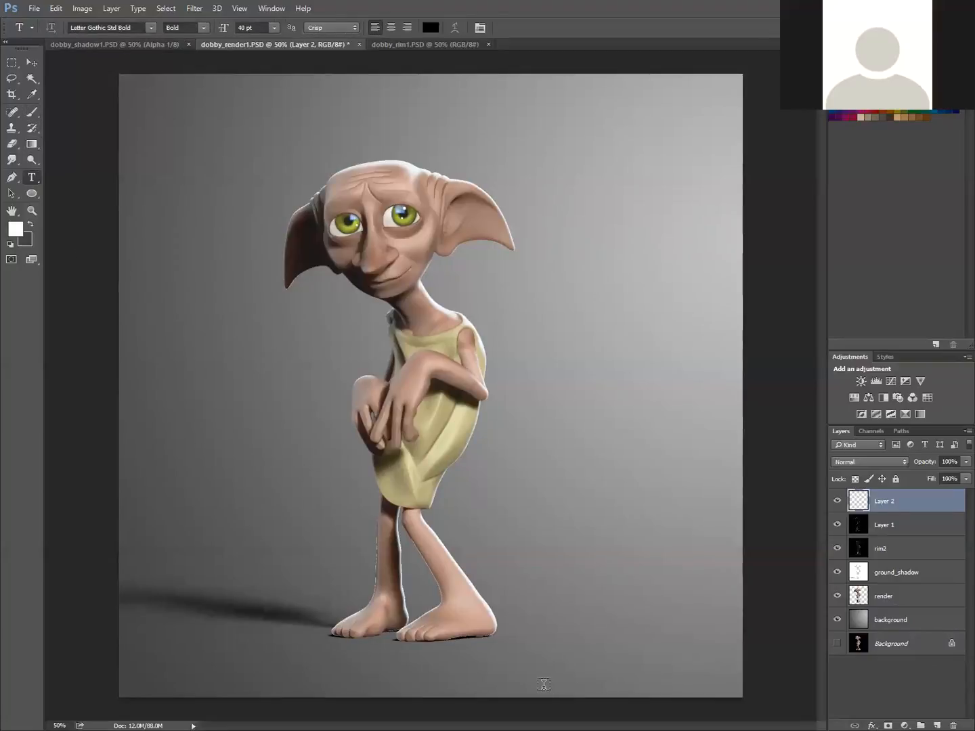
left_click(544, 687)
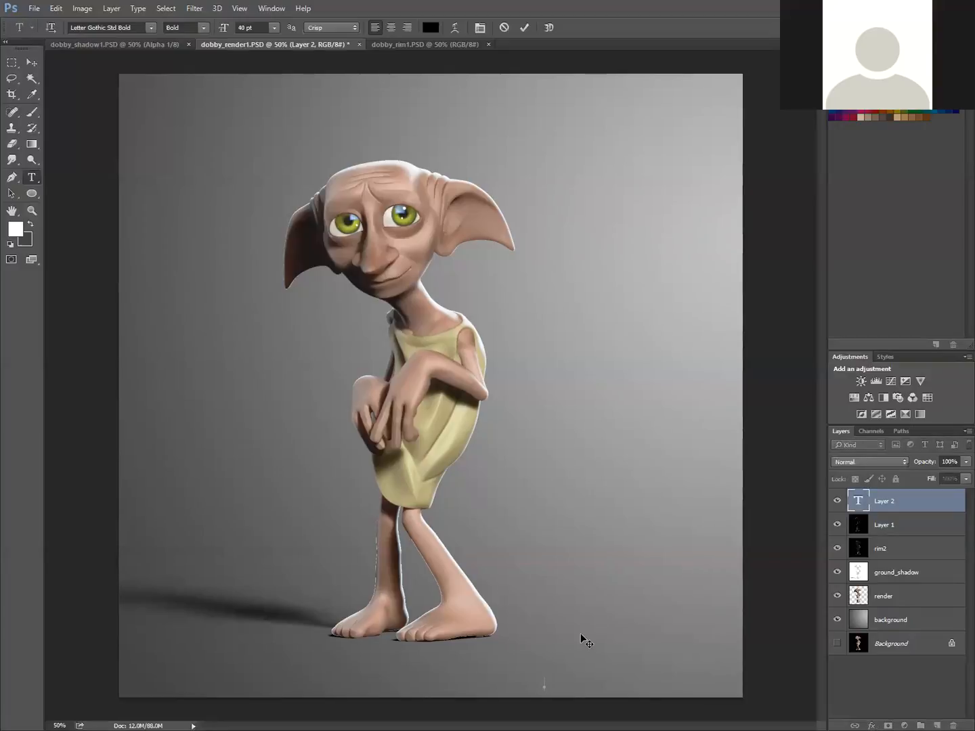
type("Charles Ellison - Modeling")
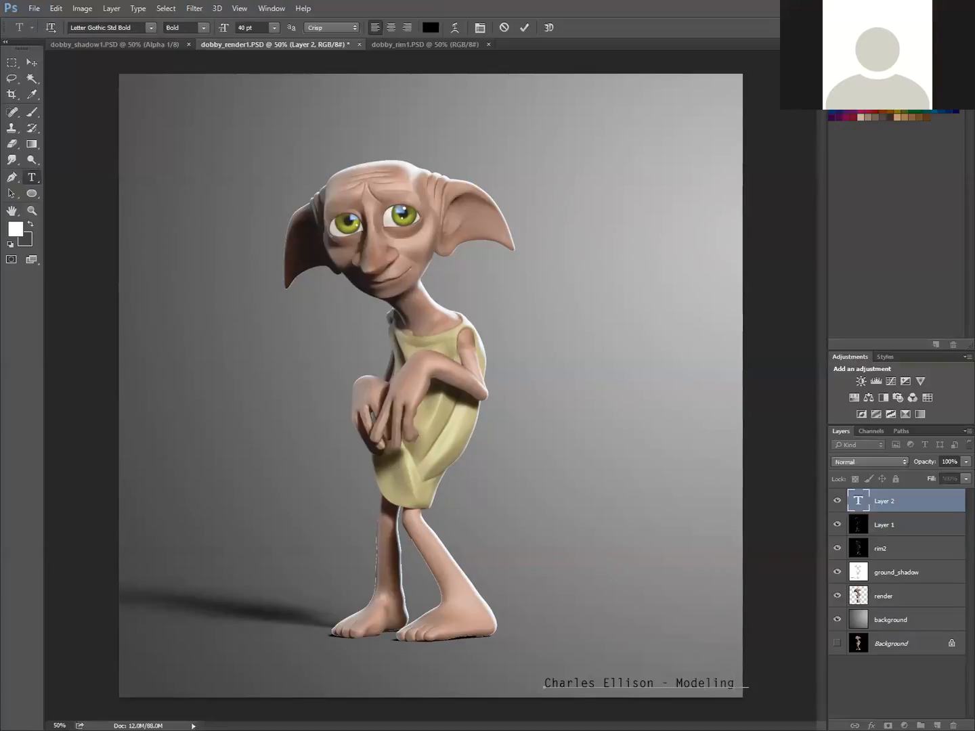
left_click(32, 62)
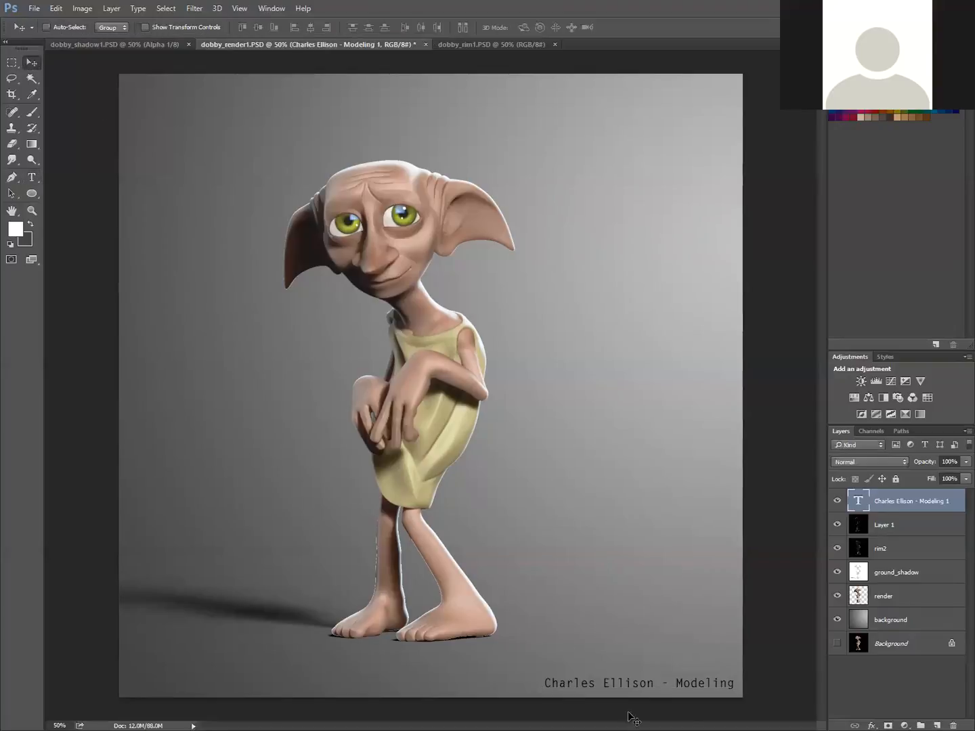
left_click_drag(652, 686, 632, 683)
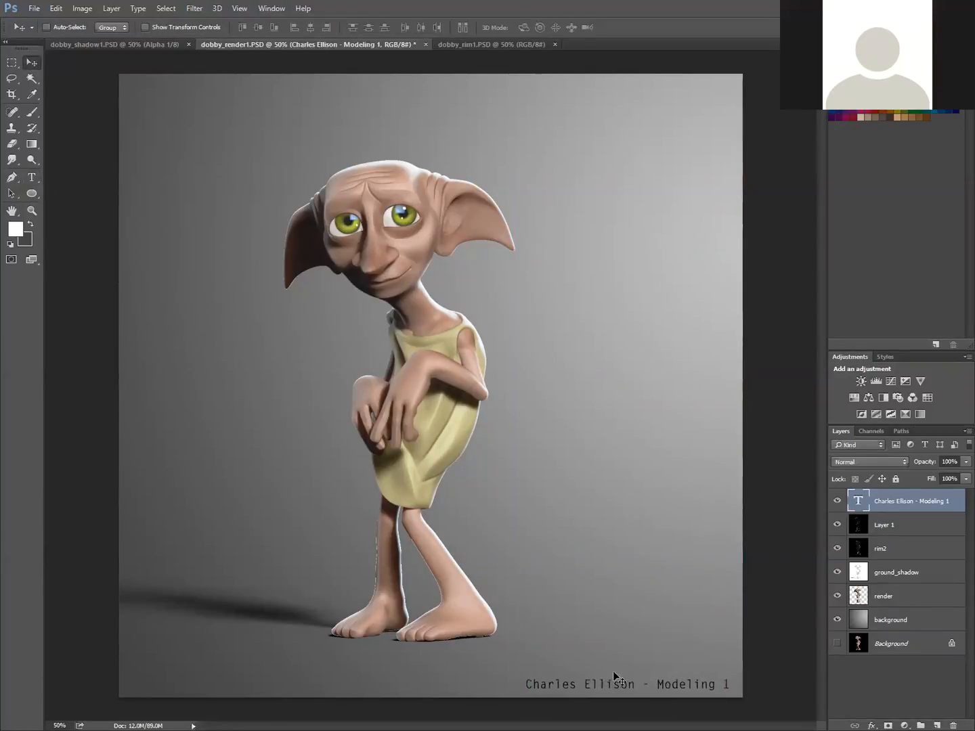
Recolour the whole credit line white and nudge it closer to the canvas's lower-right corner.
left_click(31, 178)
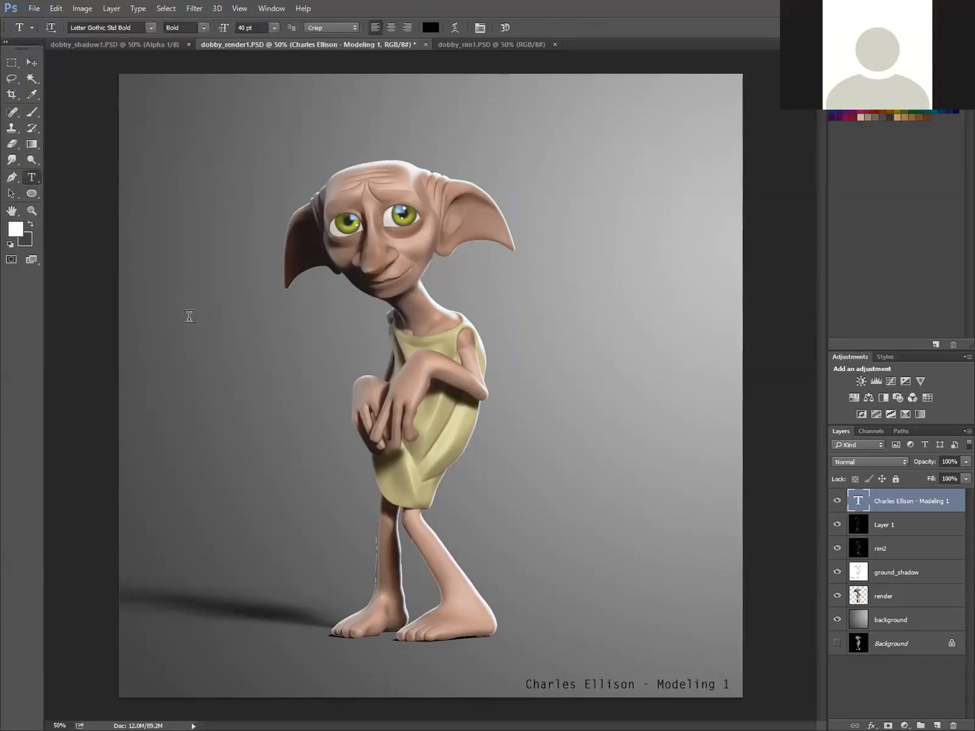
left_click_drag(727, 683, 525, 684)
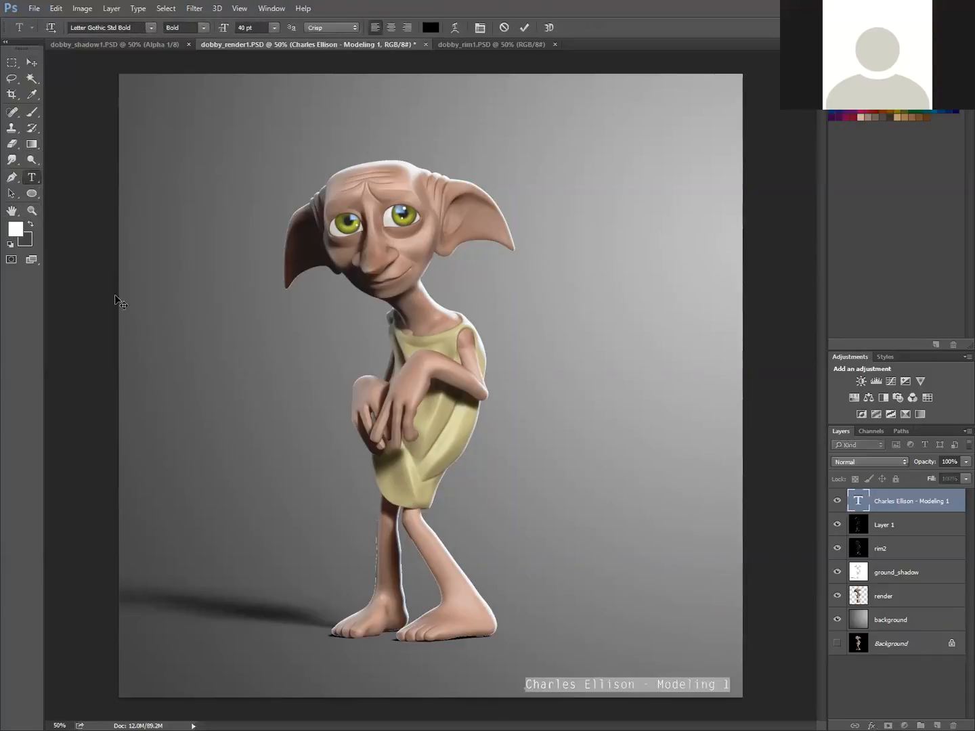
left_click(20, 230)
left_click(680, 301)
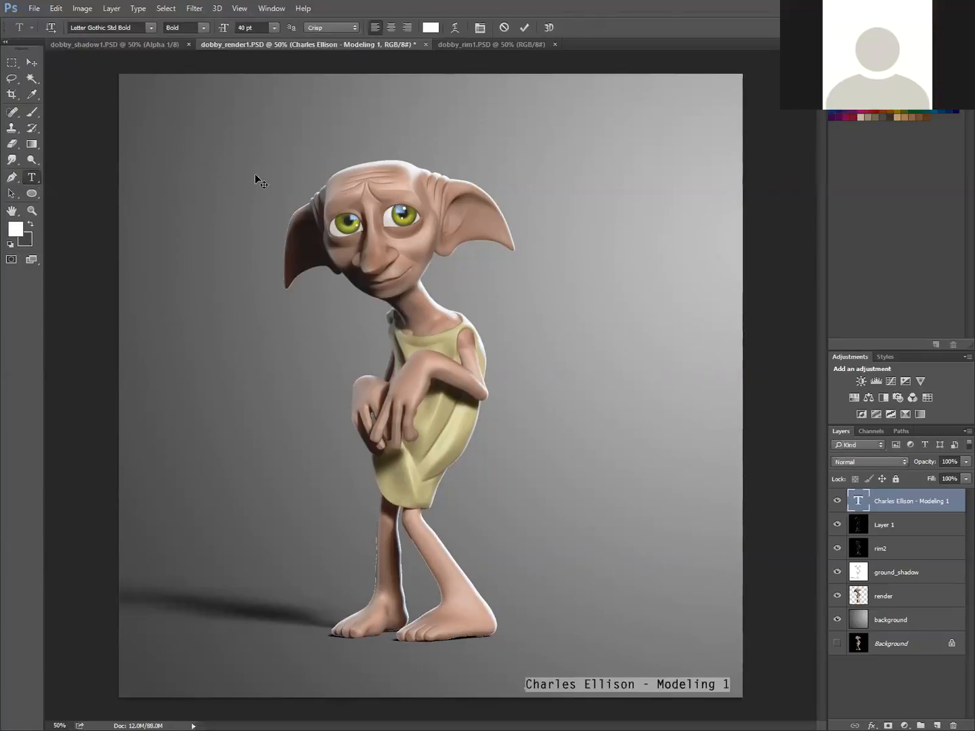
left_click(31, 62)
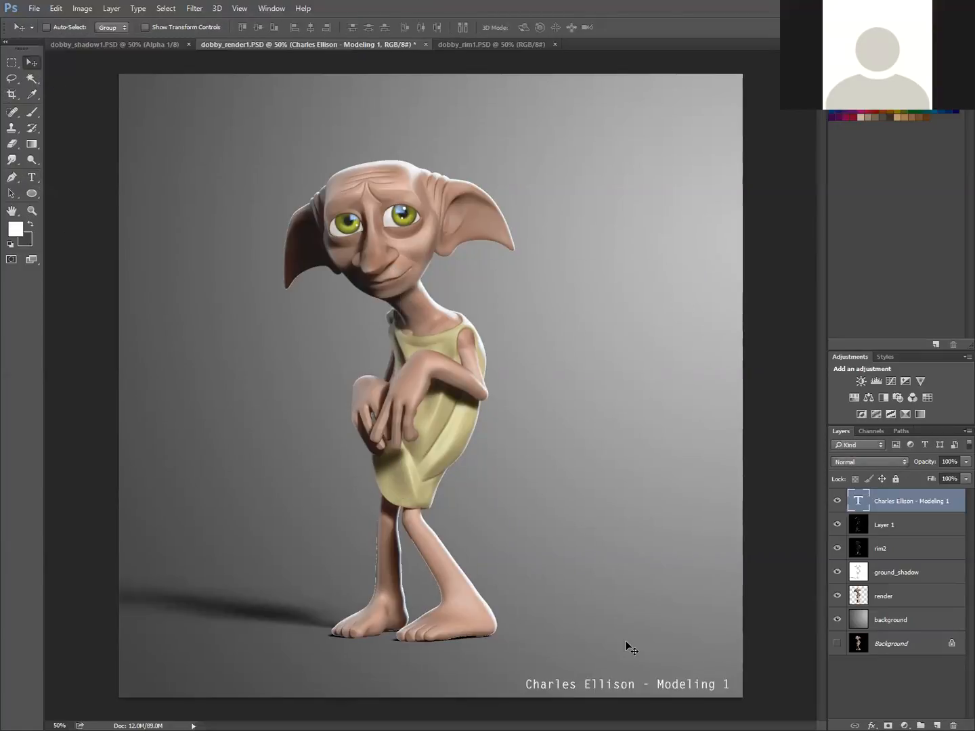
mouse_move(627, 689)
left_mouse_down()
mouse_move(286, 673)
mouse_move(231, 685)
mouse_move(589, 692)
mouse_move(620, 676)
mouse_move(630, 685)
left_mouse_up()
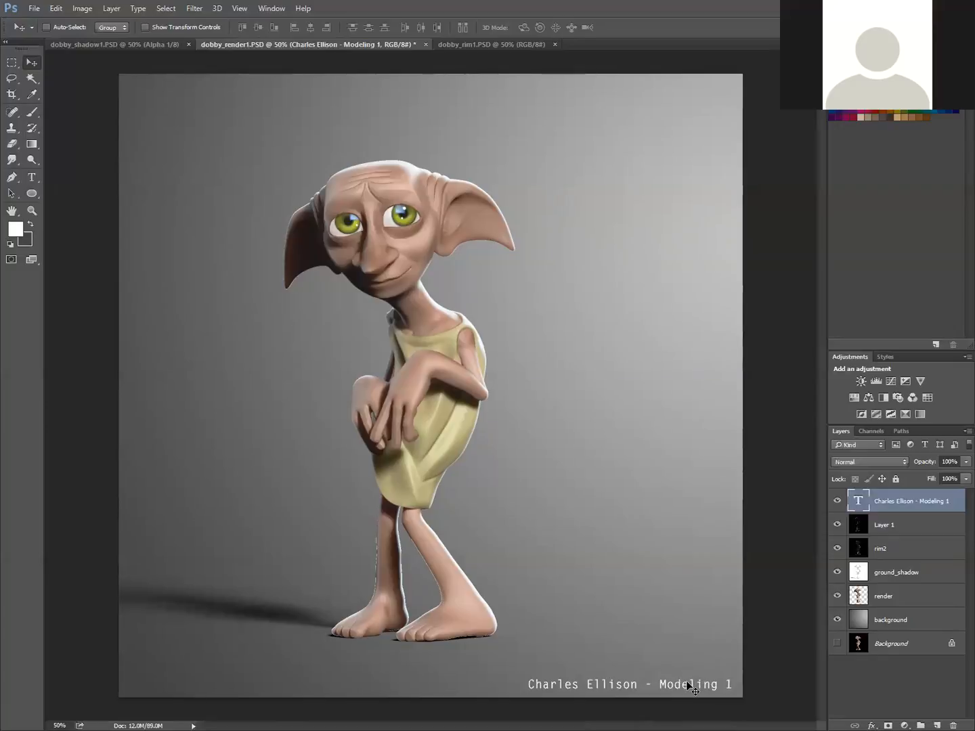
mouse_move(611, 683)
left_mouse_down()
mouse_move(575, 634)
mouse_move(613, 666)
mouse_move(594, 677)
mouse_move(606, 679)
left_mouse_up()
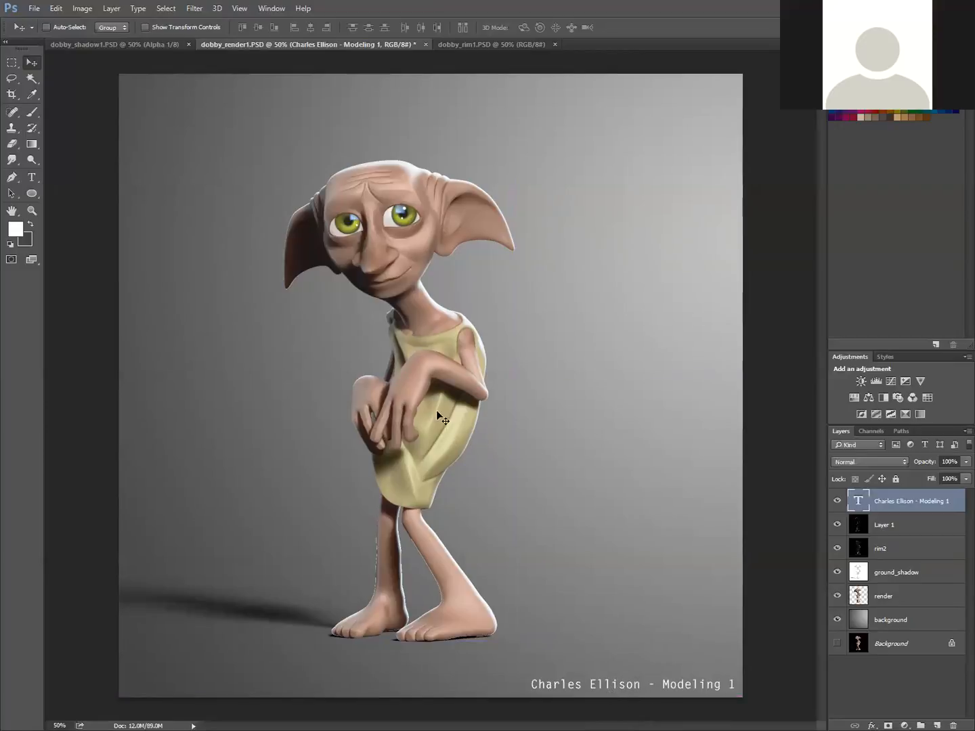
Change the foreground colour to light grey (ededed) and apply it to the entire credit line.
left_click(16, 229)
left_click(402, 317)
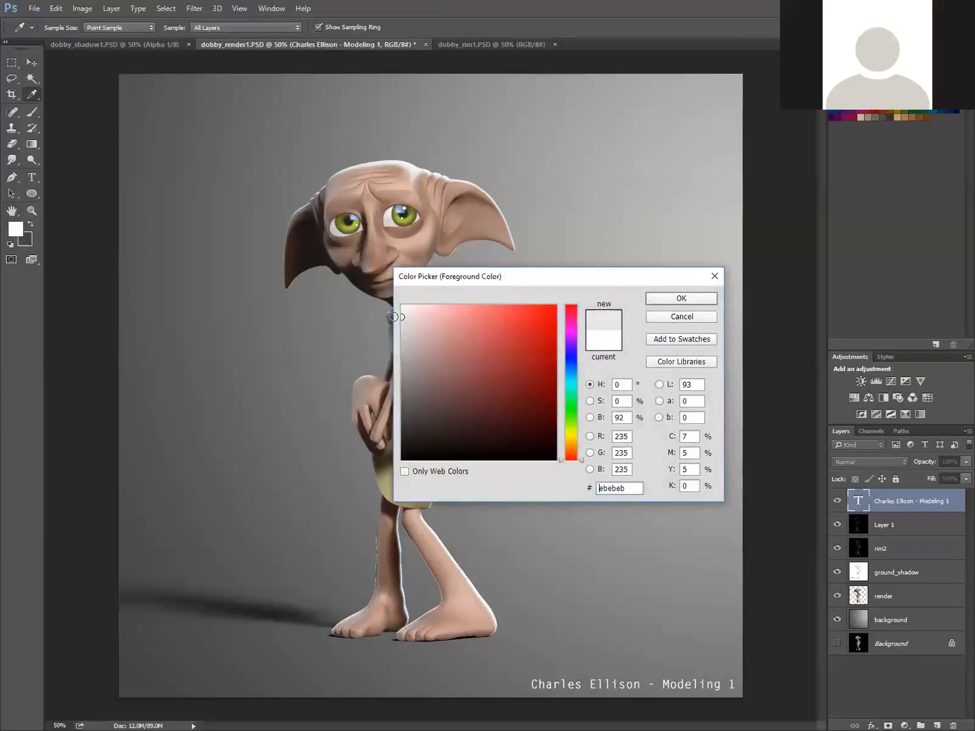
left_click(681, 298)
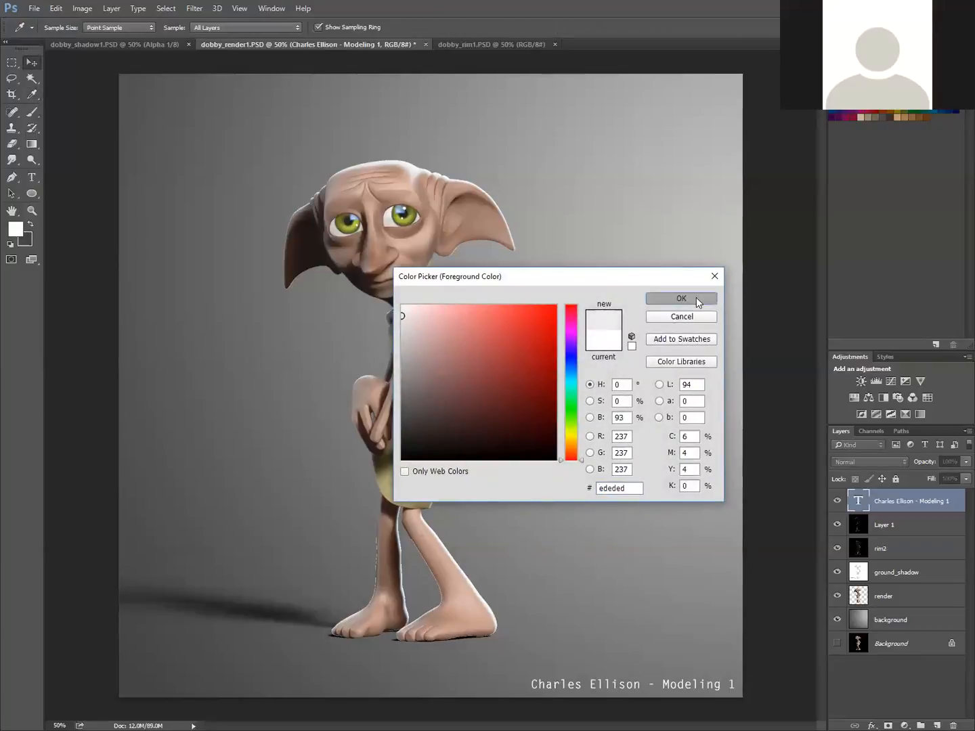
left_click(33, 176)
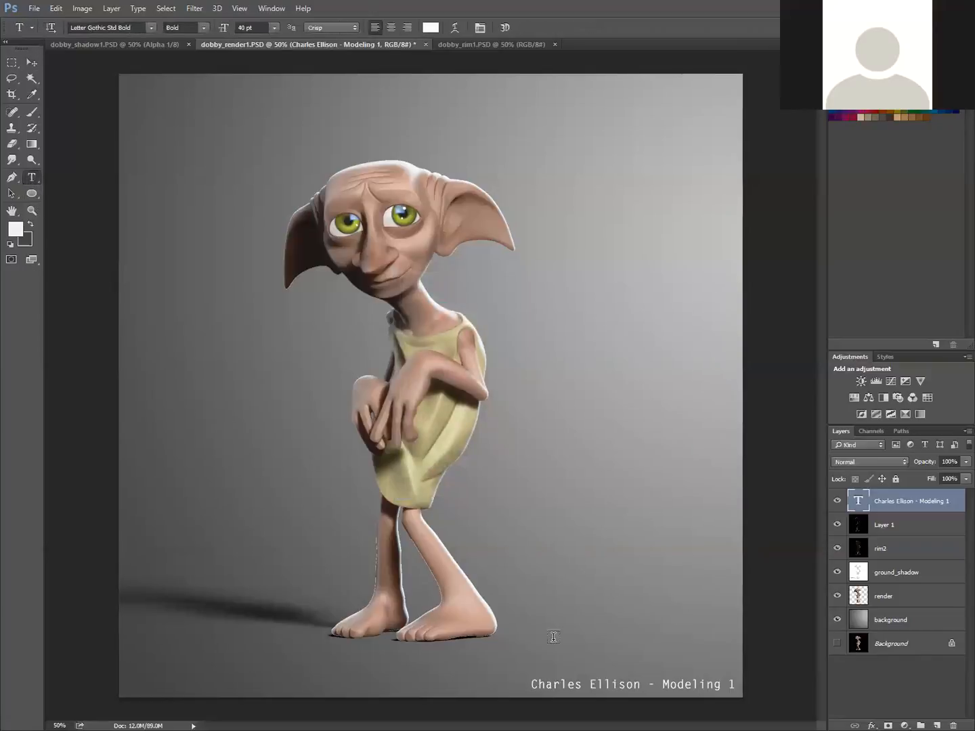
left_click_drag(732, 685, 527, 667)
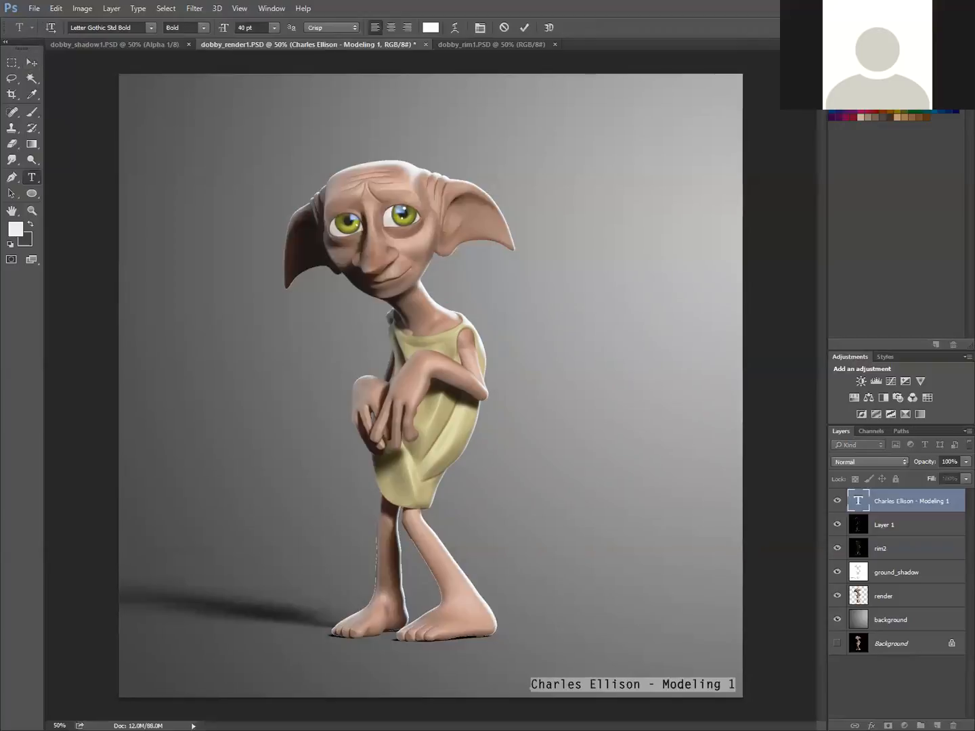
left_click(16, 228)
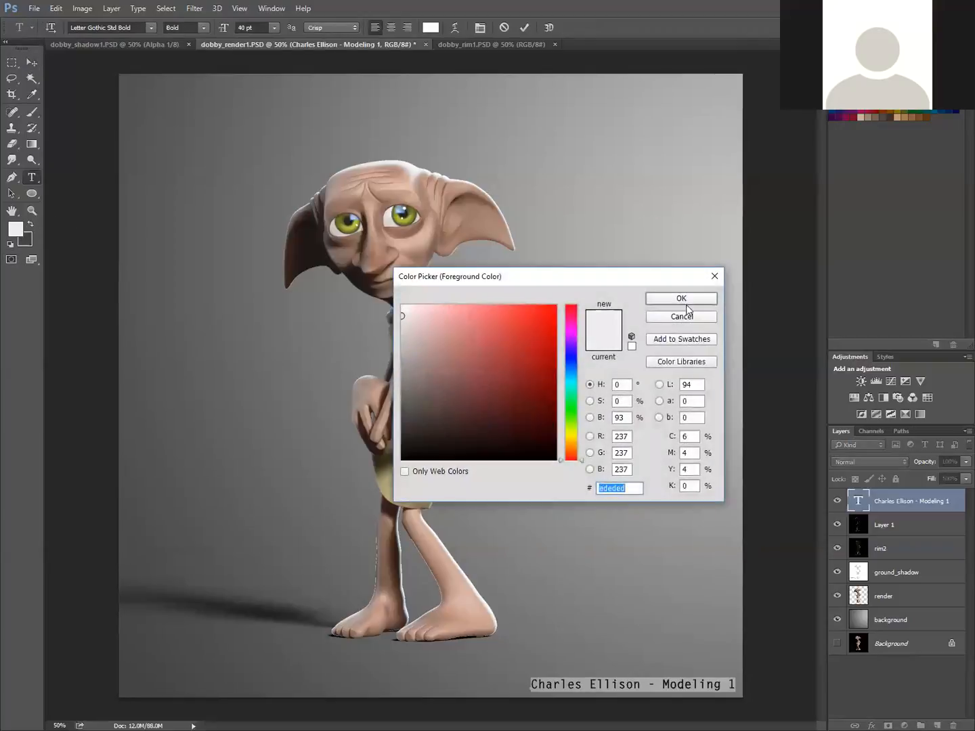
left_click(685, 300)
left_click(32, 62)
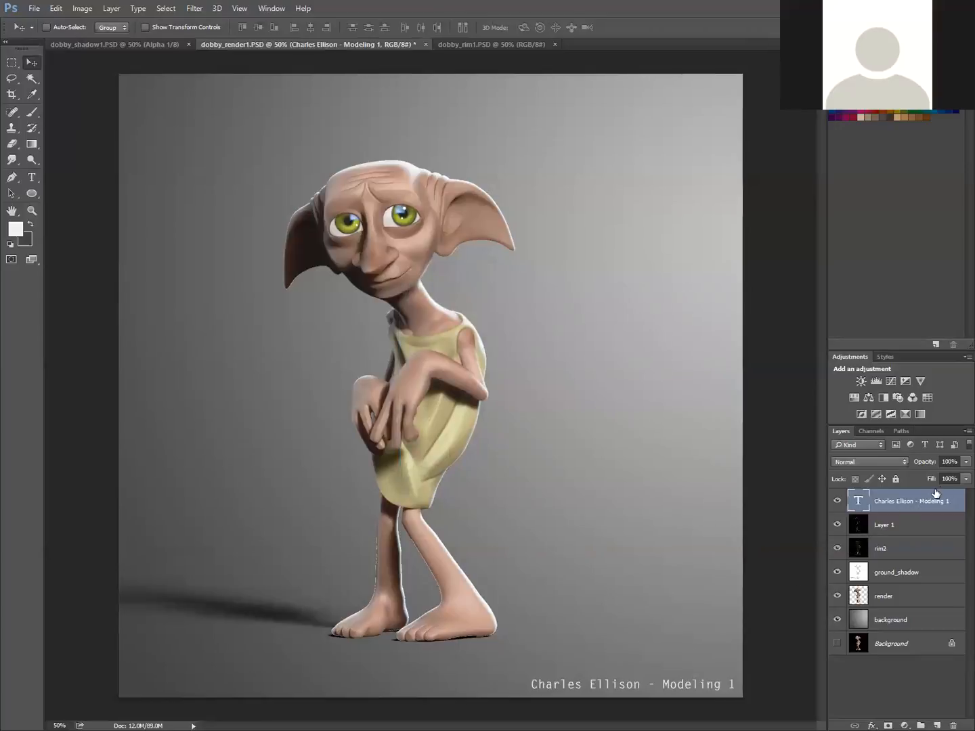
Lower the credit text layer's opacity to 51% and save the document.
left_click(965, 461)
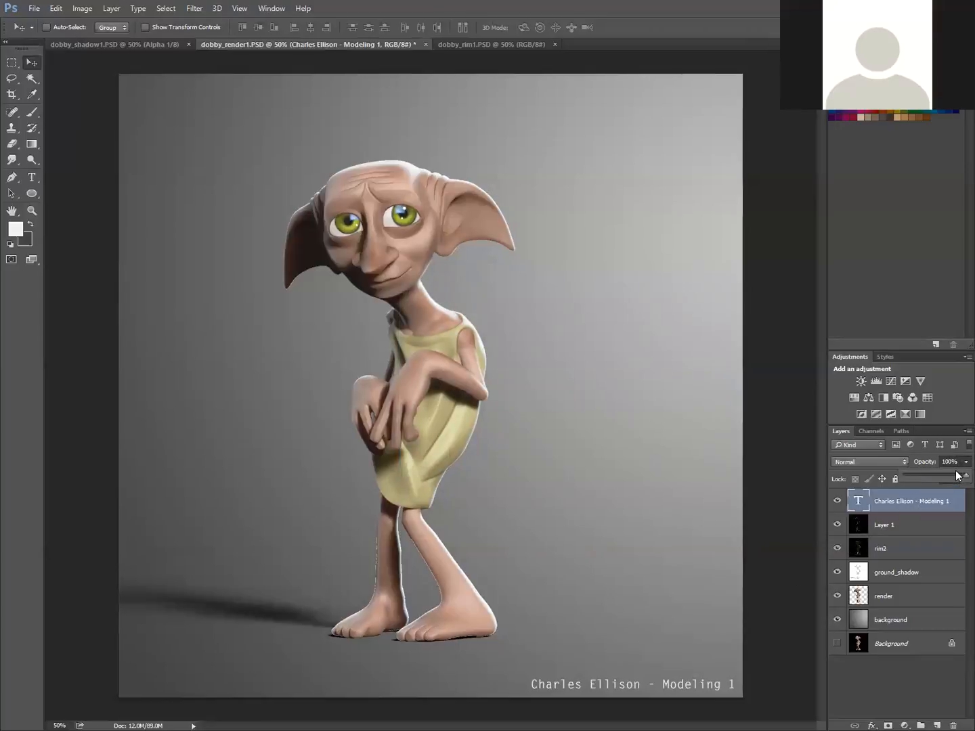
left_click_drag(937, 464, 935, 462)
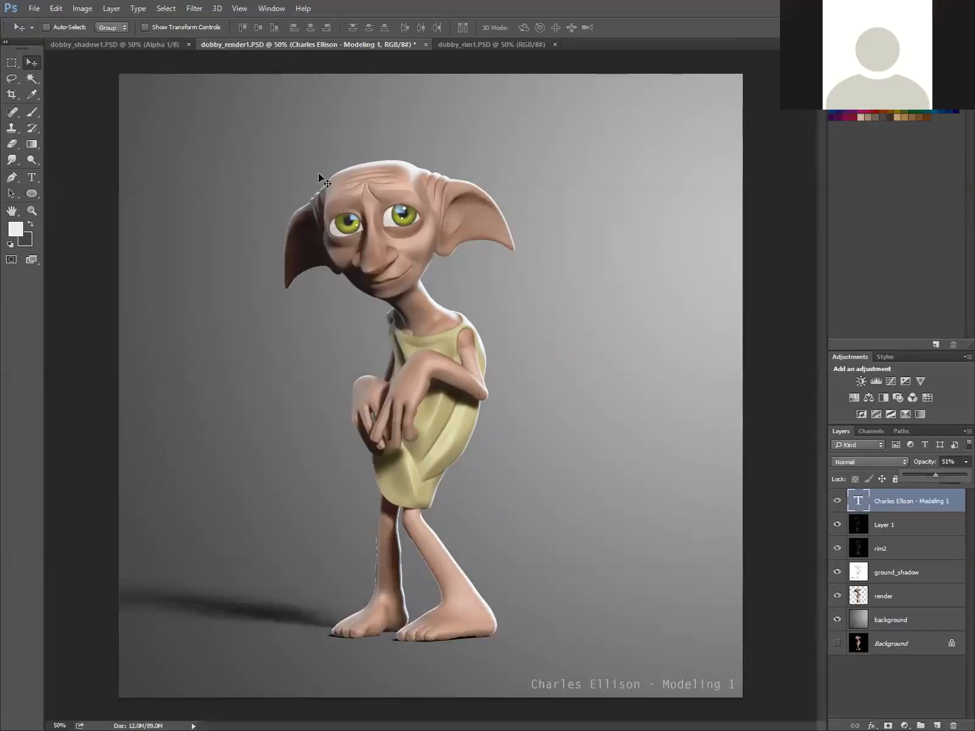
left_click_drag(318, 173, 317, 170)
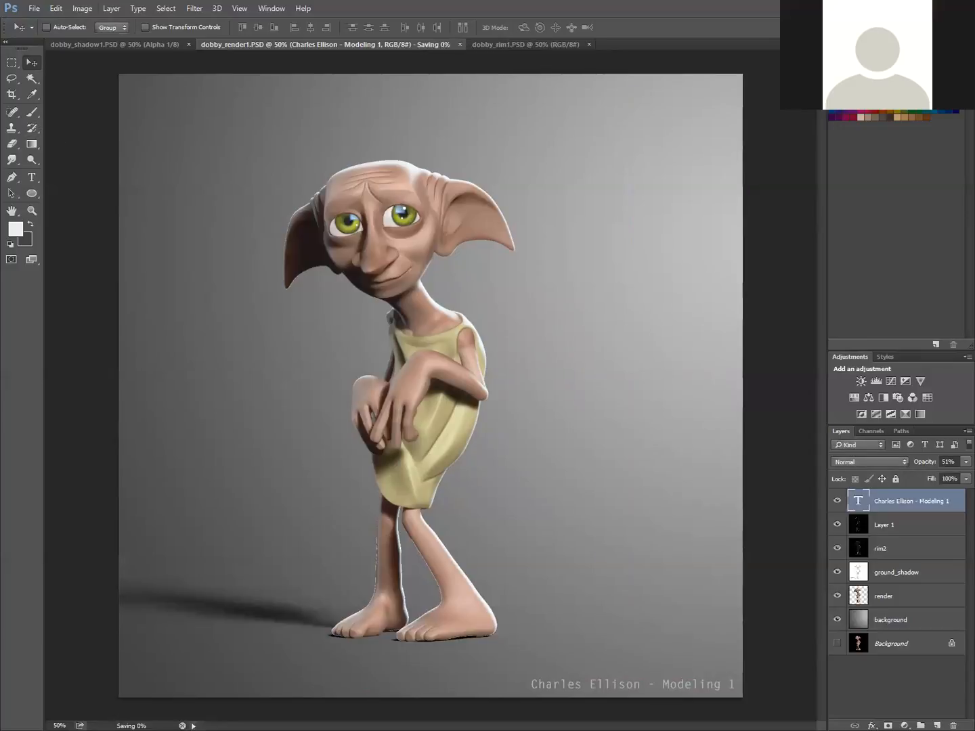
Save a JPEG copy in the dobby_infiniti folder at quality 12 (Maximum), named with the artist's name followed by "_dobby_final".
left_click(34, 9)
left_click(54, 143)
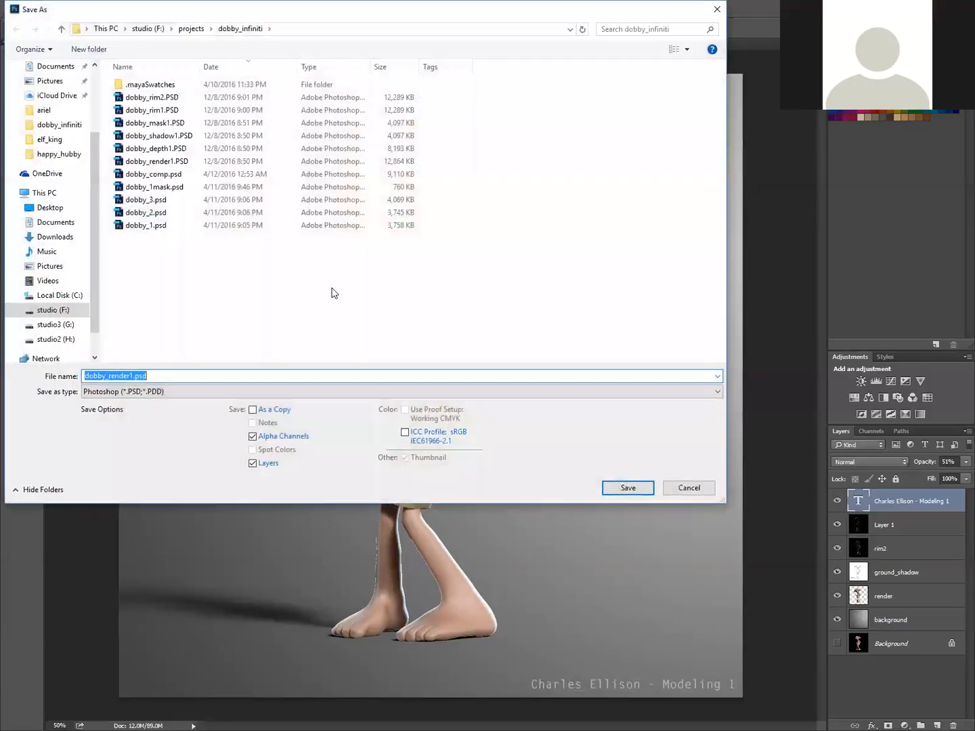
left_click(176, 391)
left_click(160, 486)
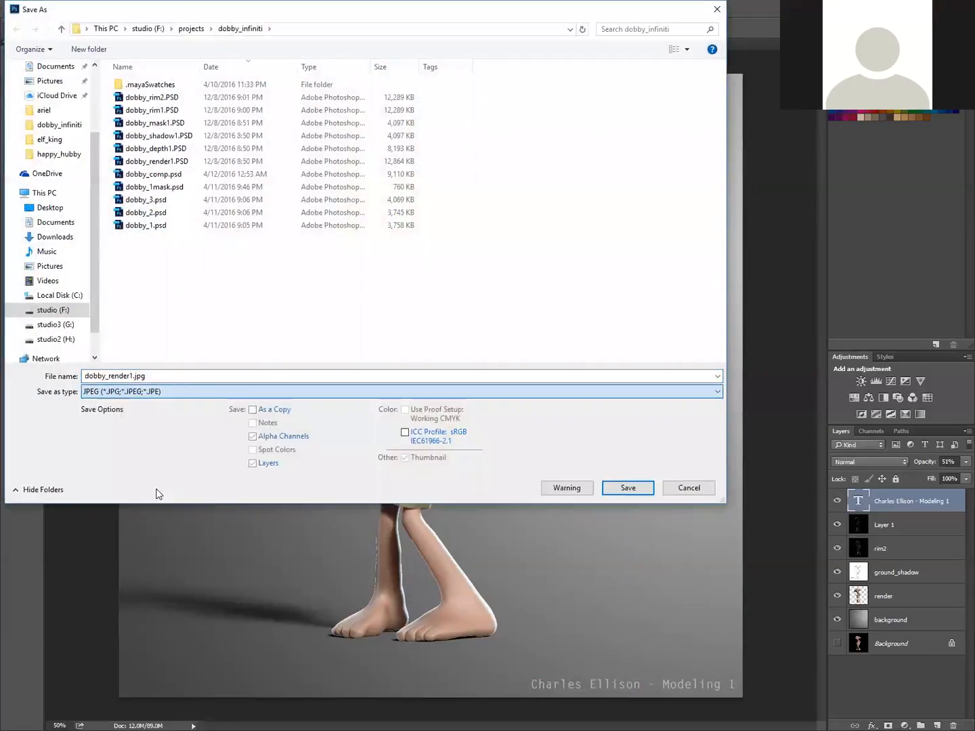
left_click(122, 379)
double_click(127, 376)
left_click_drag(132, 376, 84, 376)
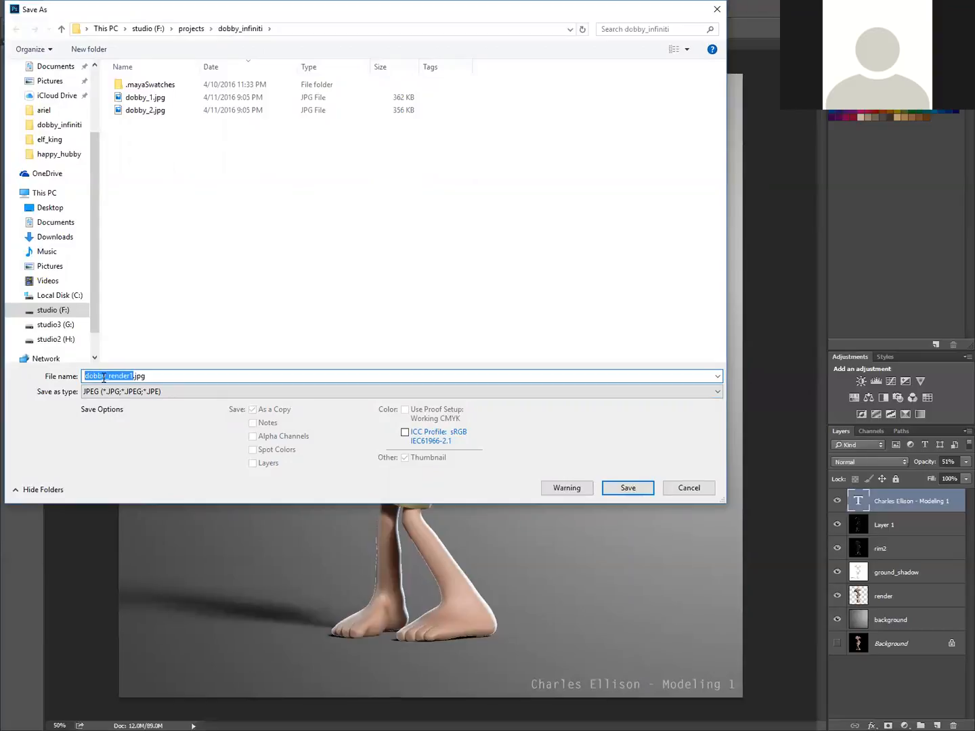
type("charles_ellison_dobby_final")
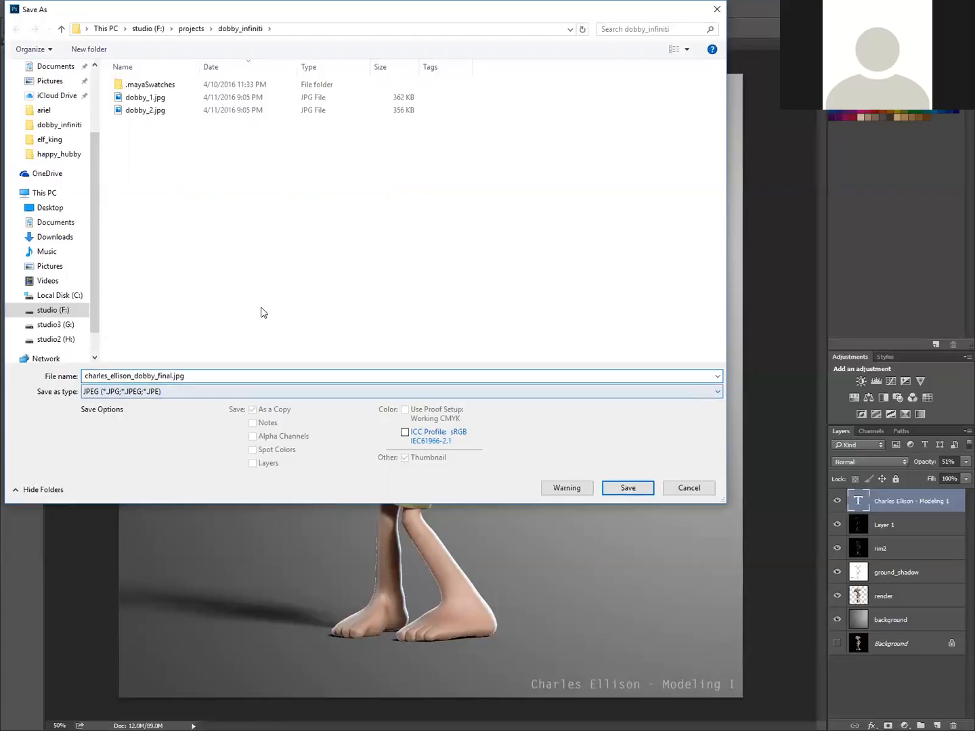
left_click(646, 494)
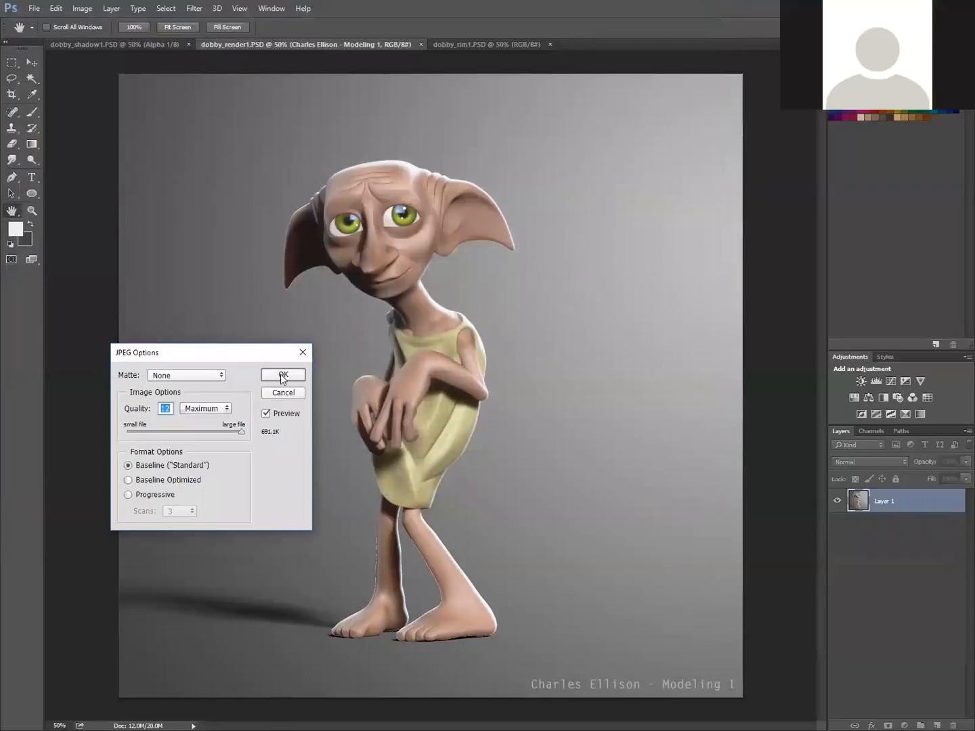
left_click(284, 375)
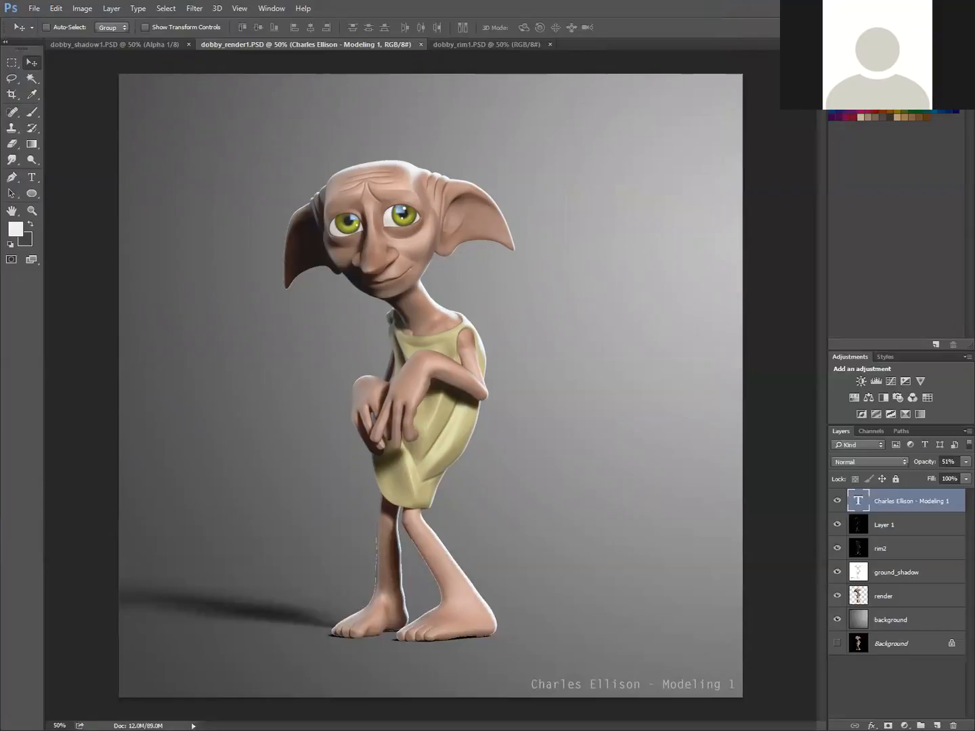
Switch to File Explorer, open the exported final Dobby JPEG in Photos to check it, and close the folder window.
key("alt+Tab")
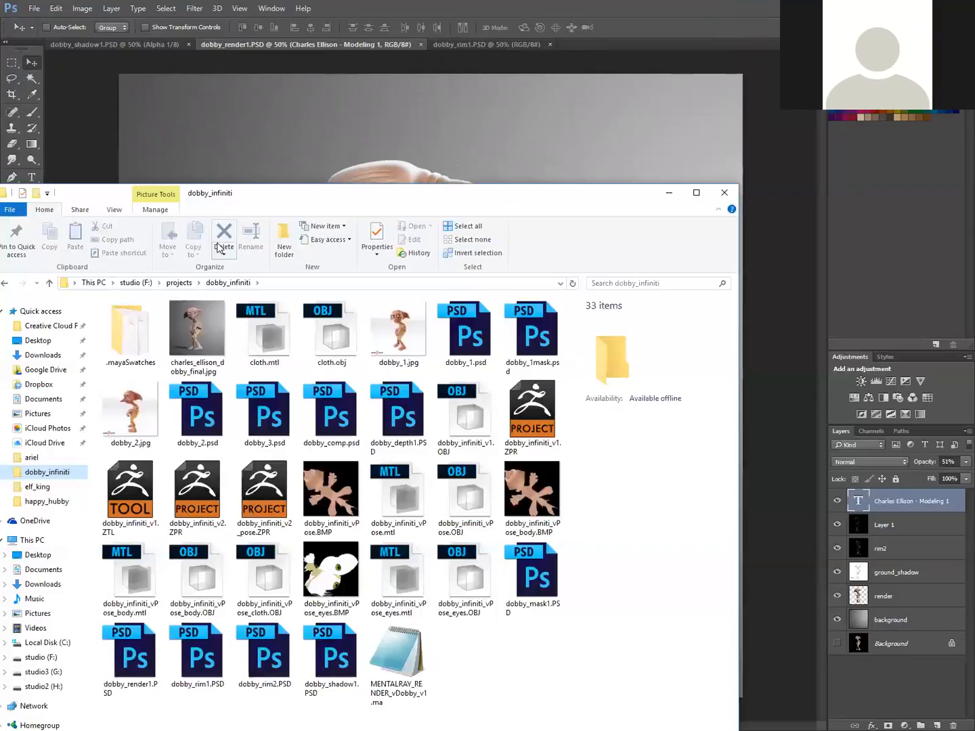
left_click(215, 331)
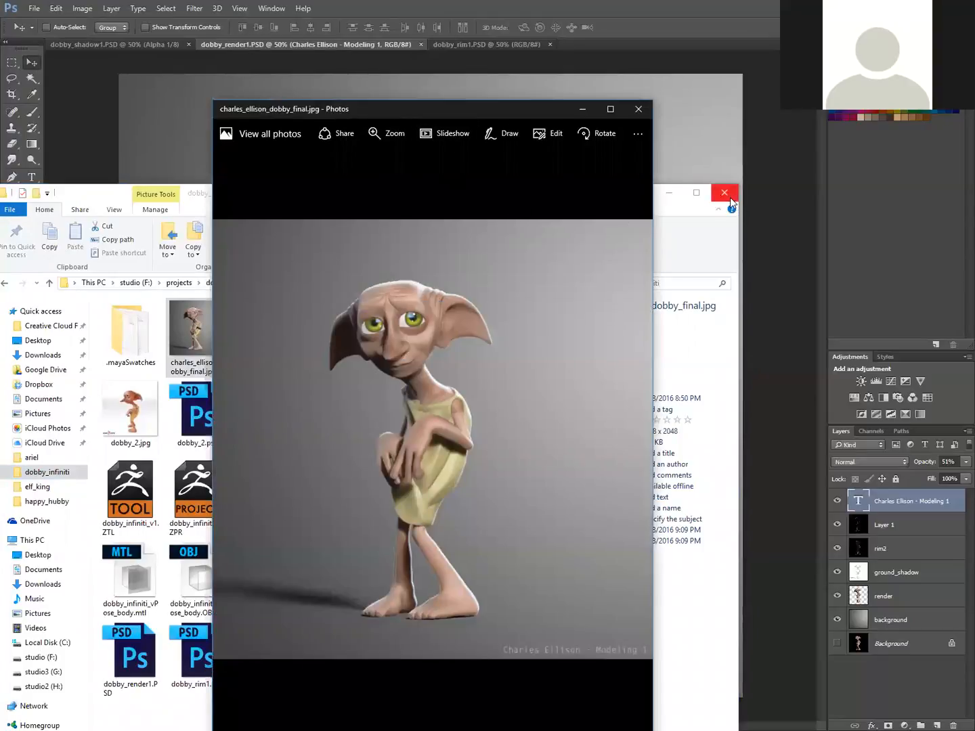
left_click(726, 194)
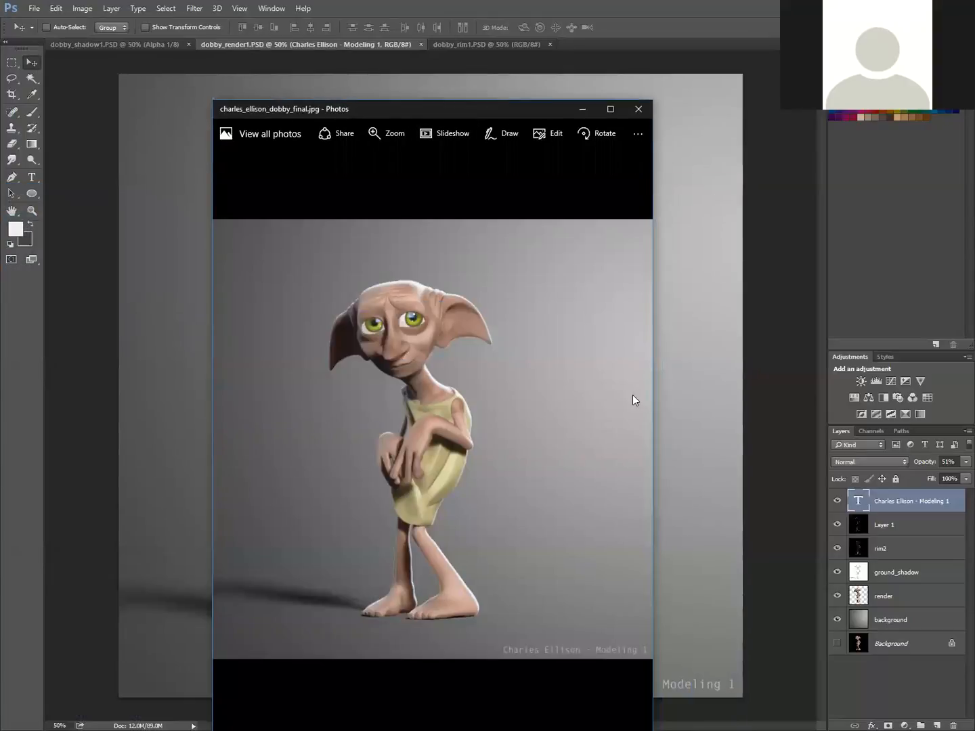